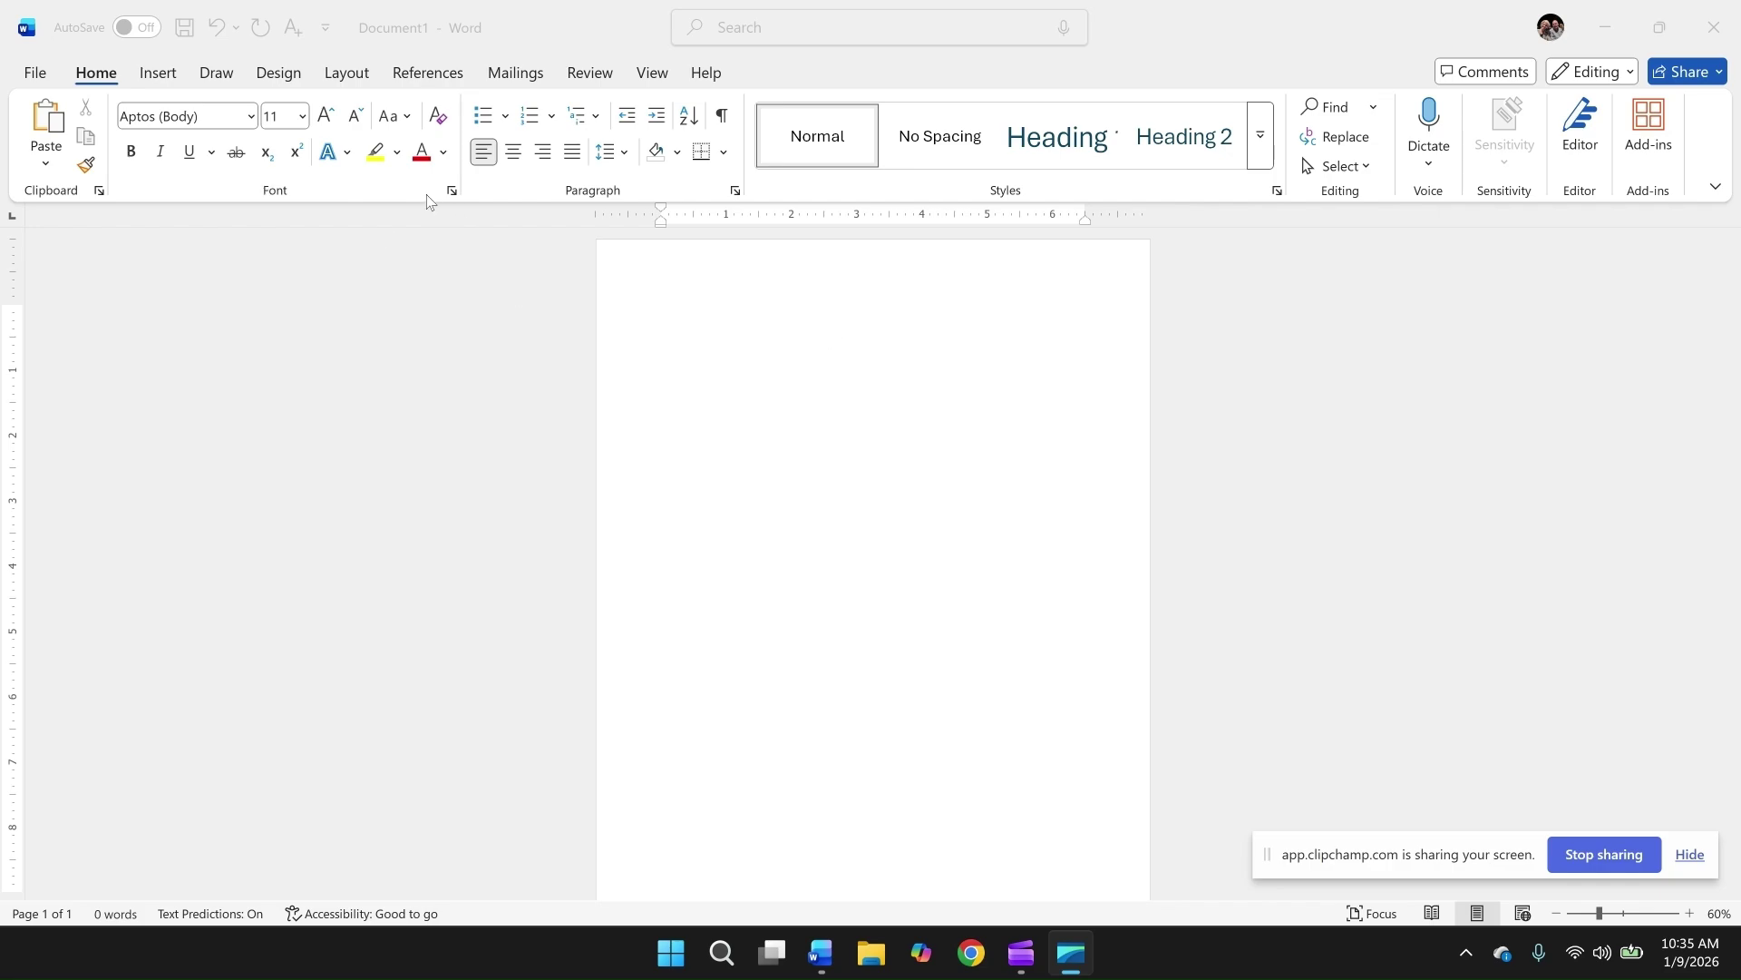
Step: Draw a heart shape about 5.34" high and 5.57" wide on the upper part of the blank page
{"action": "left_click", "coordinate": [156, 74]}
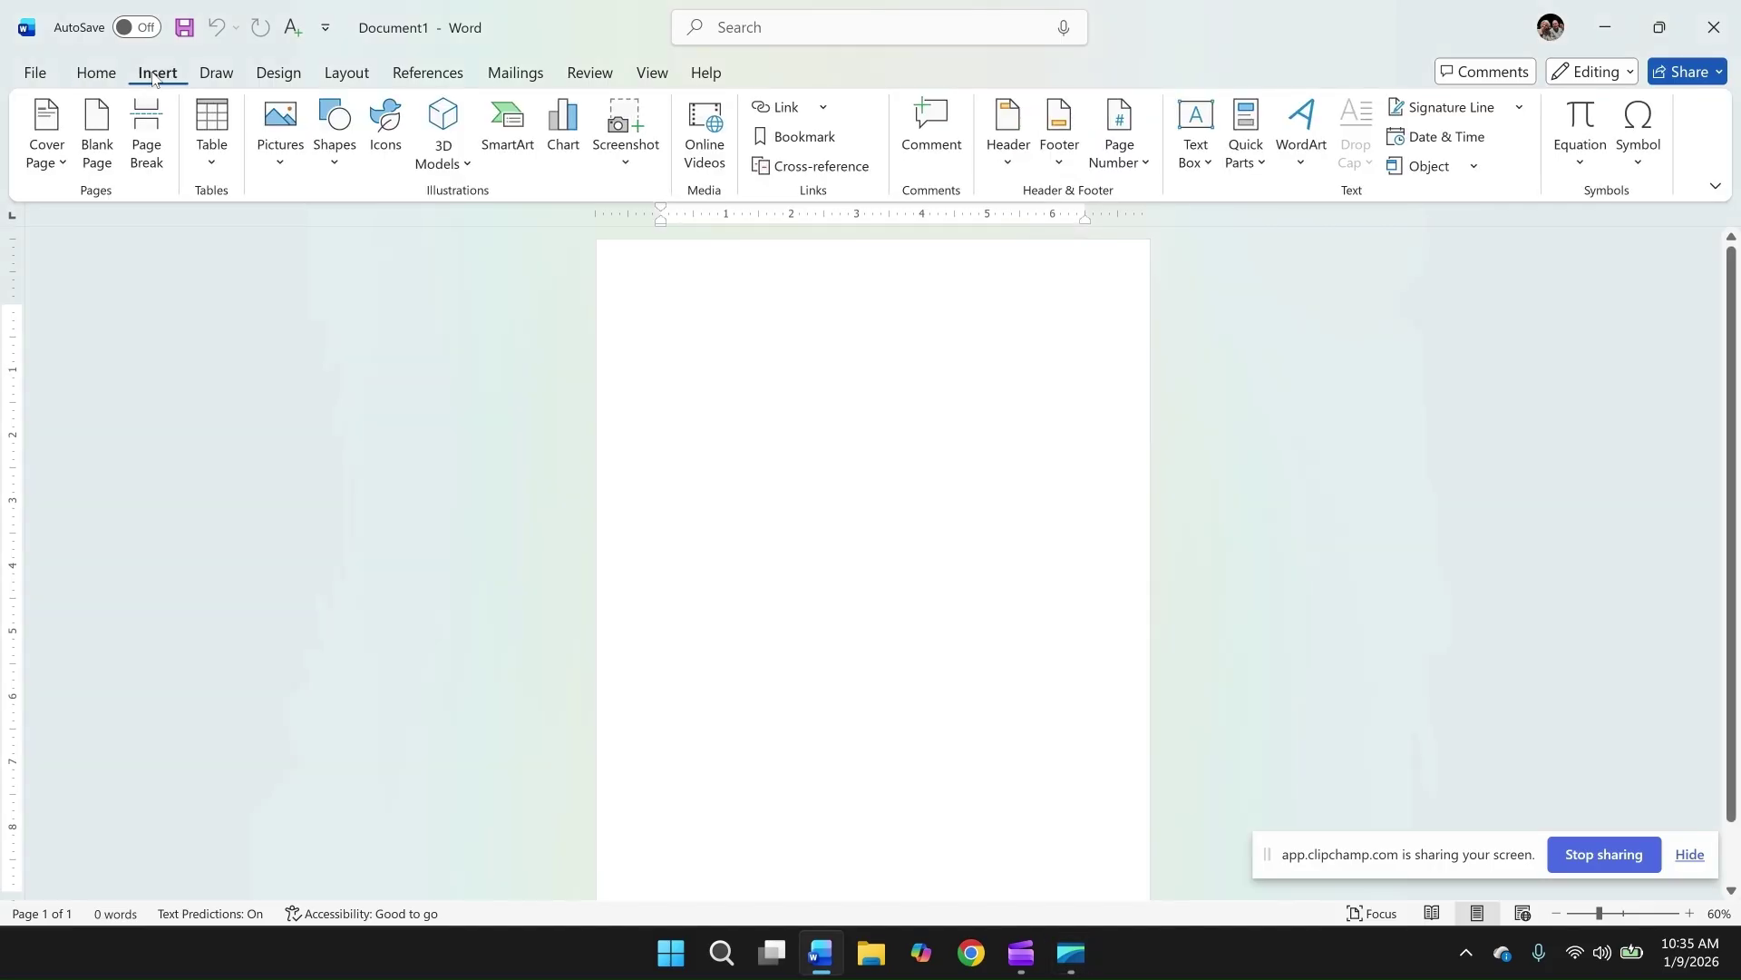
{"action": "left_click", "coordinate": [333, 162]}
{"action": "left_click", "coordinate": [335, 166]}
{"action": "left_click", "coordinate": [333, 166]}
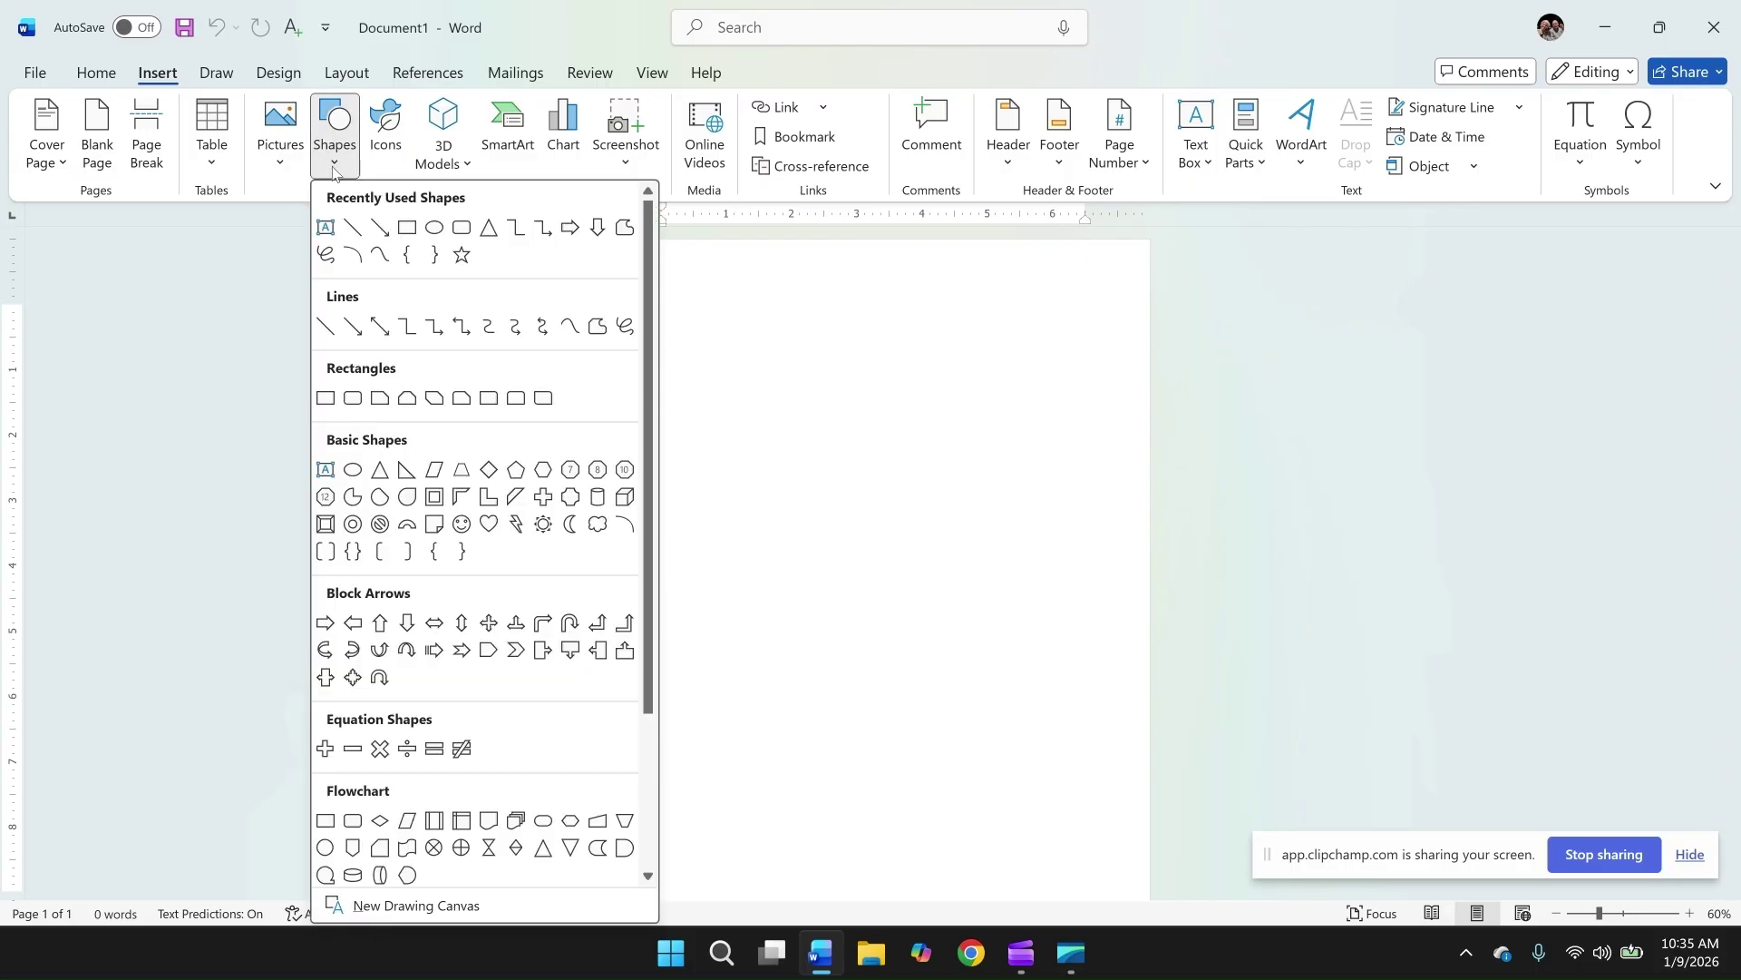
{"action": "left_click", "coordinate": [487, 527]}
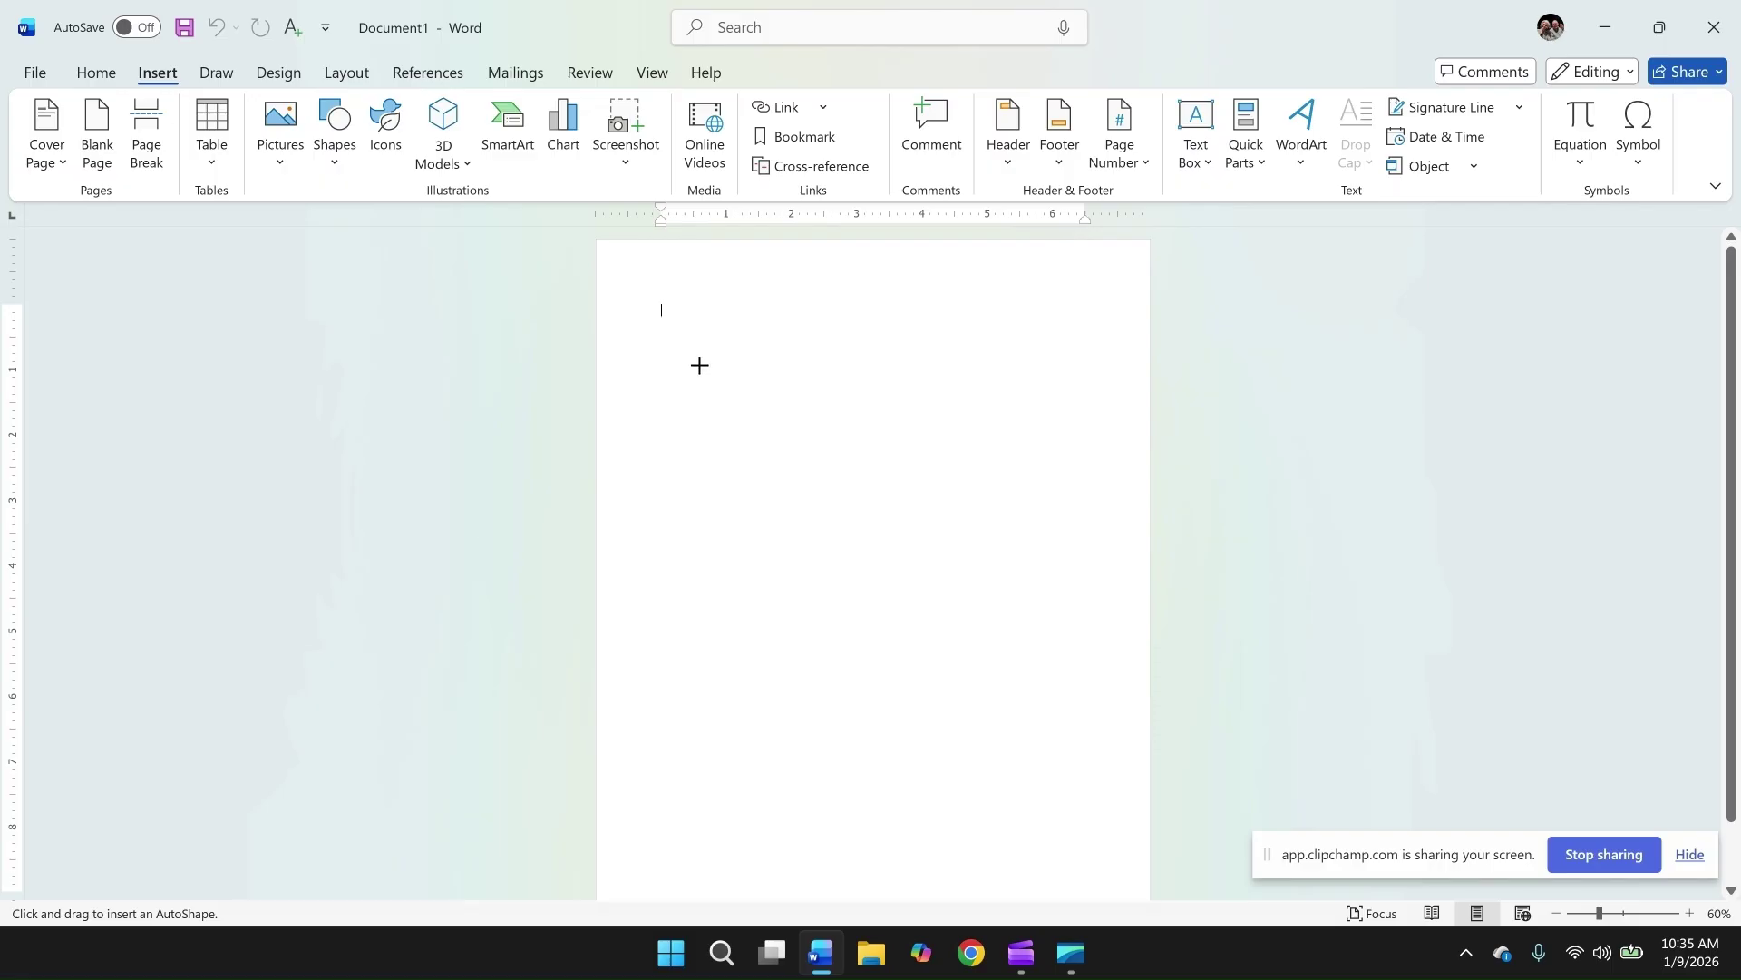
{"action": "mouse_move", "coordinate": [694, 344]}
{"action": "left_mouse_down"}
{"action": "mouse_move", "coordinate": [998, 661]}
{"action": "mouse_move", "coordinate": [1058, 693]}
{"action": "left_mouse_up"}
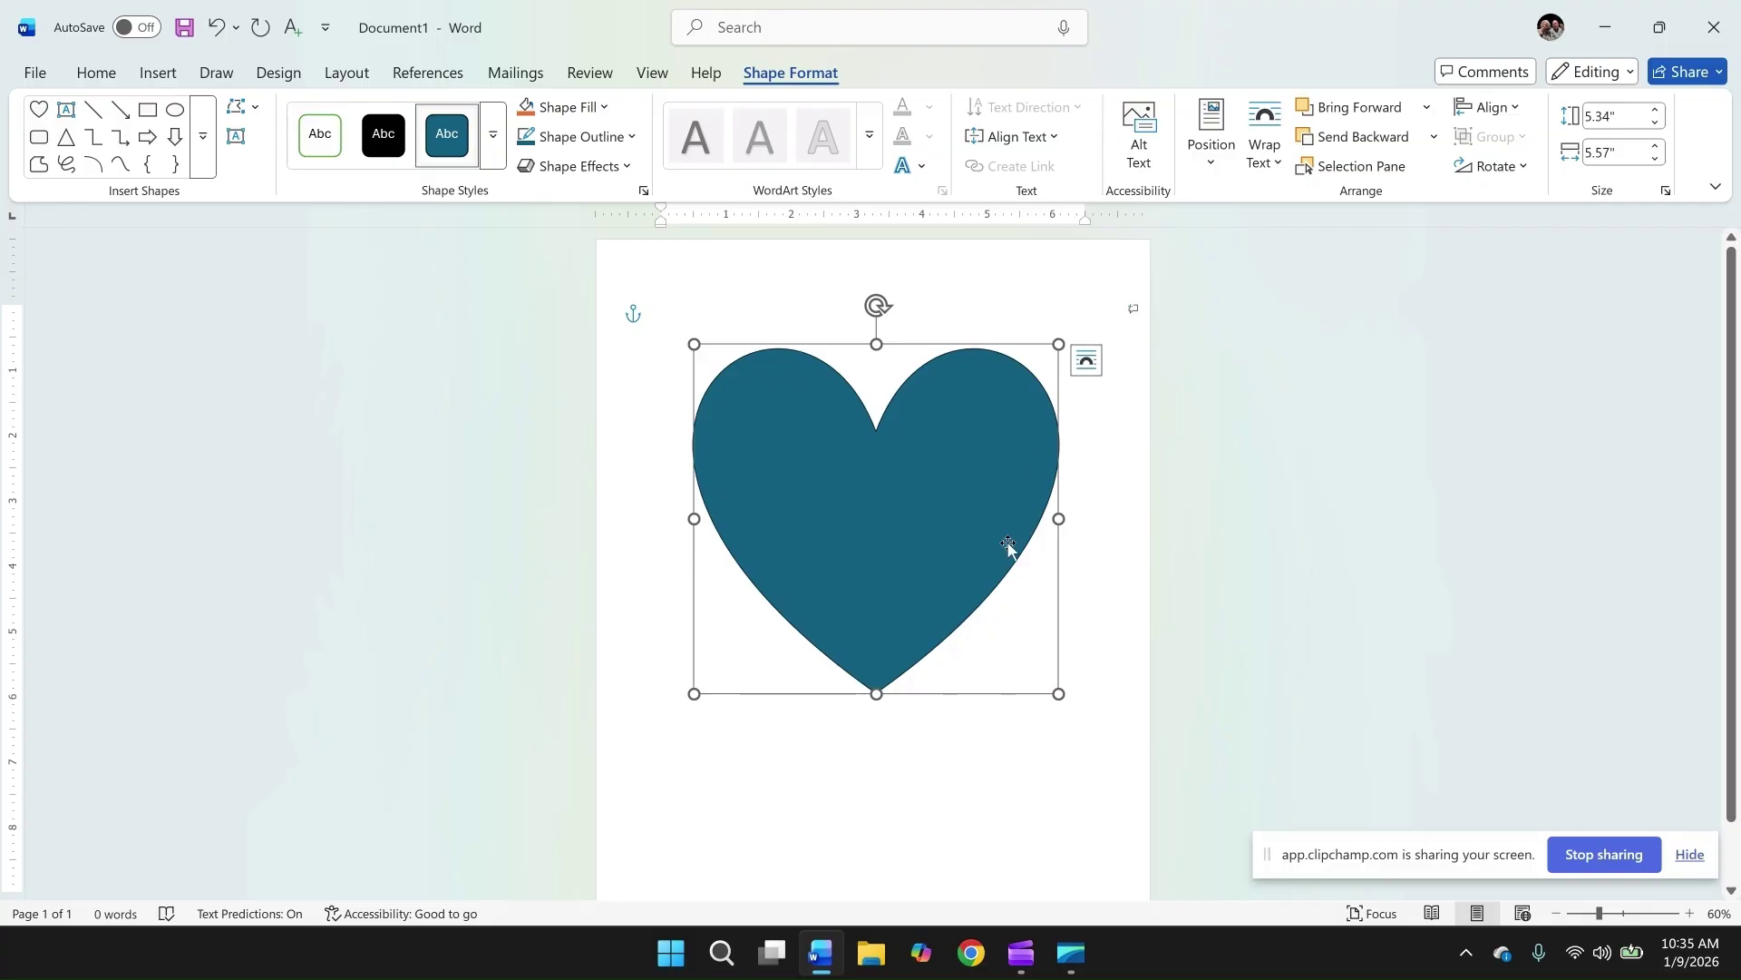
Step: Give the heart a pattern fill using the bold vertical stripe pattern
{"action": "right_click", "coordinate": [977, 545]}
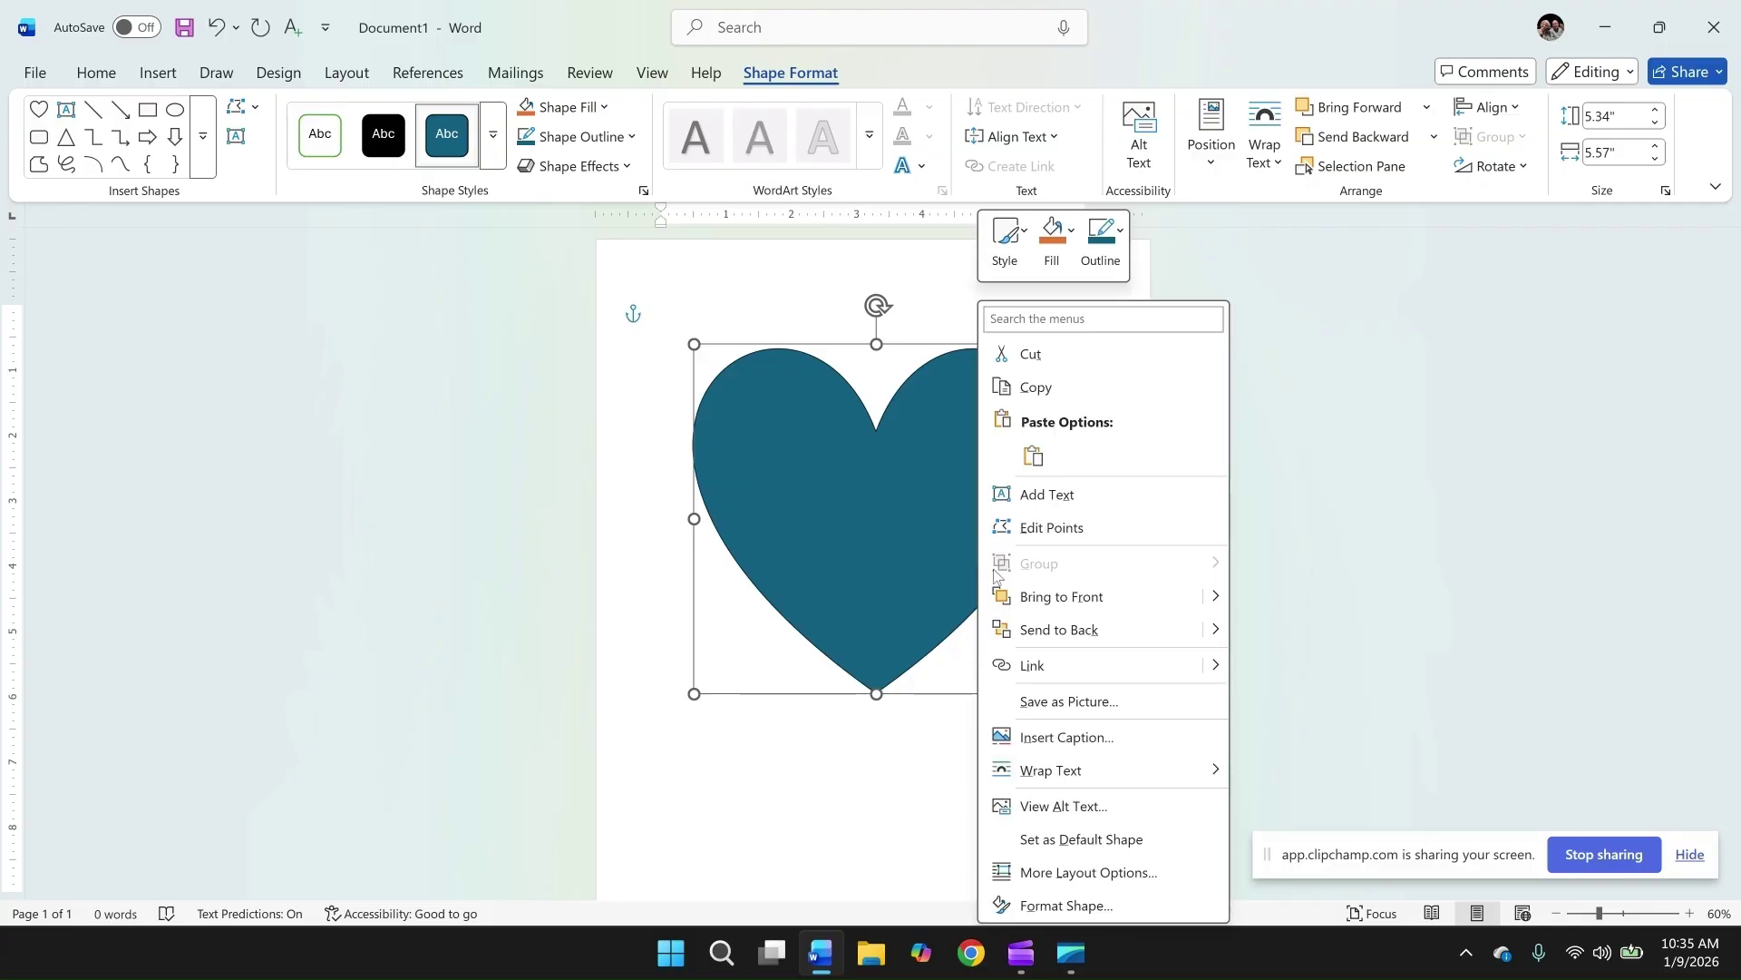
{"action": "left_click", "coordinate": [1066, 905]}
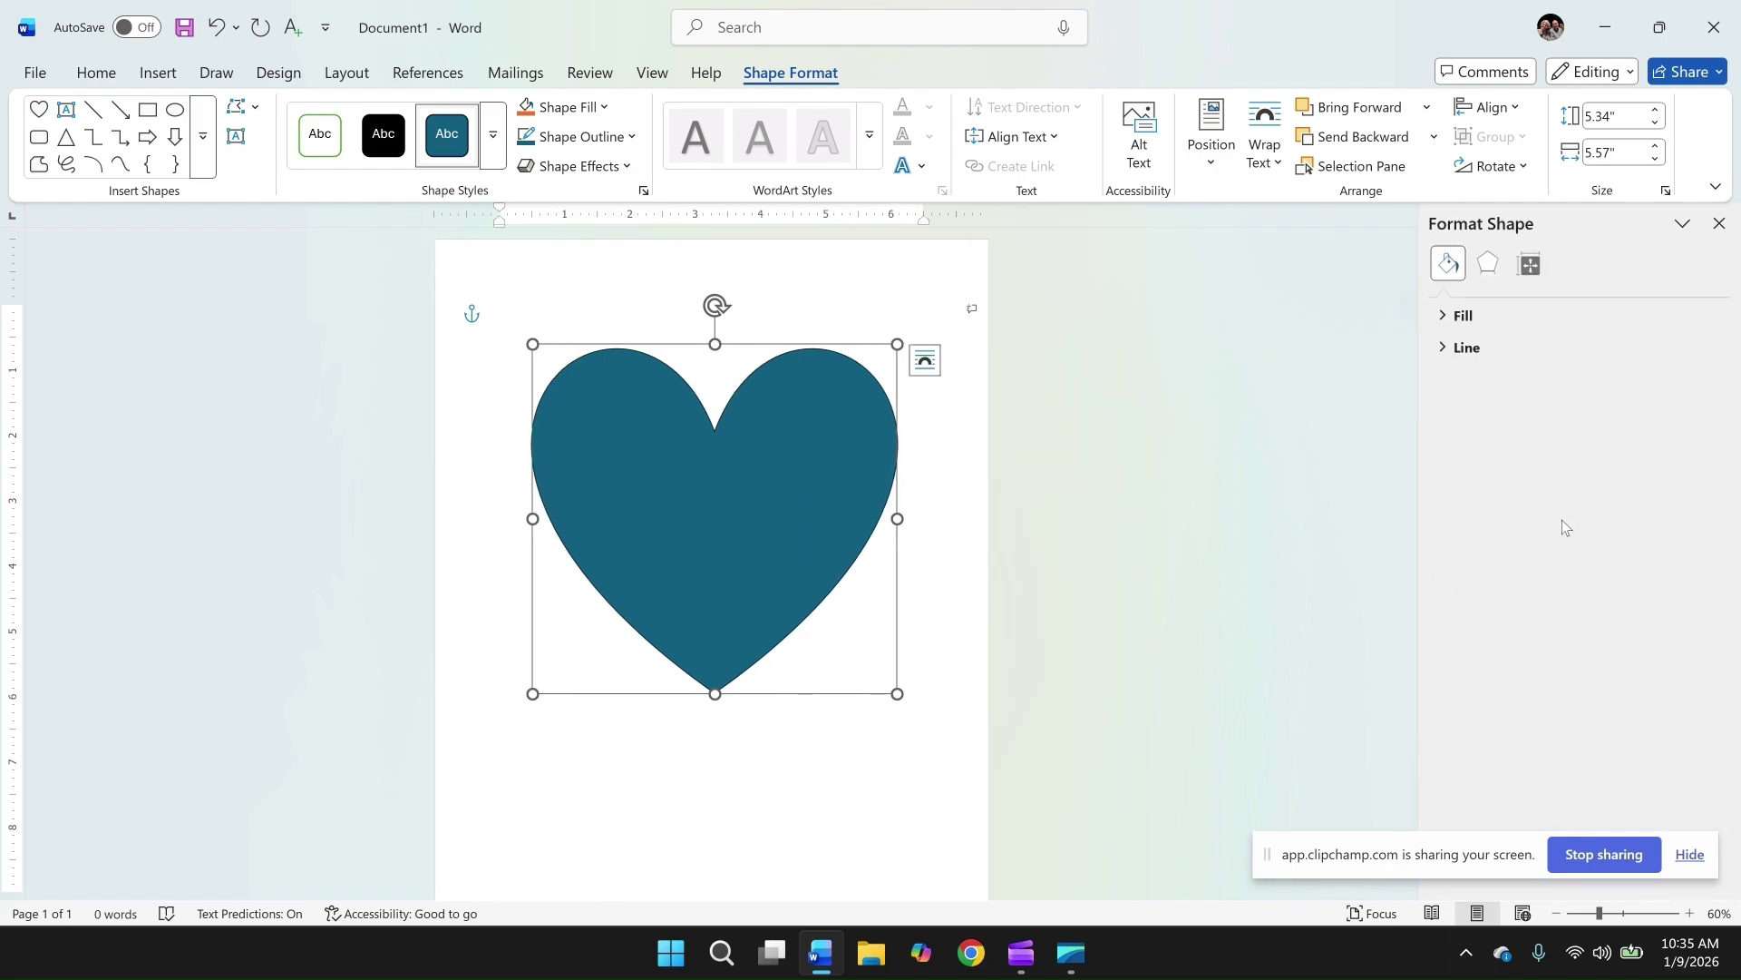
{"action": "left_click", "coordinate": [1448, 318]}
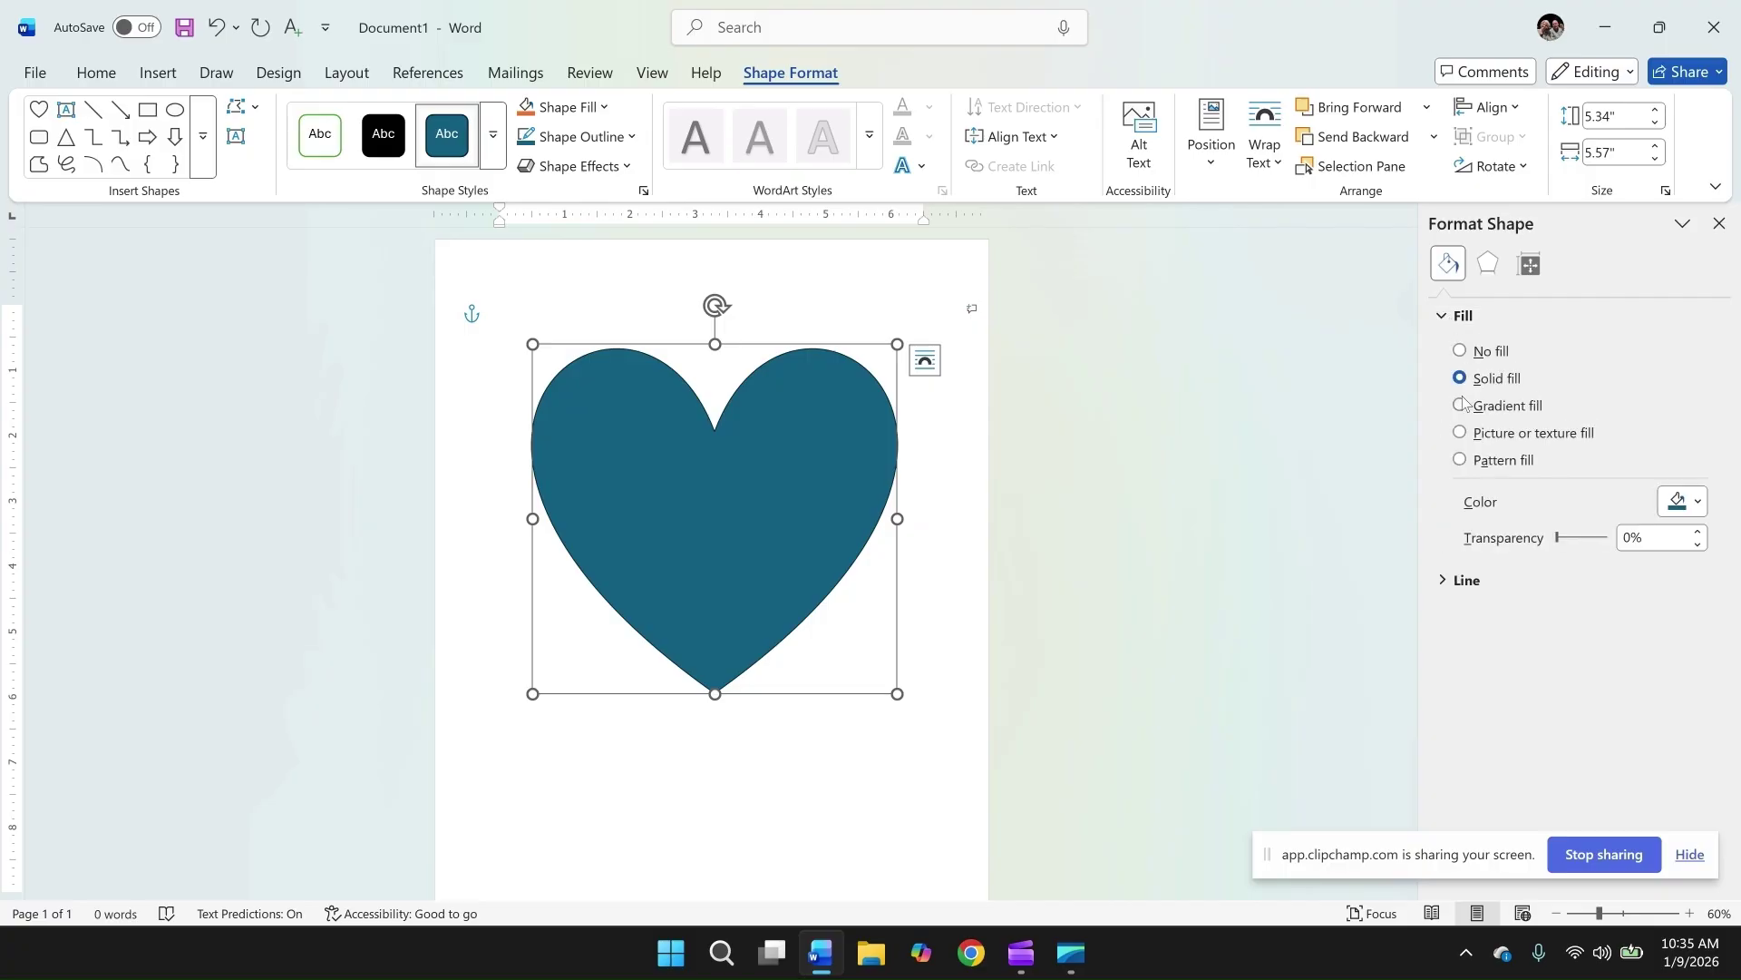
{"action": "left_click", "coordinate": [1460, 460]}
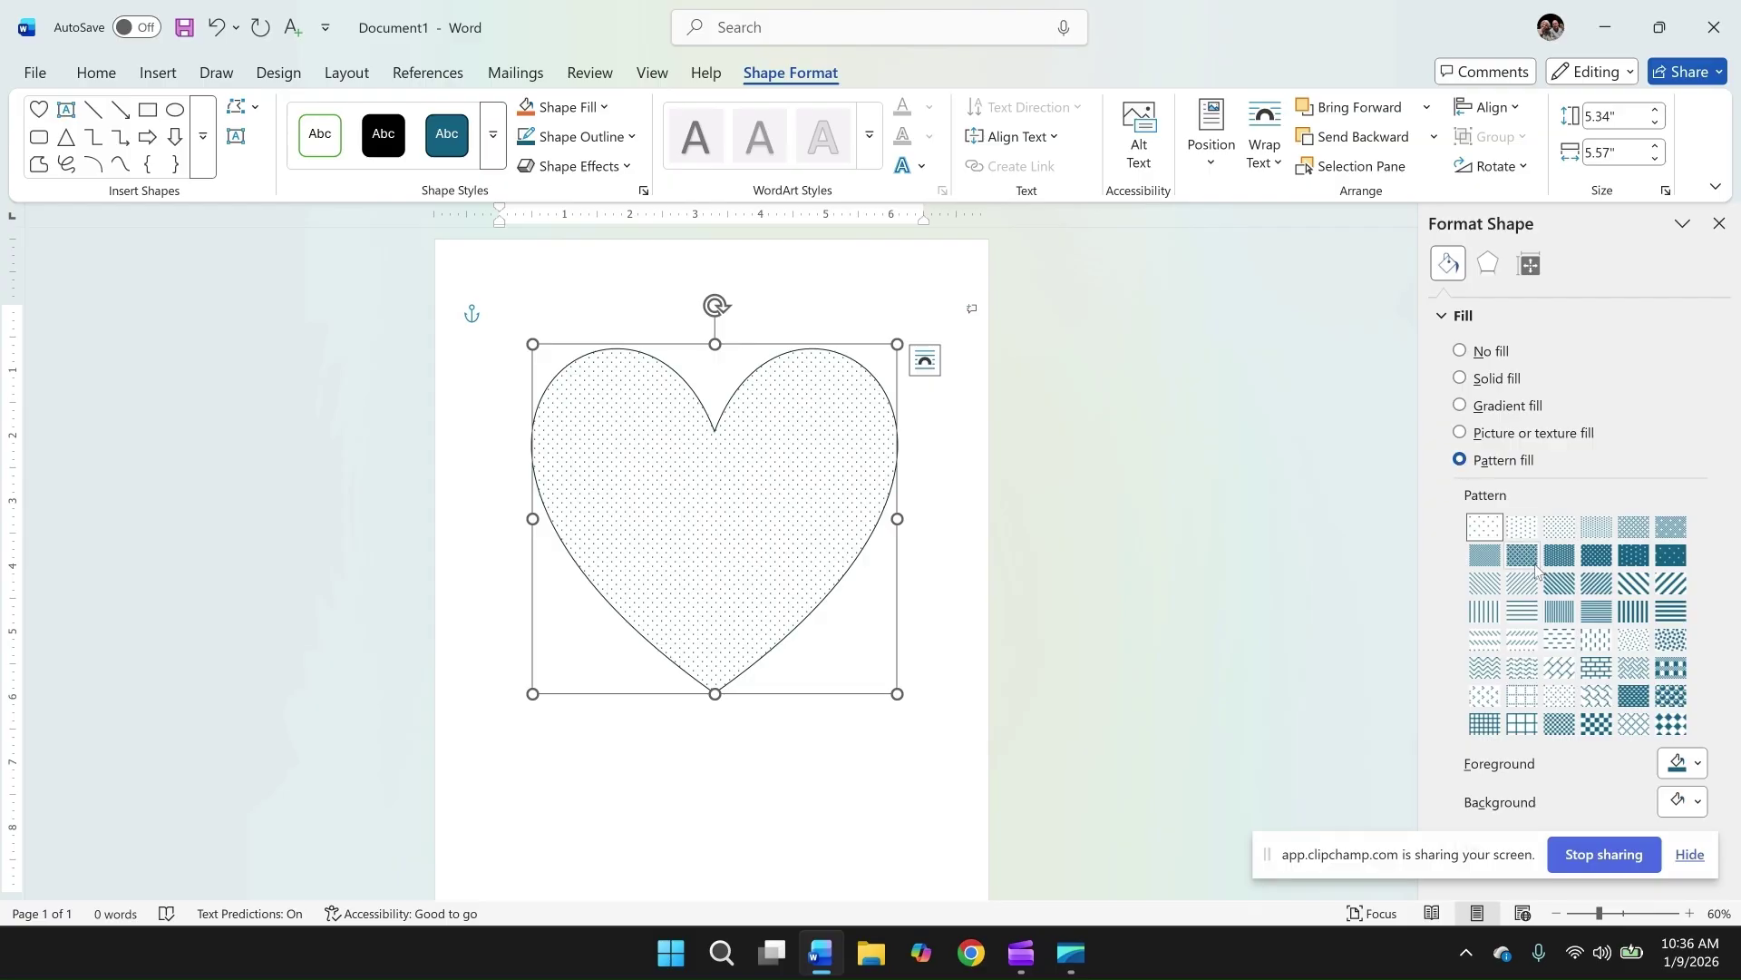
{"action": "left_click", "coordinate": [1636, 614]}
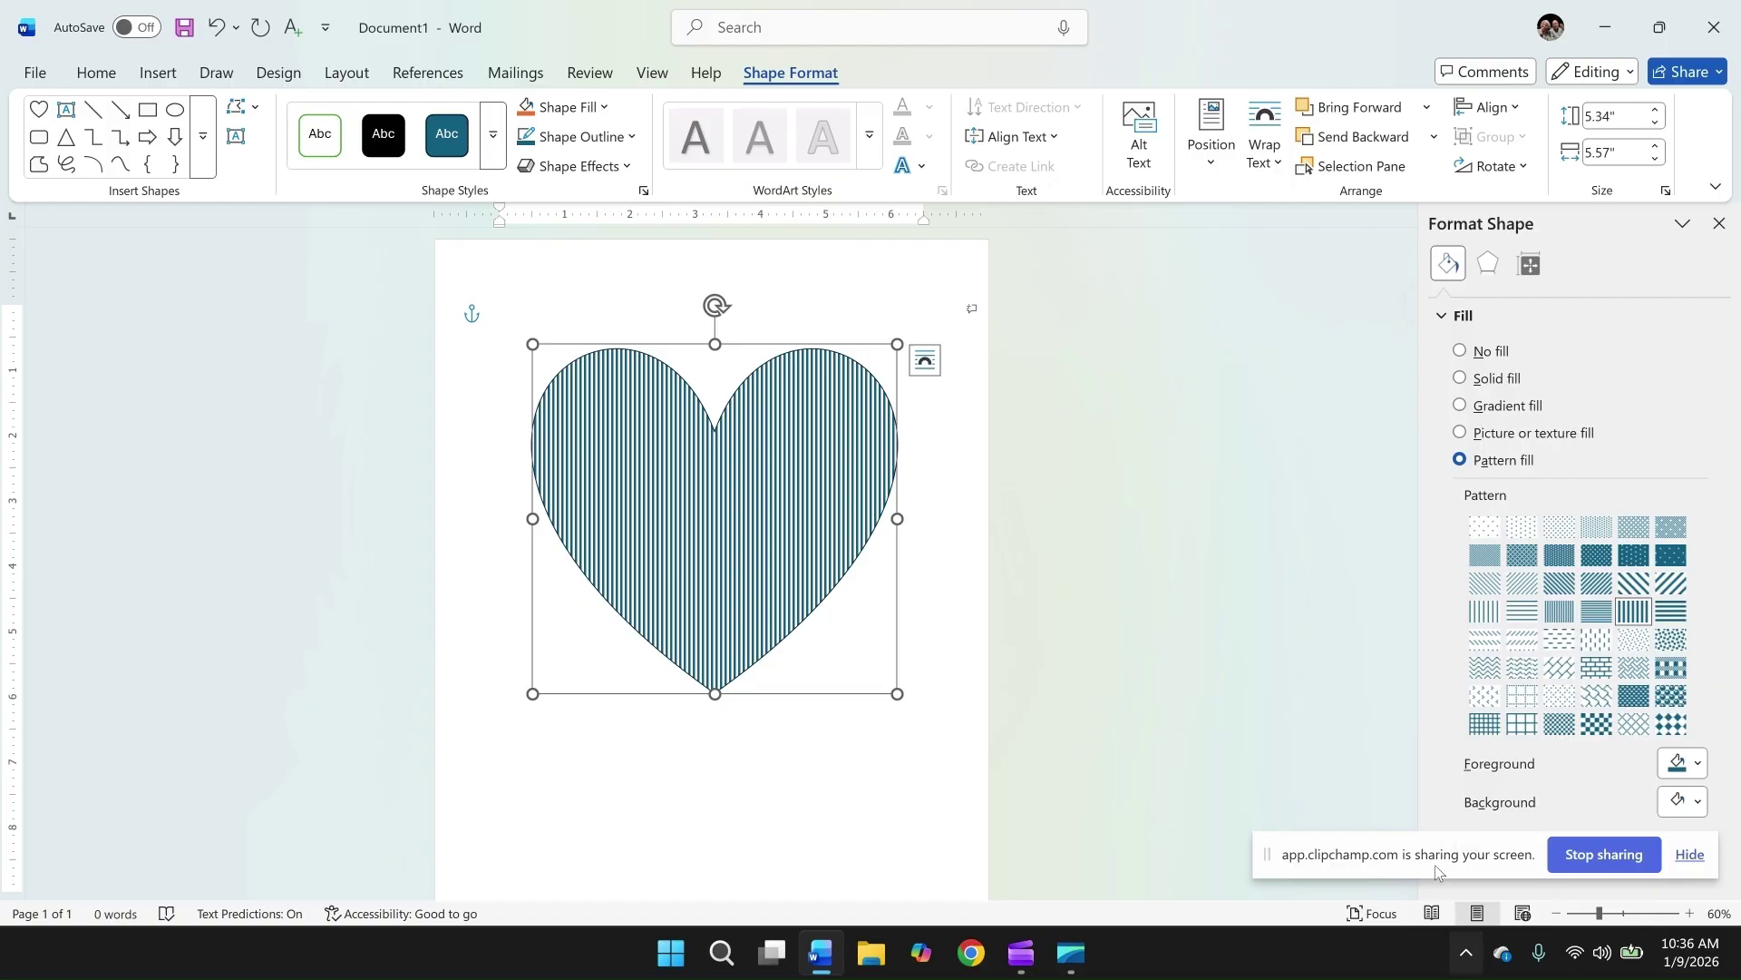
Step: Remove the heart's outline and set its pattern foreground color to black
{"action": "left_click_drag", "start_coordinate": [1436, 852], "coordinate": [203, 845]}
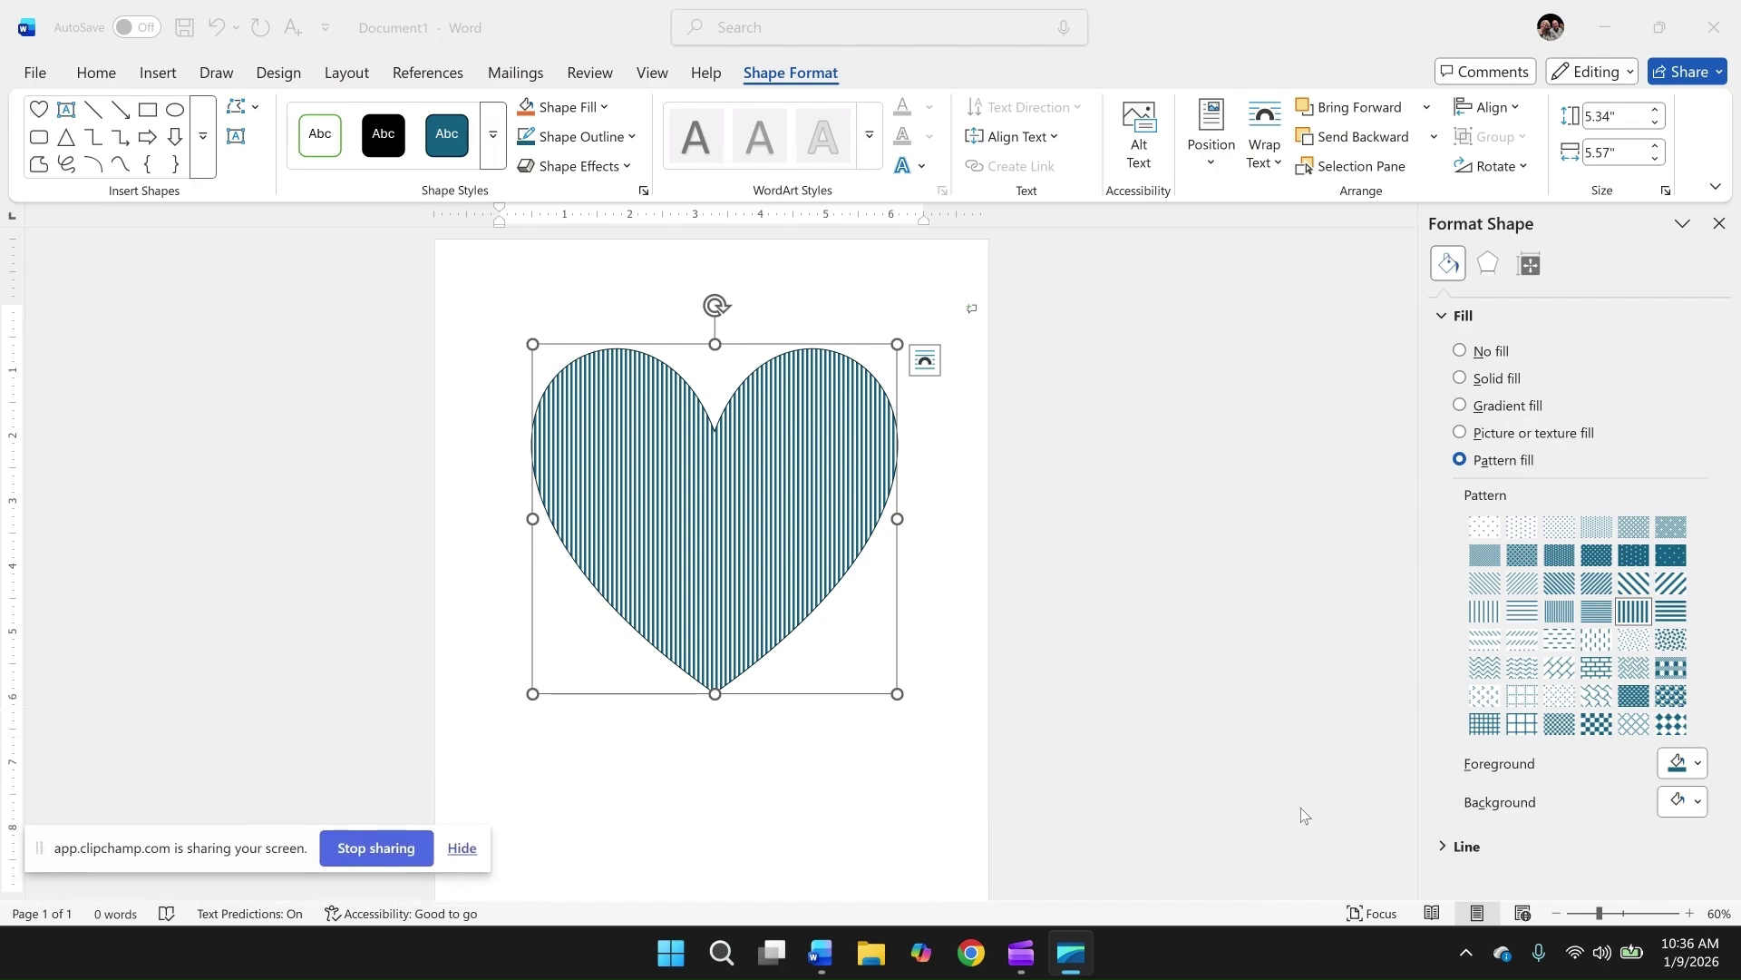
{"action": "left_click", "coordinate": [1446, 848]}
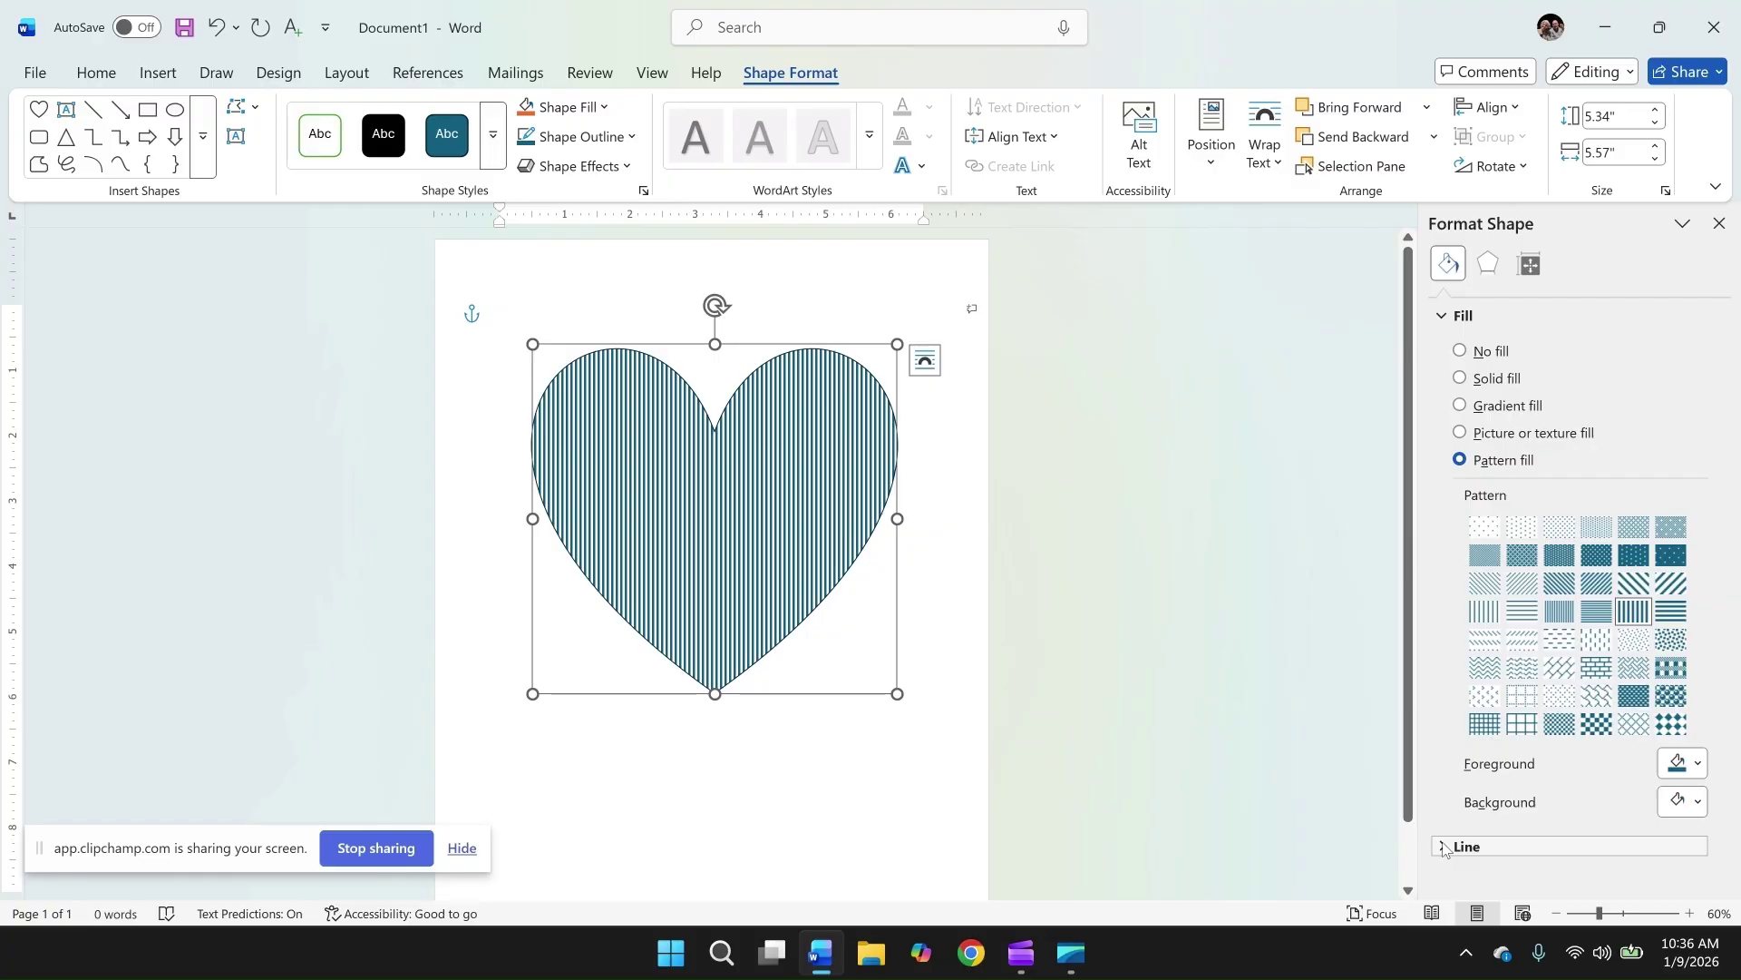
{"action": "left_click", "coordinate": [1446, 847]}
{"action": "scroll", "coordinate": [1557, 843], "scroll_direction": "down", "scroll_amount": 1}
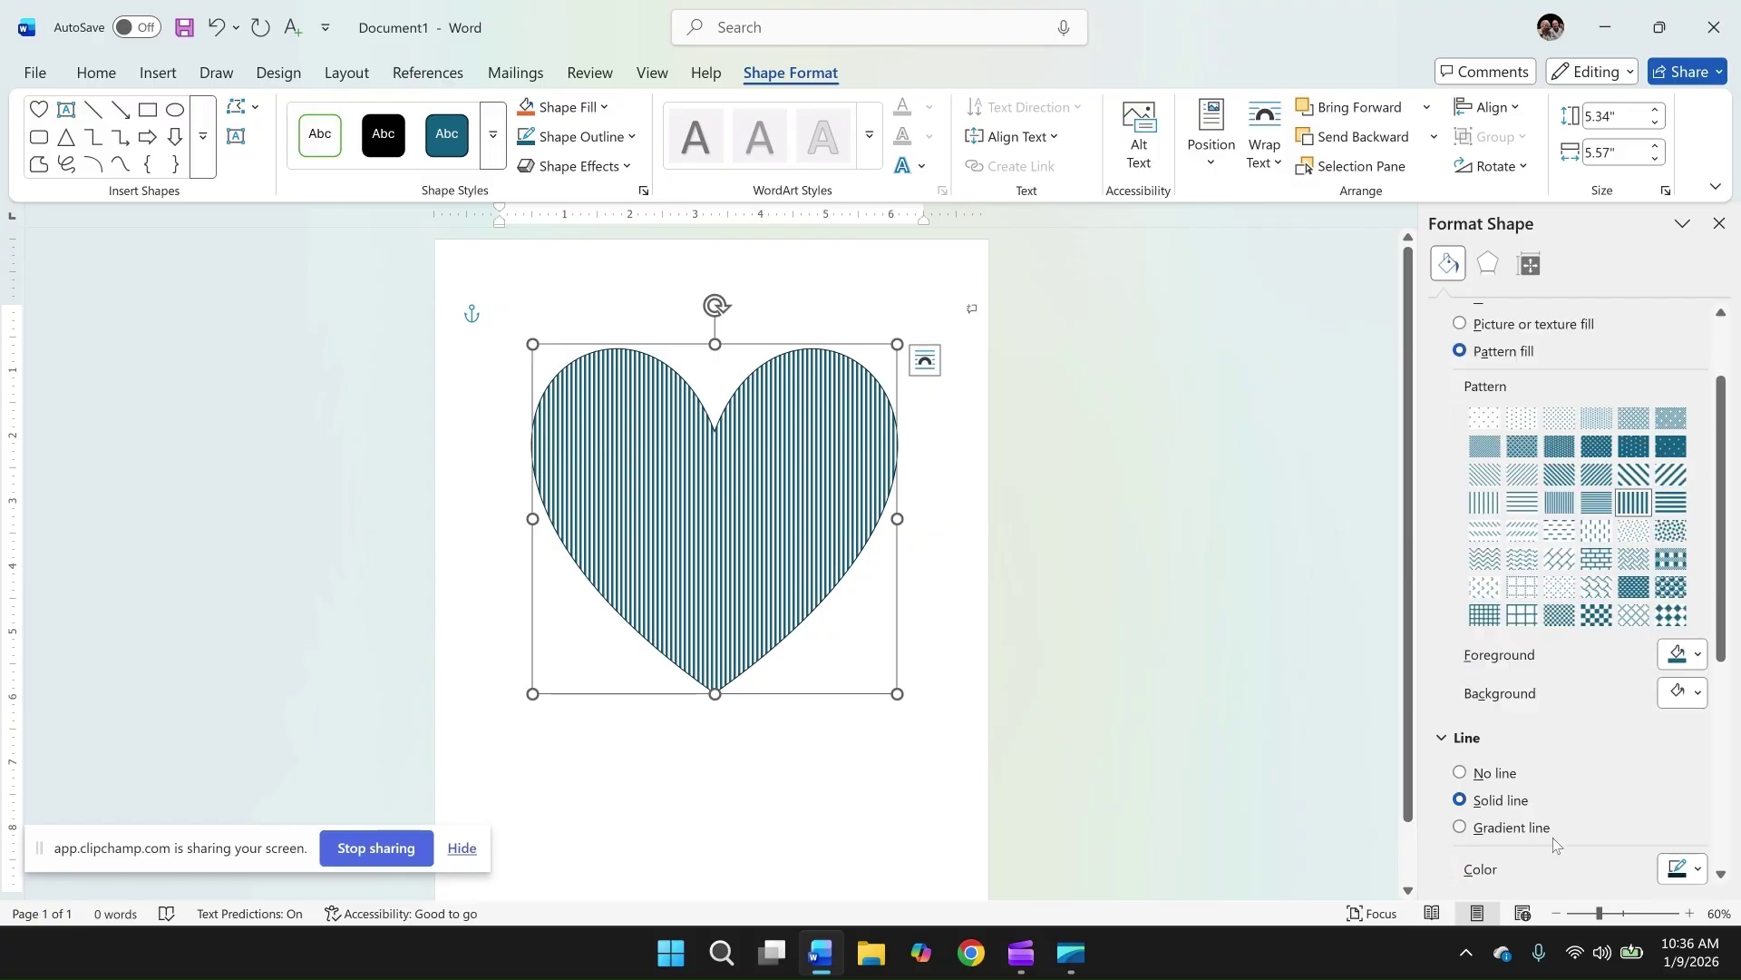
{"action": "left_click", "coordinate": [1460, 772]}
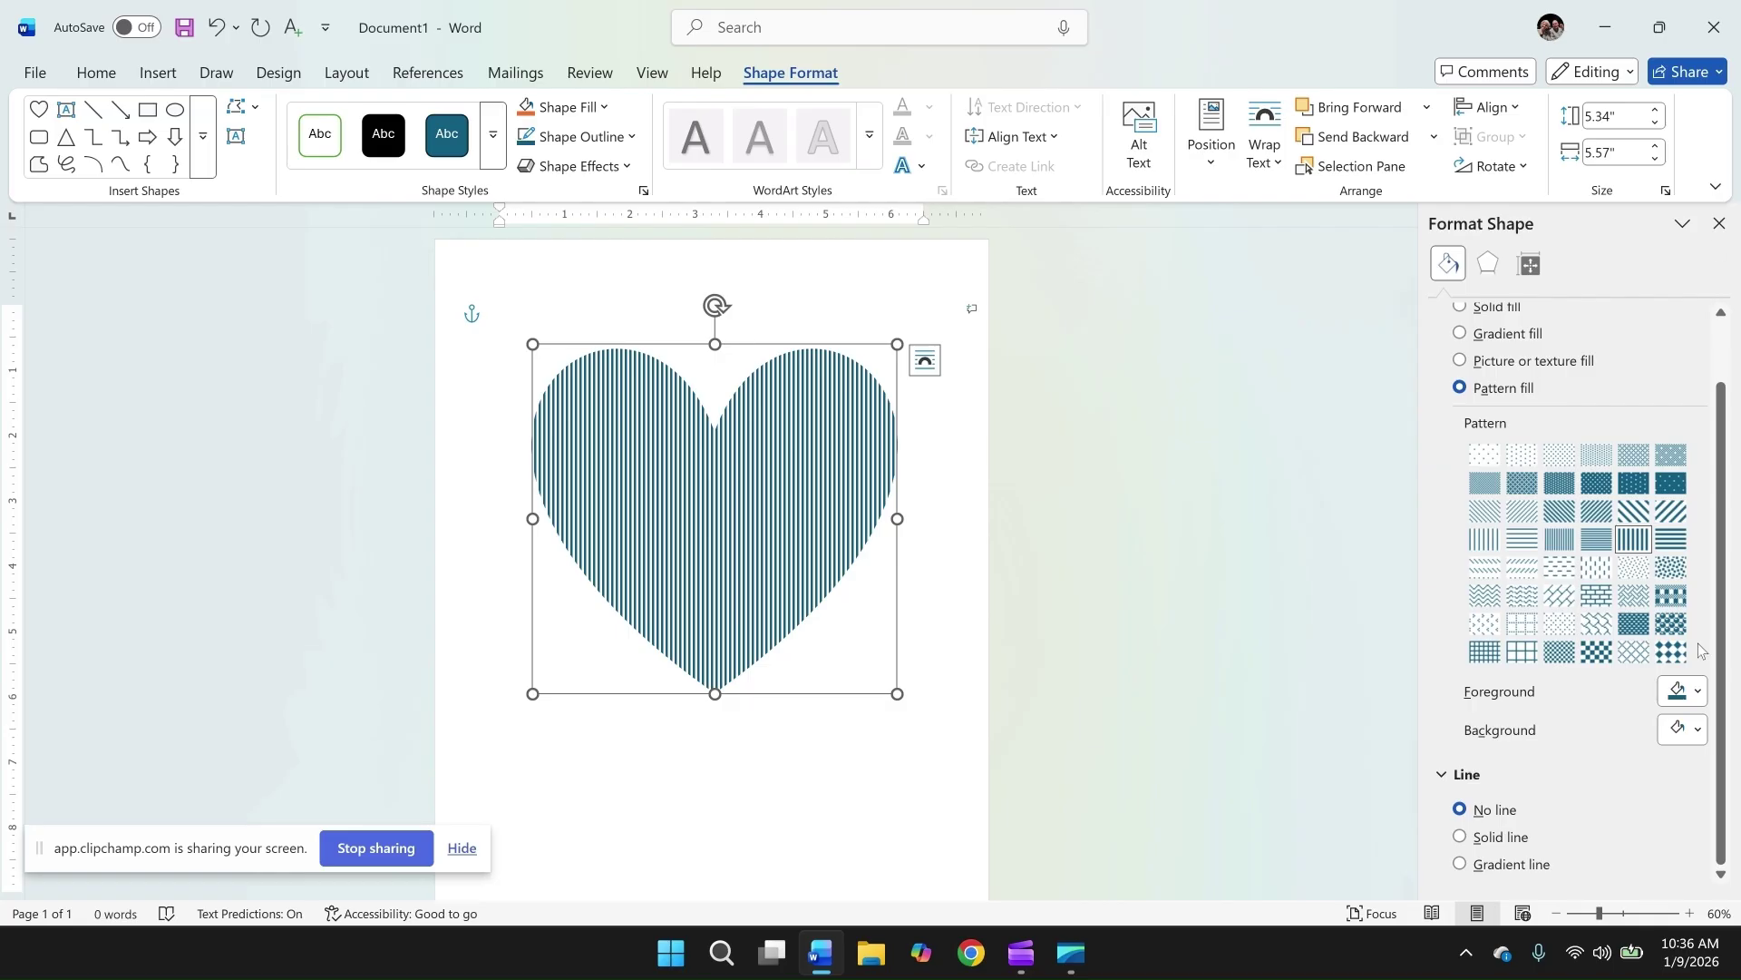
{"action": "left_click", "coordinate": [1696, 692]}
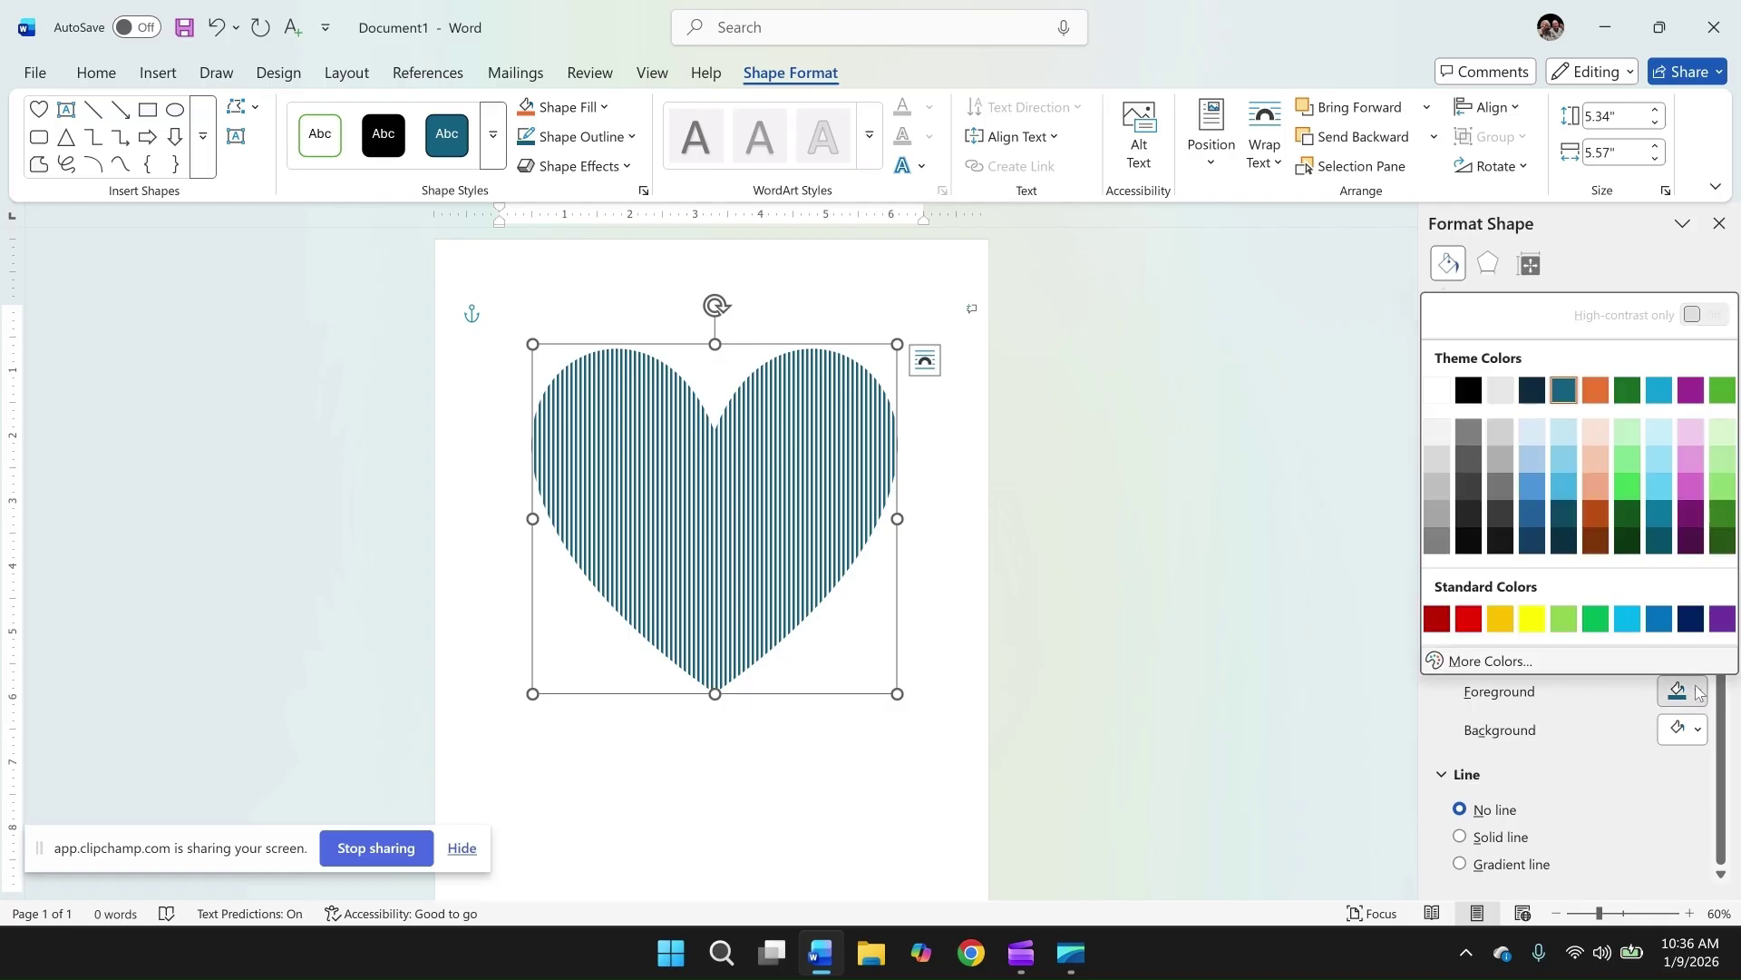
{"action": "left_click", "coordinate": [1468, 390]}
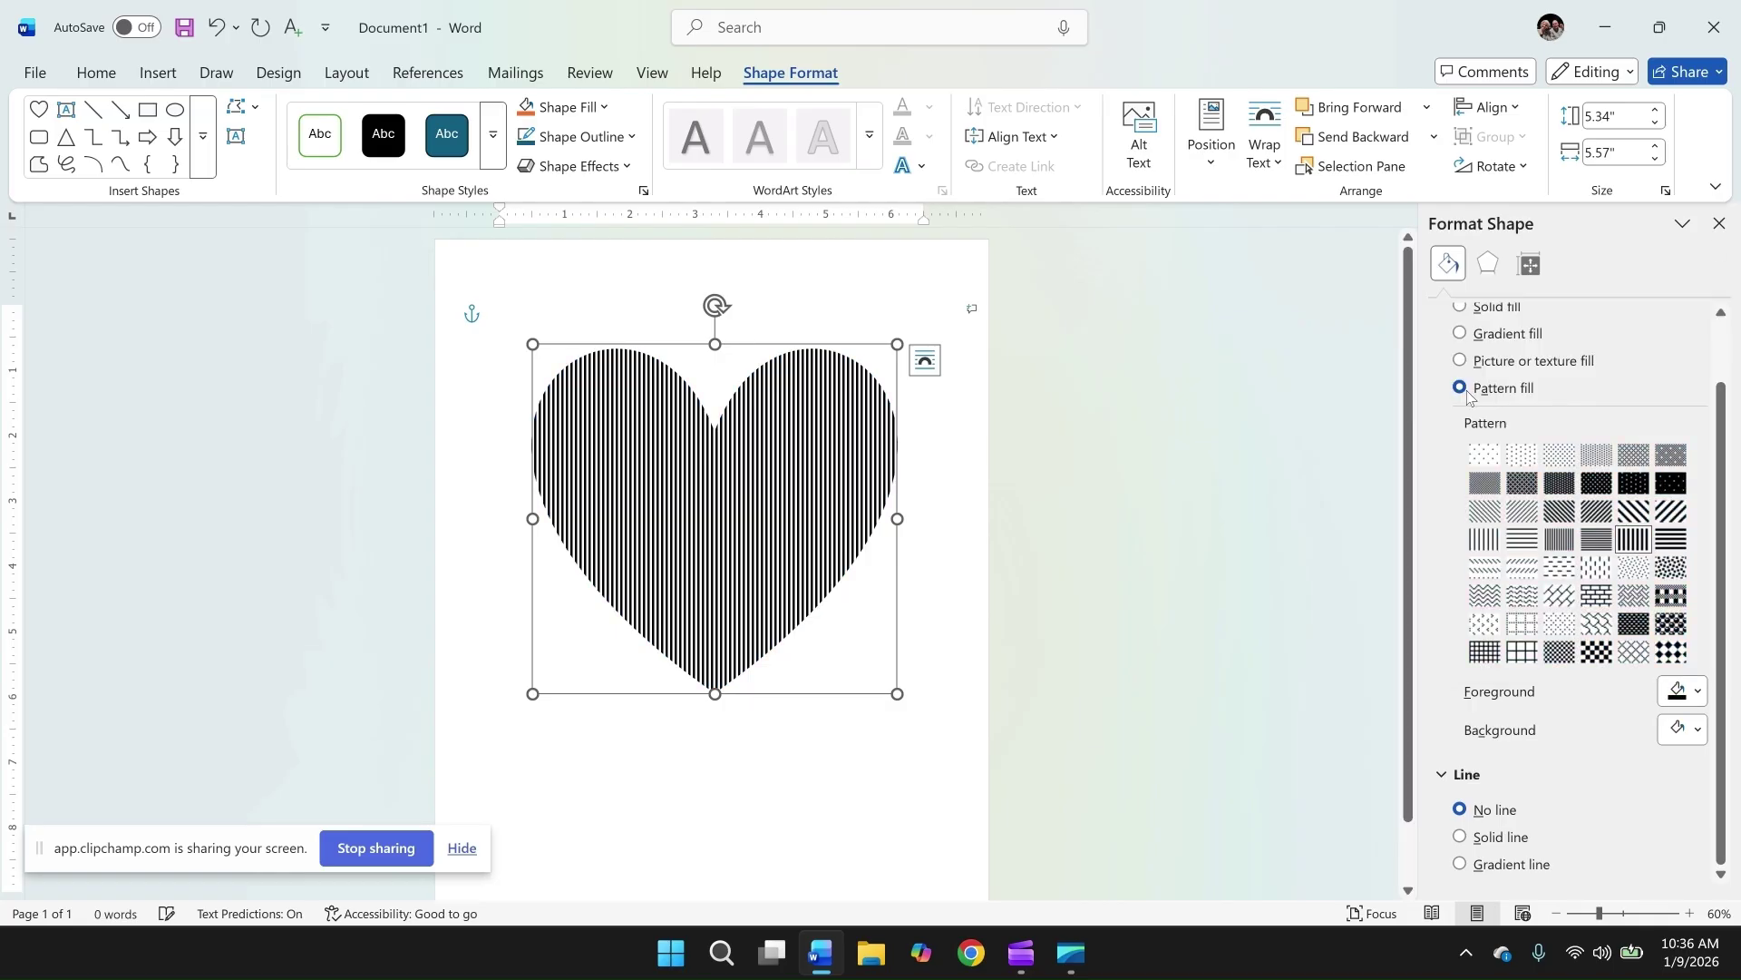
{"action": "left_click", "coordinate": [850, 763]}
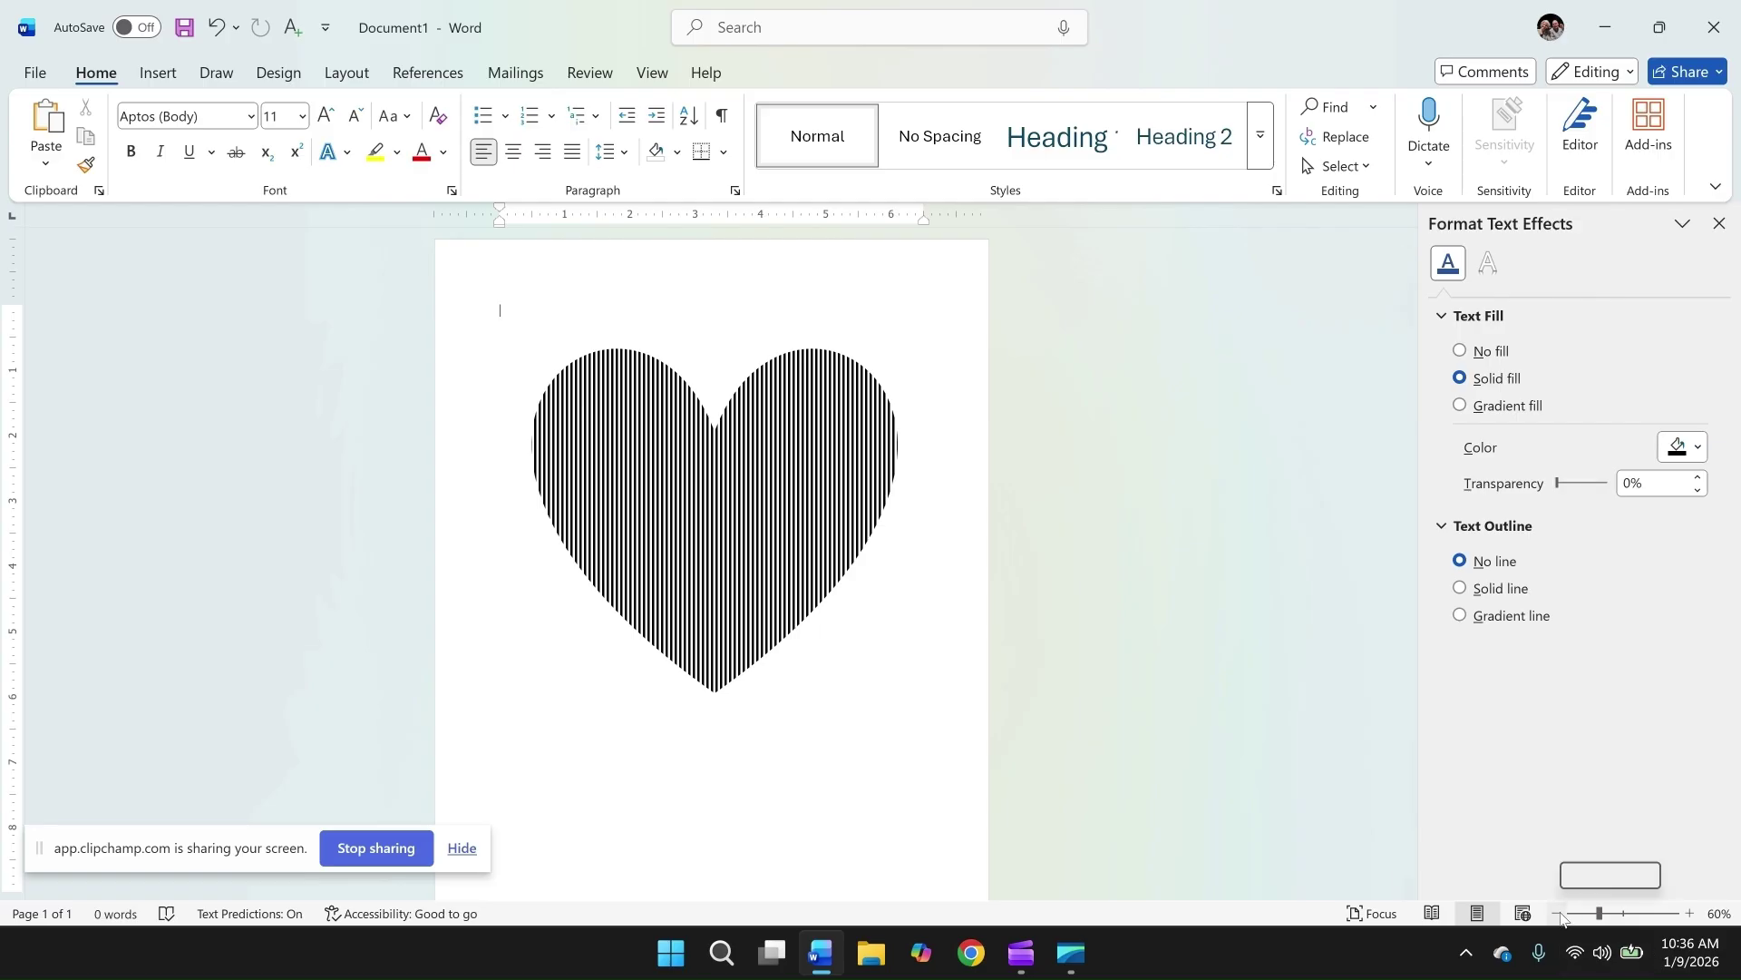
Step: Examine how the heart's stripes look in size and spacing at zoom levels between 30% and 90%
{"action": "left_click", "coordinate": [1692, 914]}
{"action": "left_click", "coordinate": [1693, 914]}
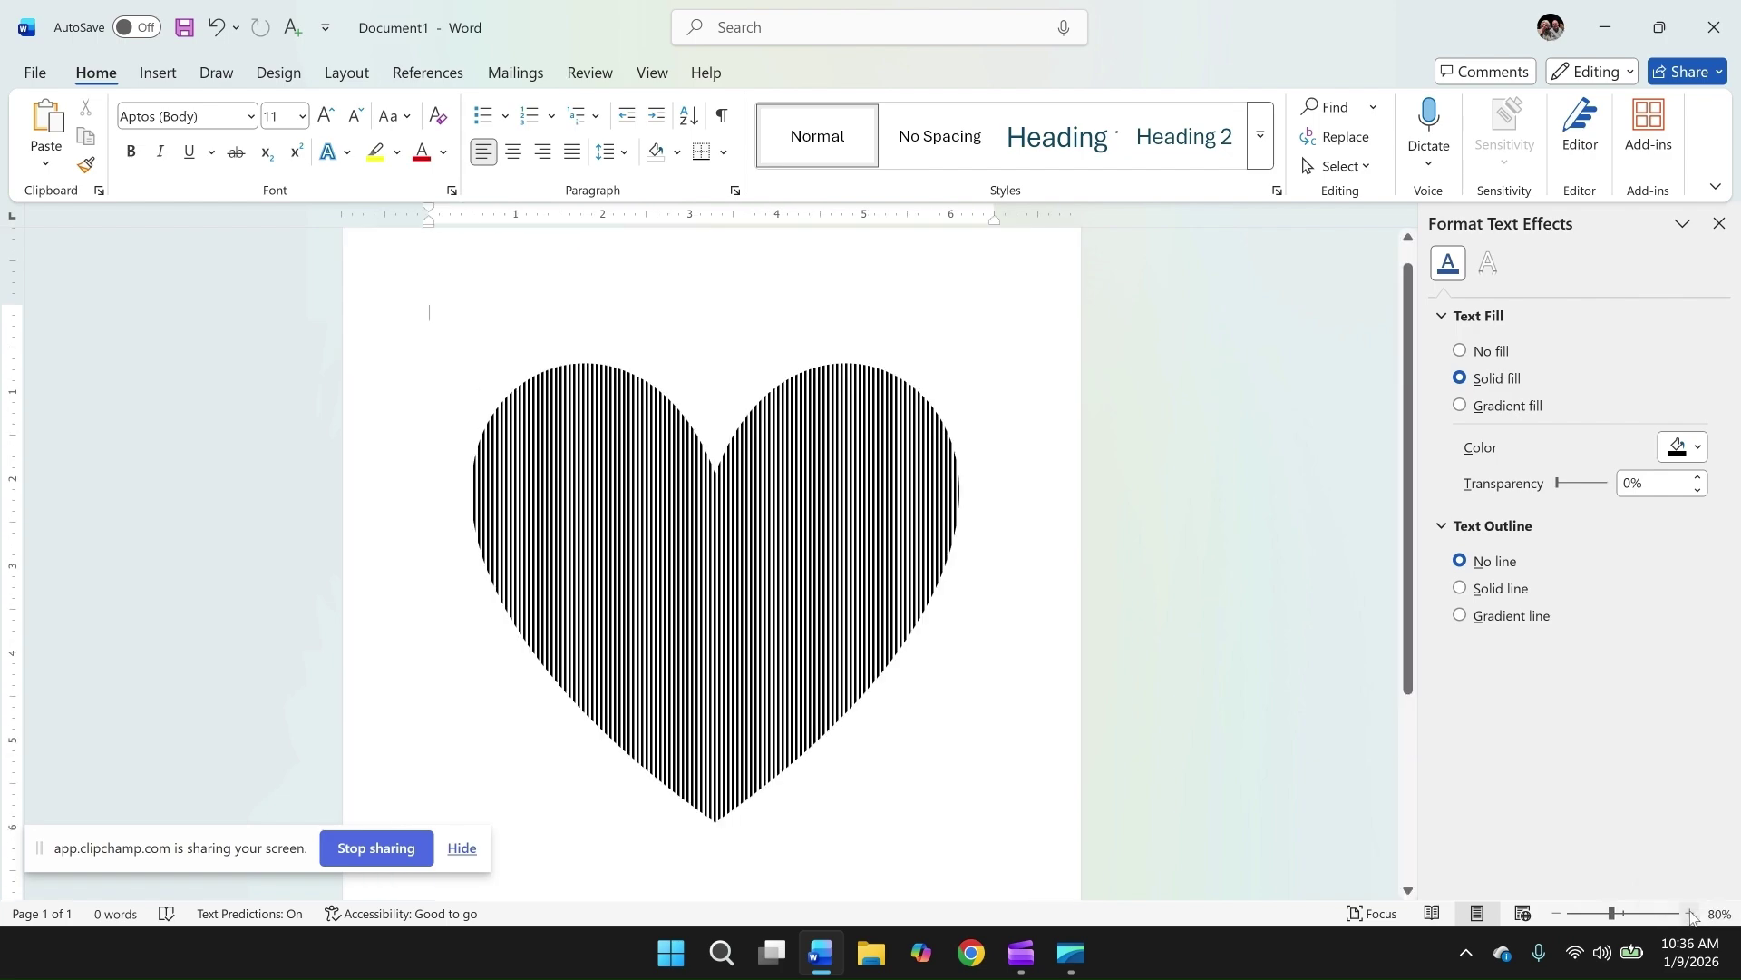
{"action": "left_click", "coordinate": [1692, 915]}
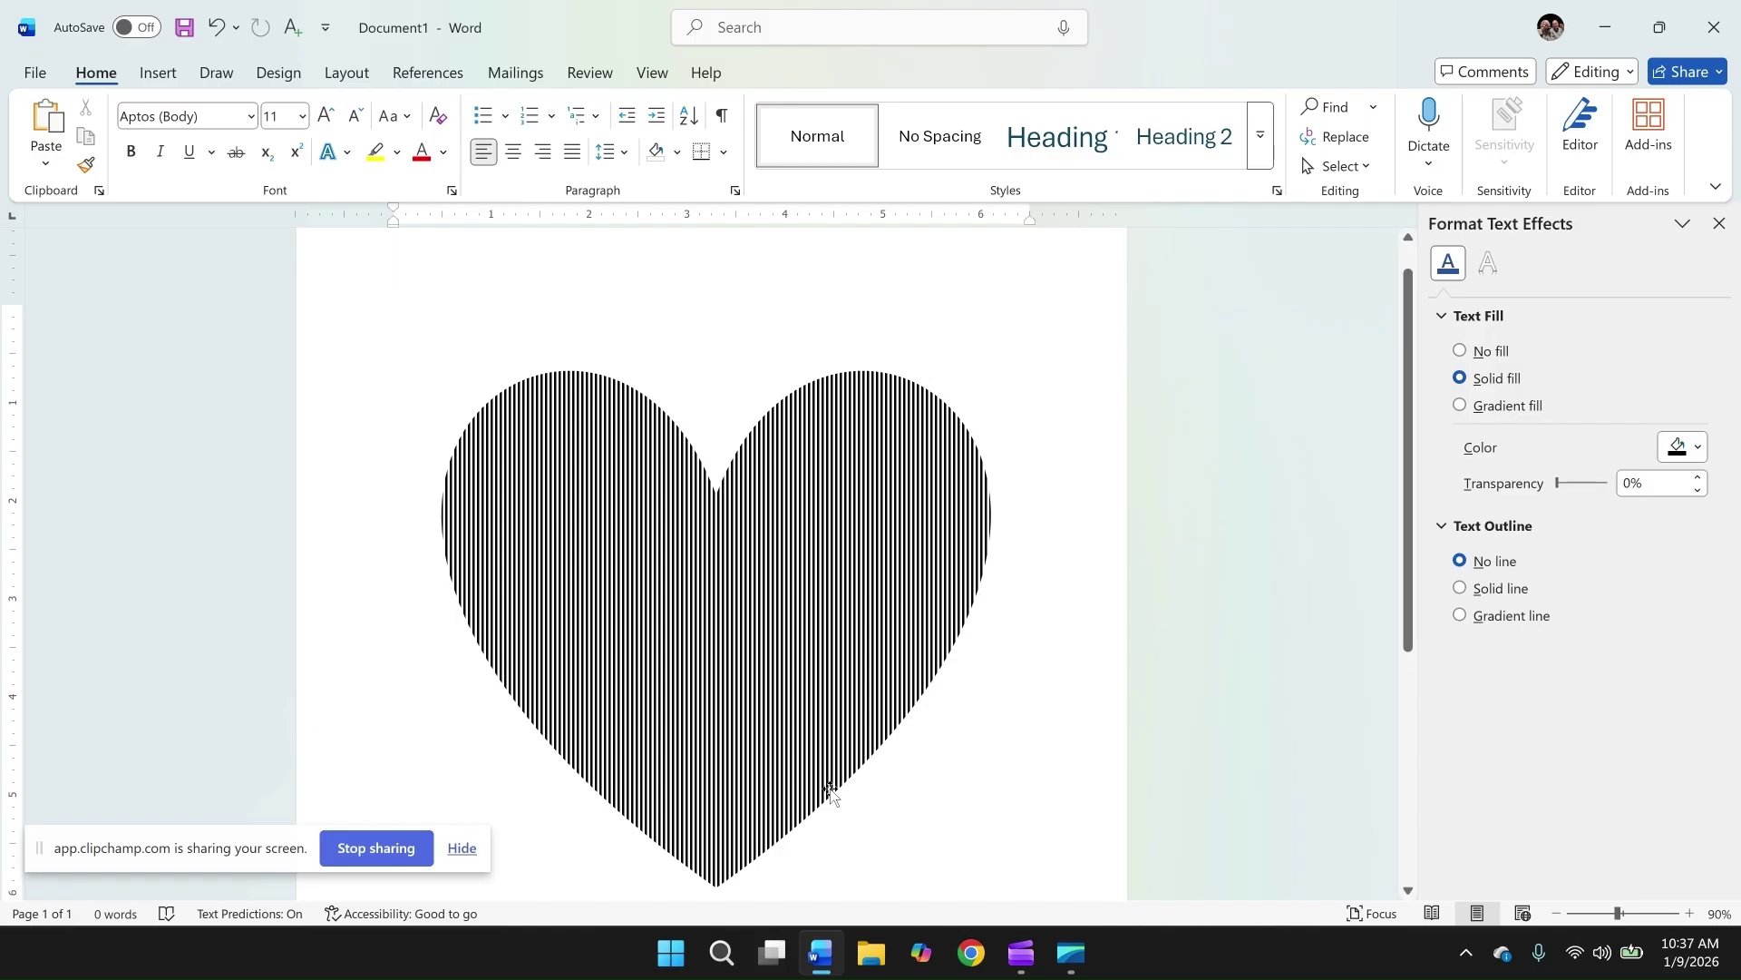
{"action": "left_click", "coordinate": [1558, 914]}
{"action": "left_click", "coordinate": [1558, 914]}
{"action": "left_click", "coordinate": [1558, 913]}
{"action": "left_click", "coordinate": [1558, 913]}
{"action": "left_click", "coordinate": [1558, 913]}
{"action": "left_click", "coordinate": [1559, 913]}
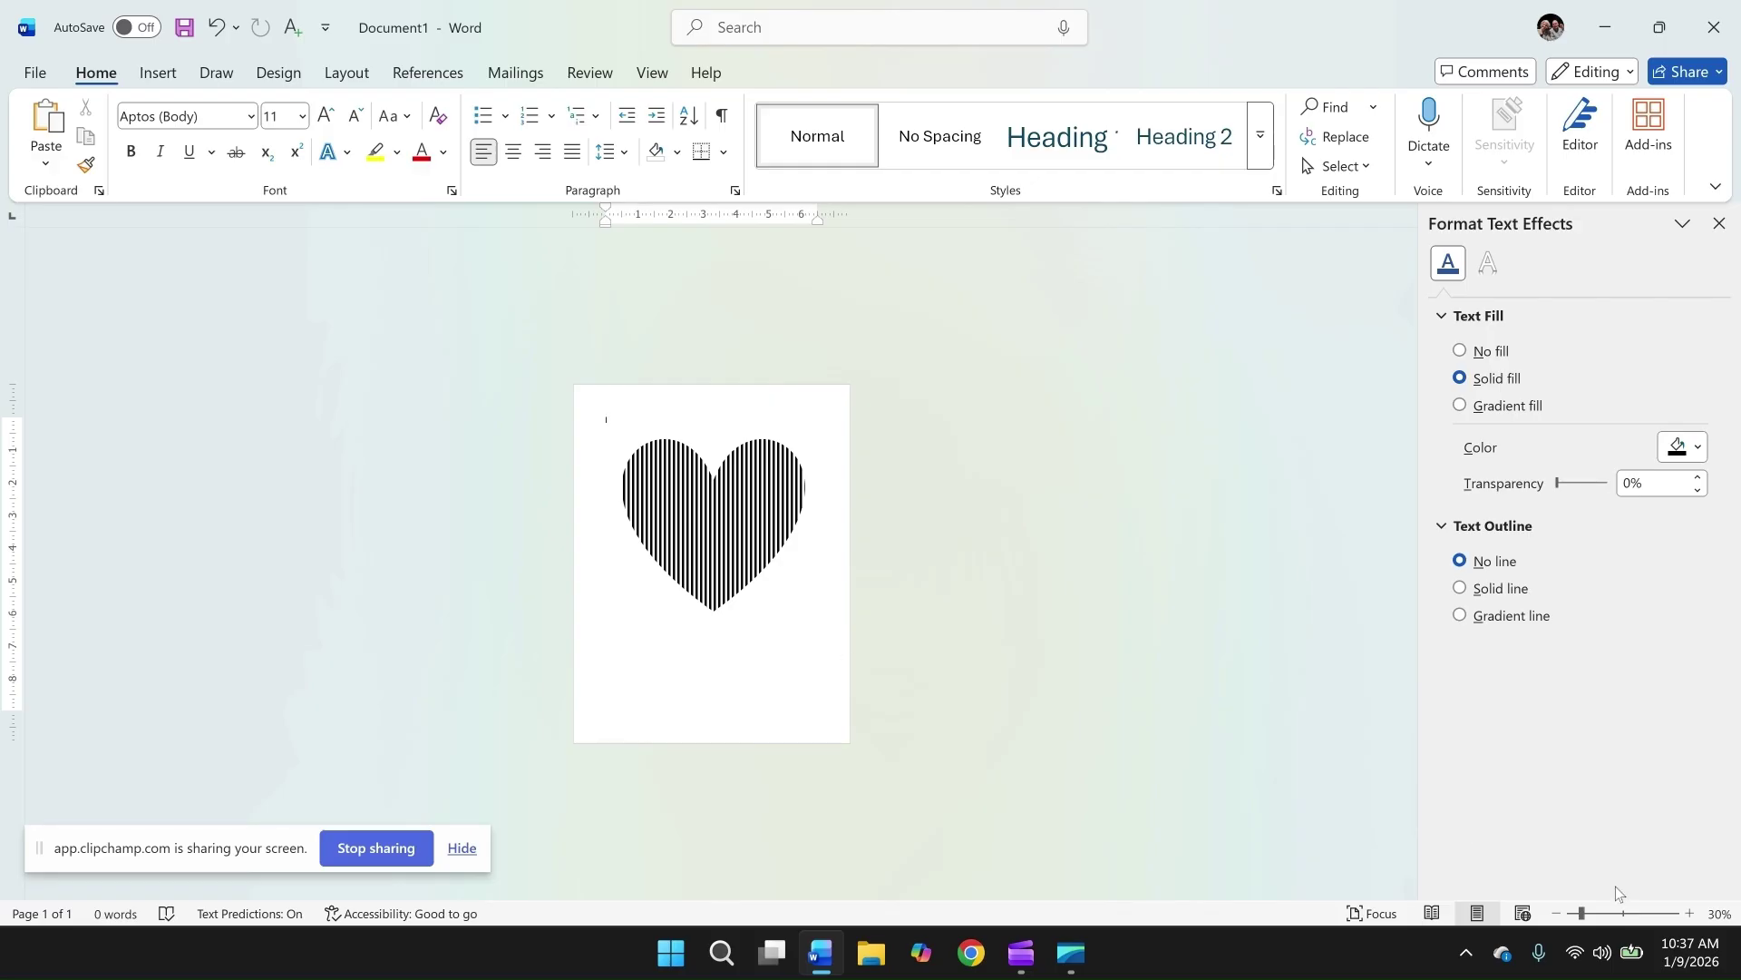
{"action": "left_click", "coordinate": [1691, 914]}
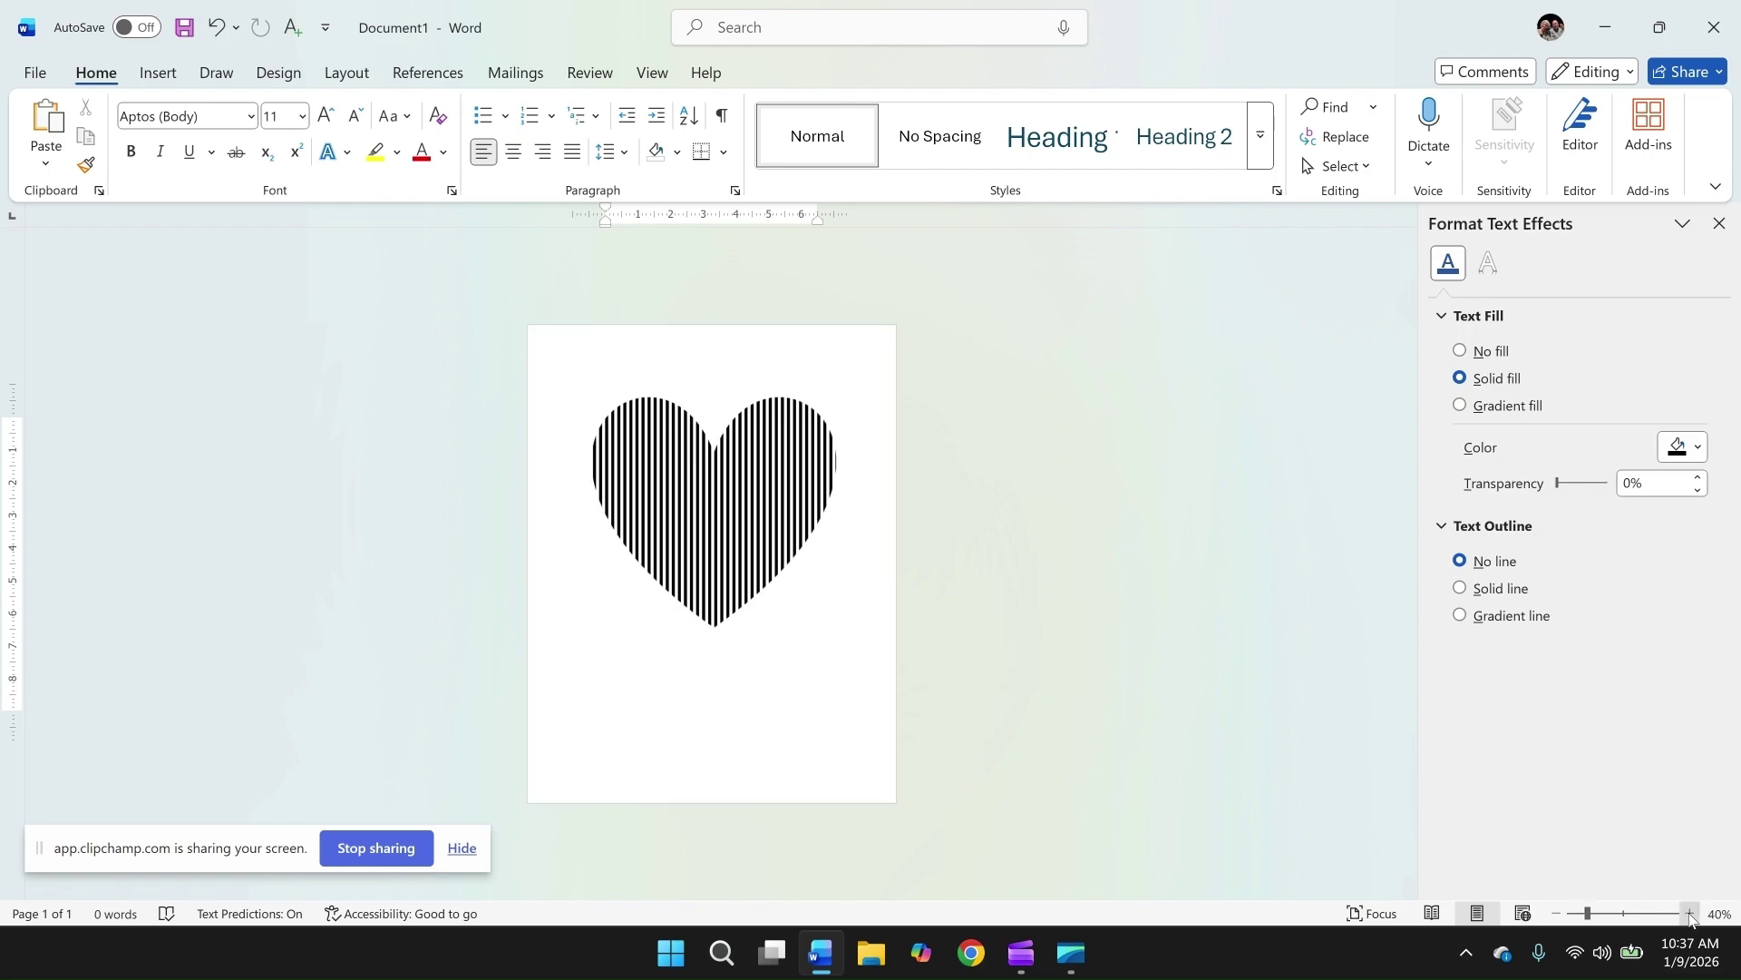
{"action": "left_click", "coordinate": [1691, 915]}
{"action": "left_click", "coordinate": [1691, 914]}
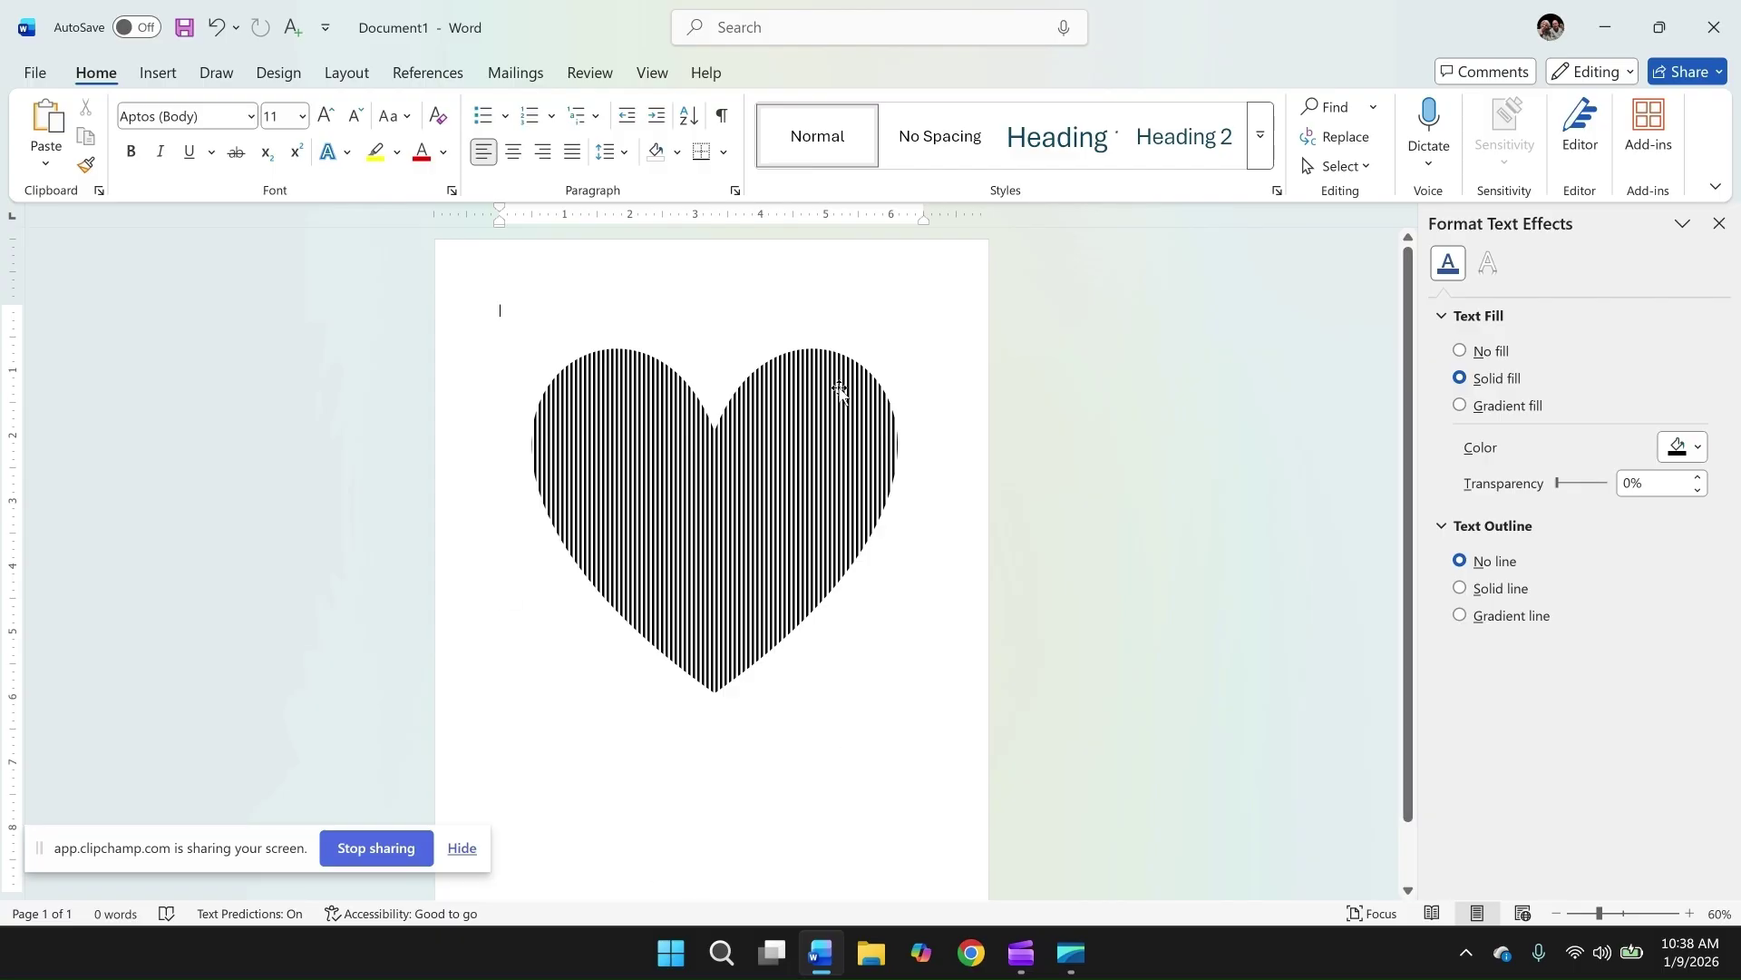
Step: Switch to Snipping Tool and capture a rectangular snip around the whole striped heart
{"action": "left_click", "coordinate": [722, 954]}
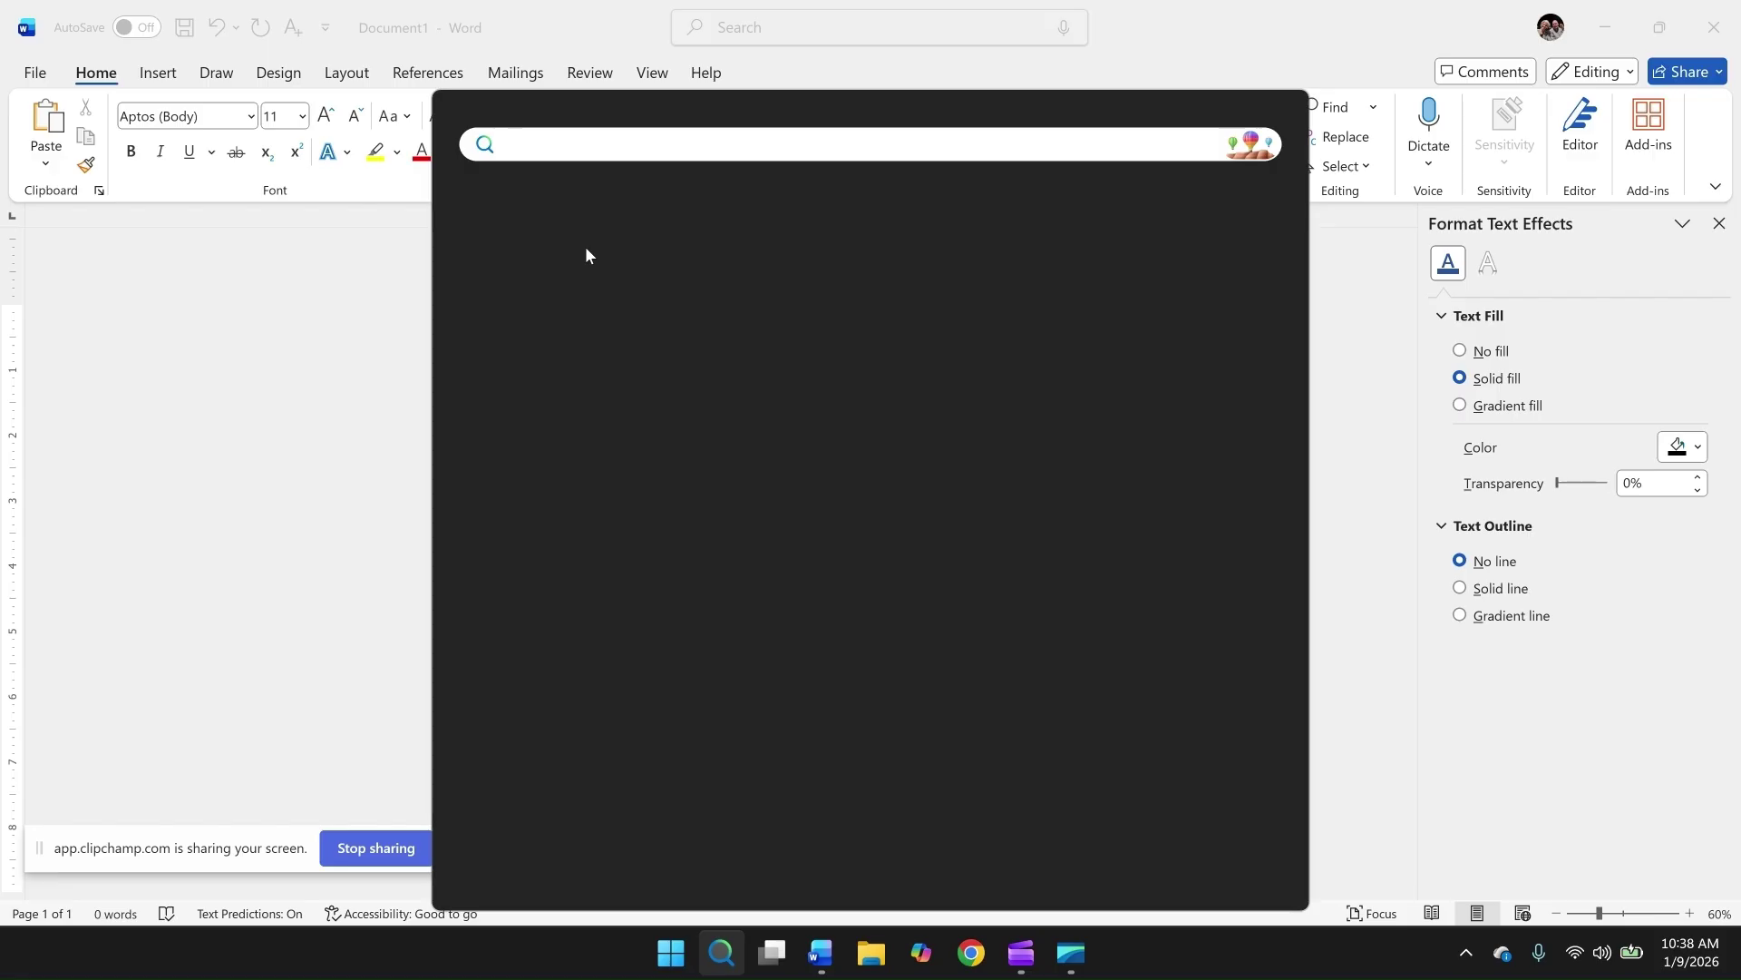
{"action": "left_click", "coordinate": [585, 254]}
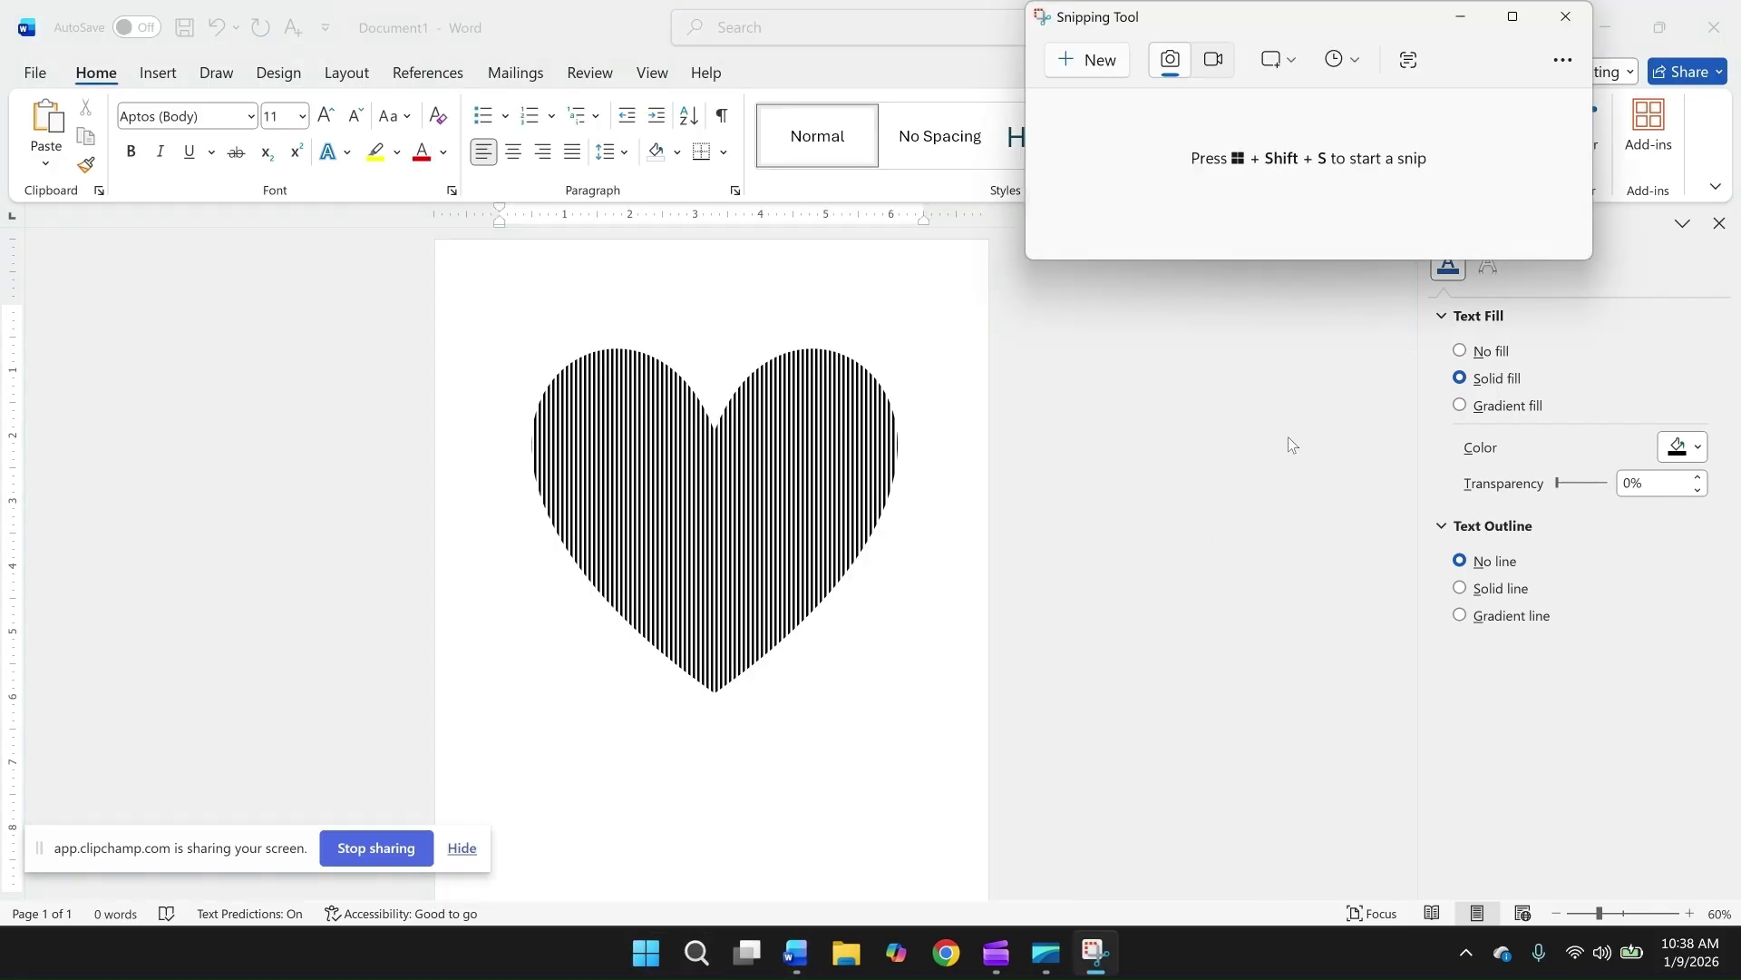
{"action": "left_click", "coordinate": [1101, 60]}
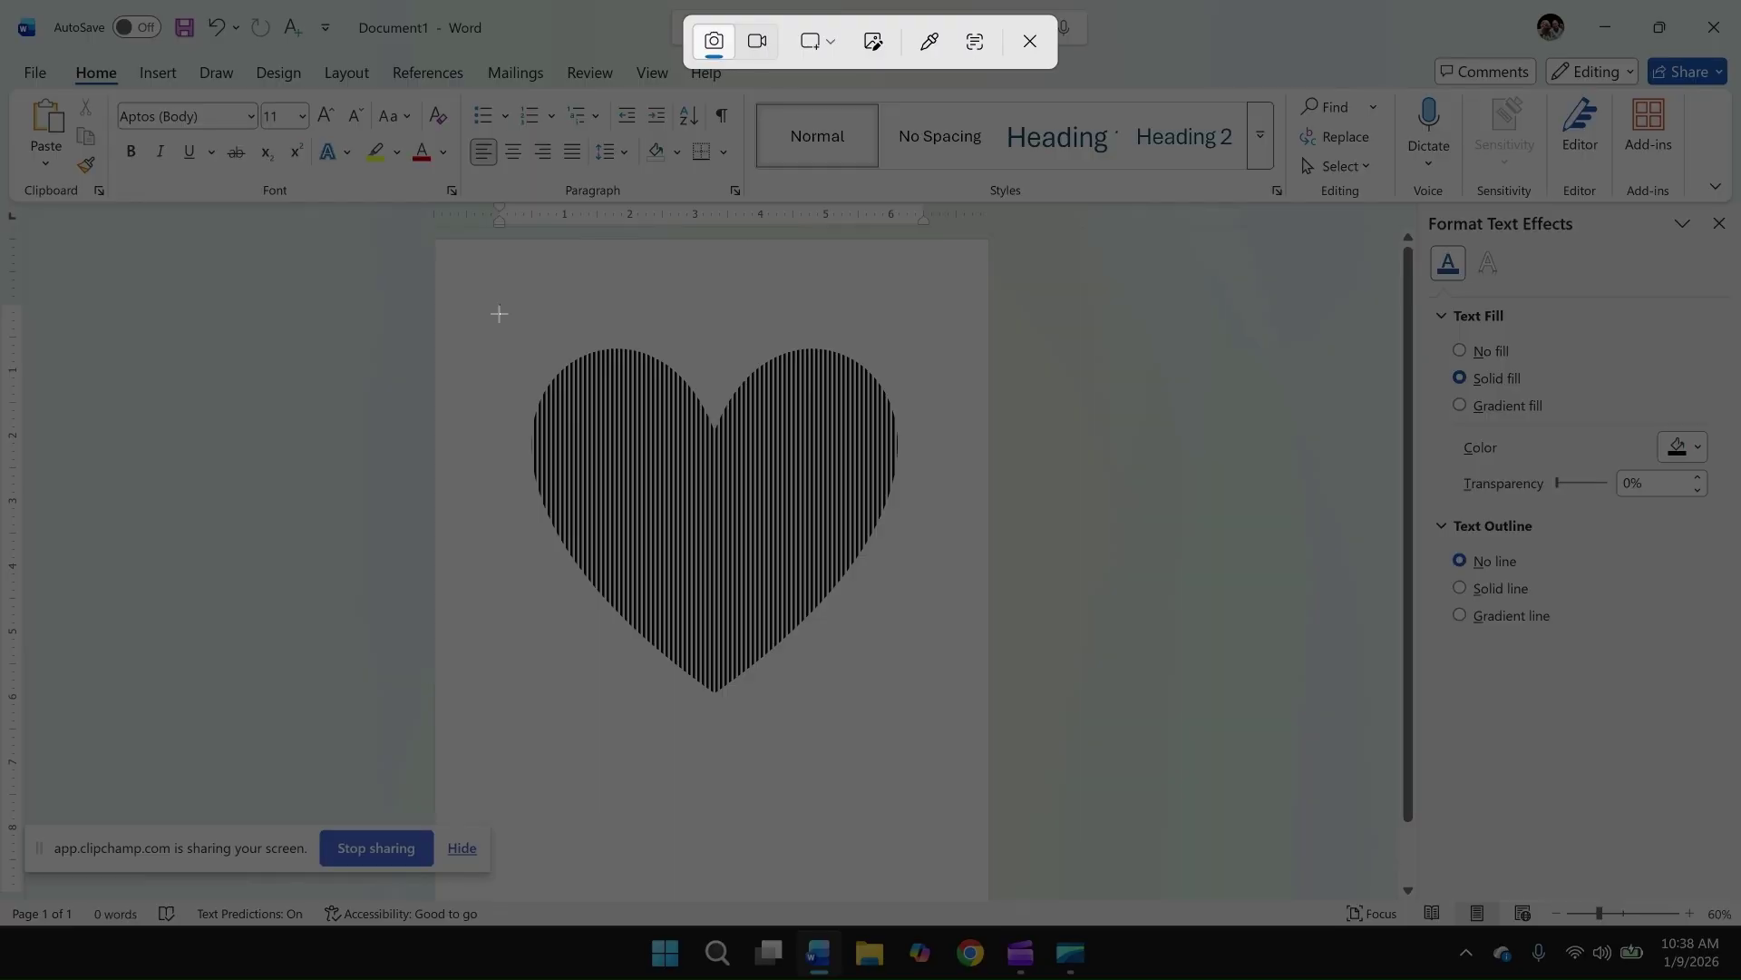
{"action": "left_click_drag", "start_coordinate": [499, 313], "coordinate": [923, 728]}
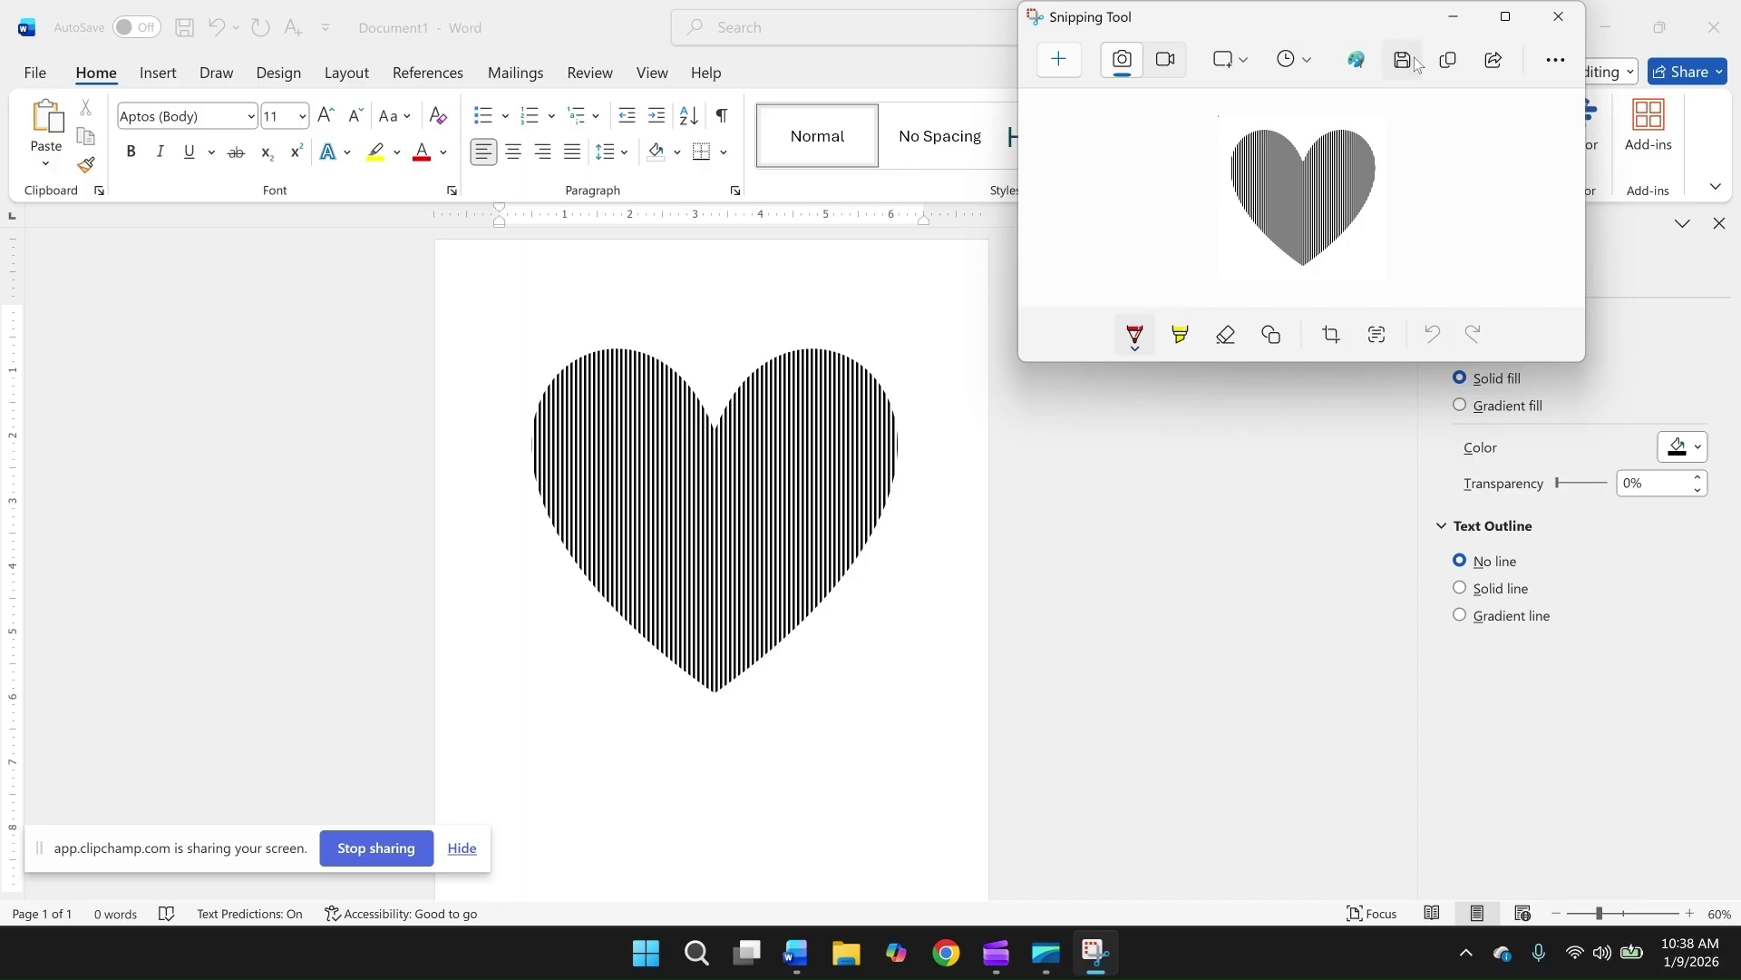
Step: Delete the original heart shape from the Word document and paste the captured snip in its place
{"action": "left_click", "coordinate": [746, 560]}
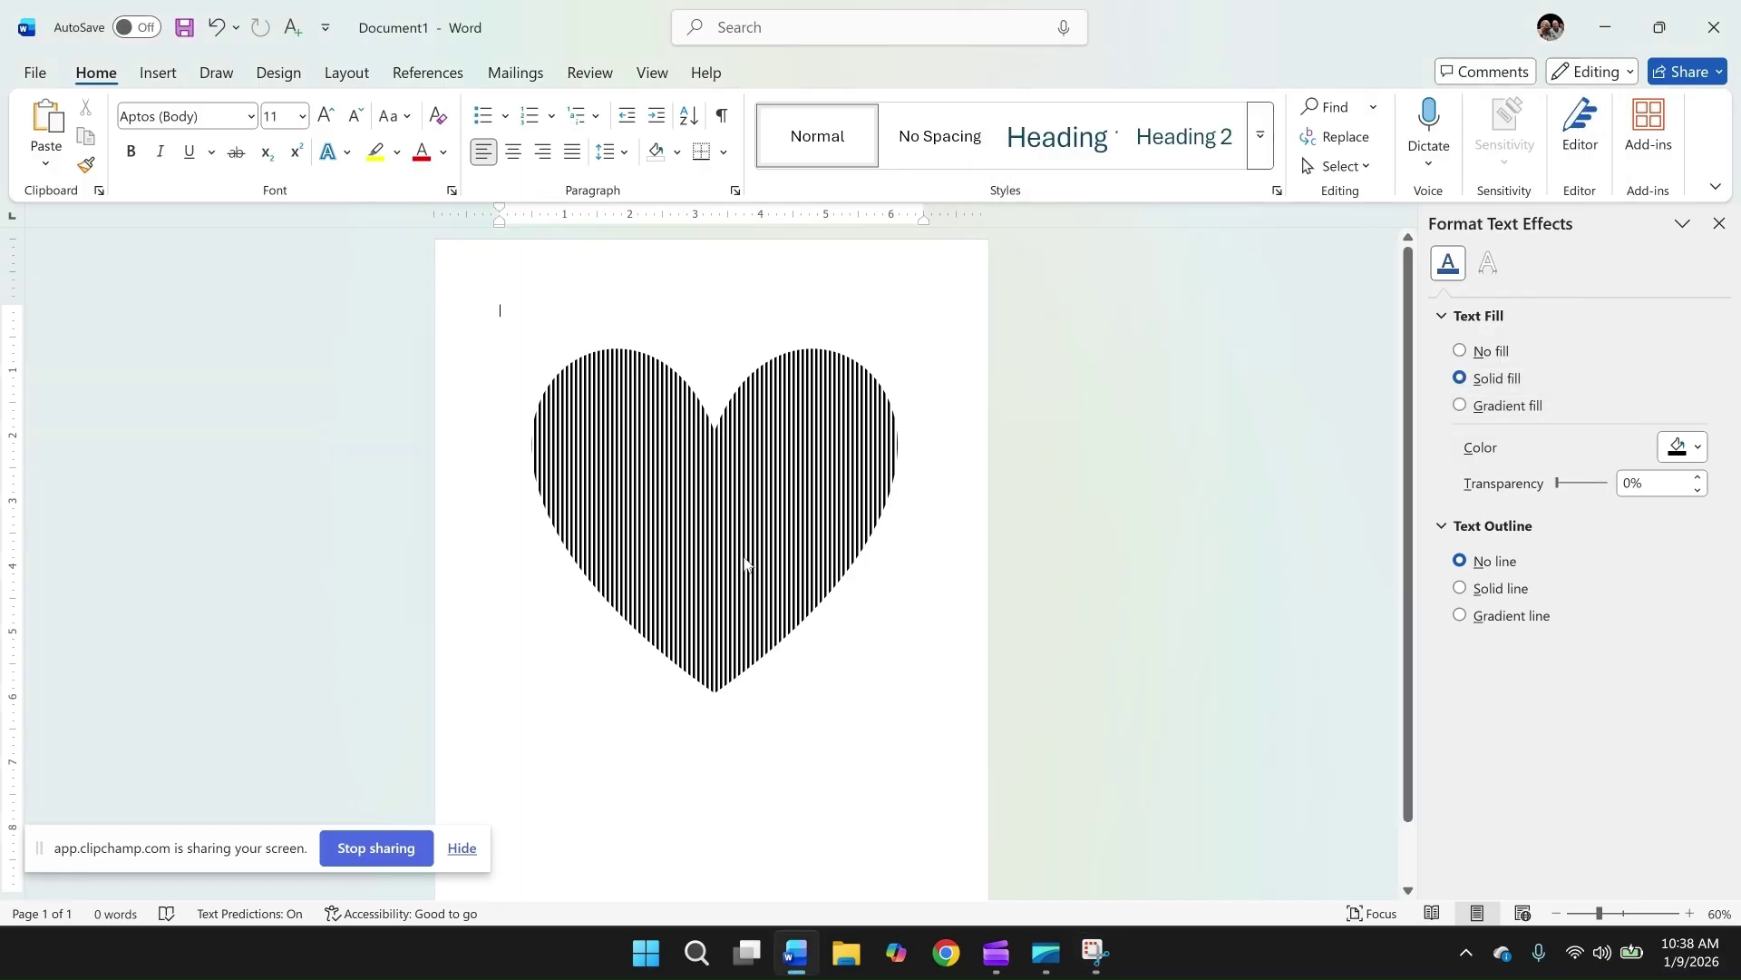
{"action": "key", "text": "Delete"}
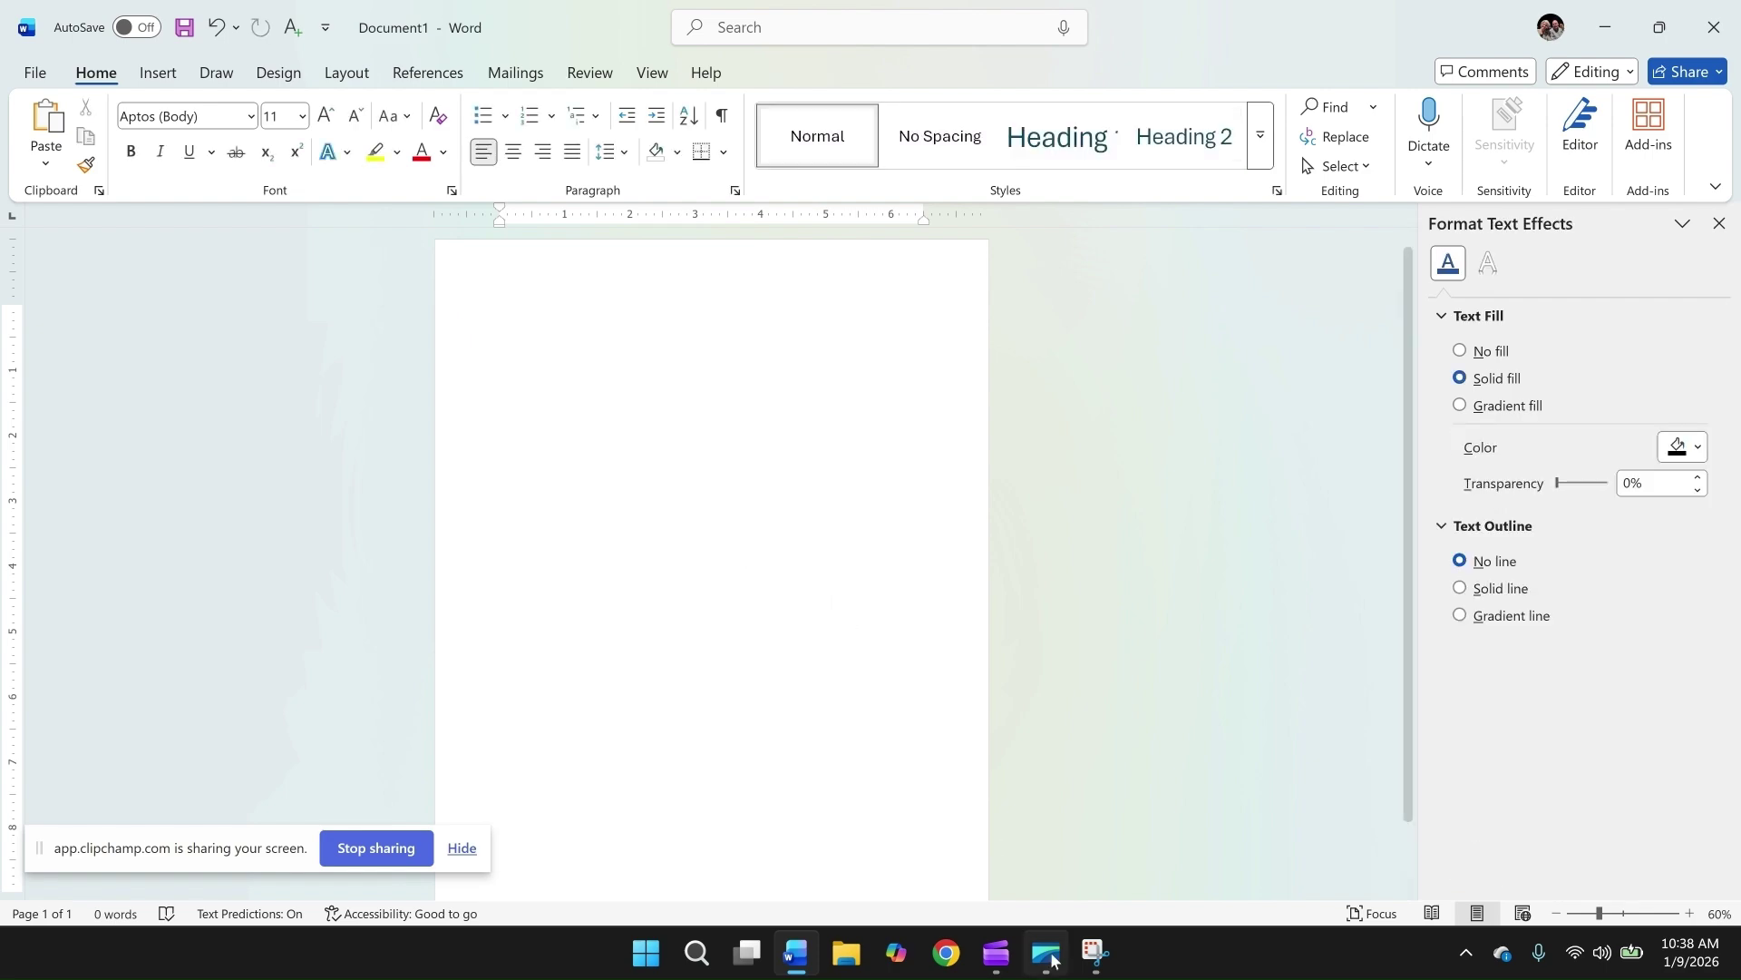
{"action": "left_click", "coordinate": [1098, 957]}
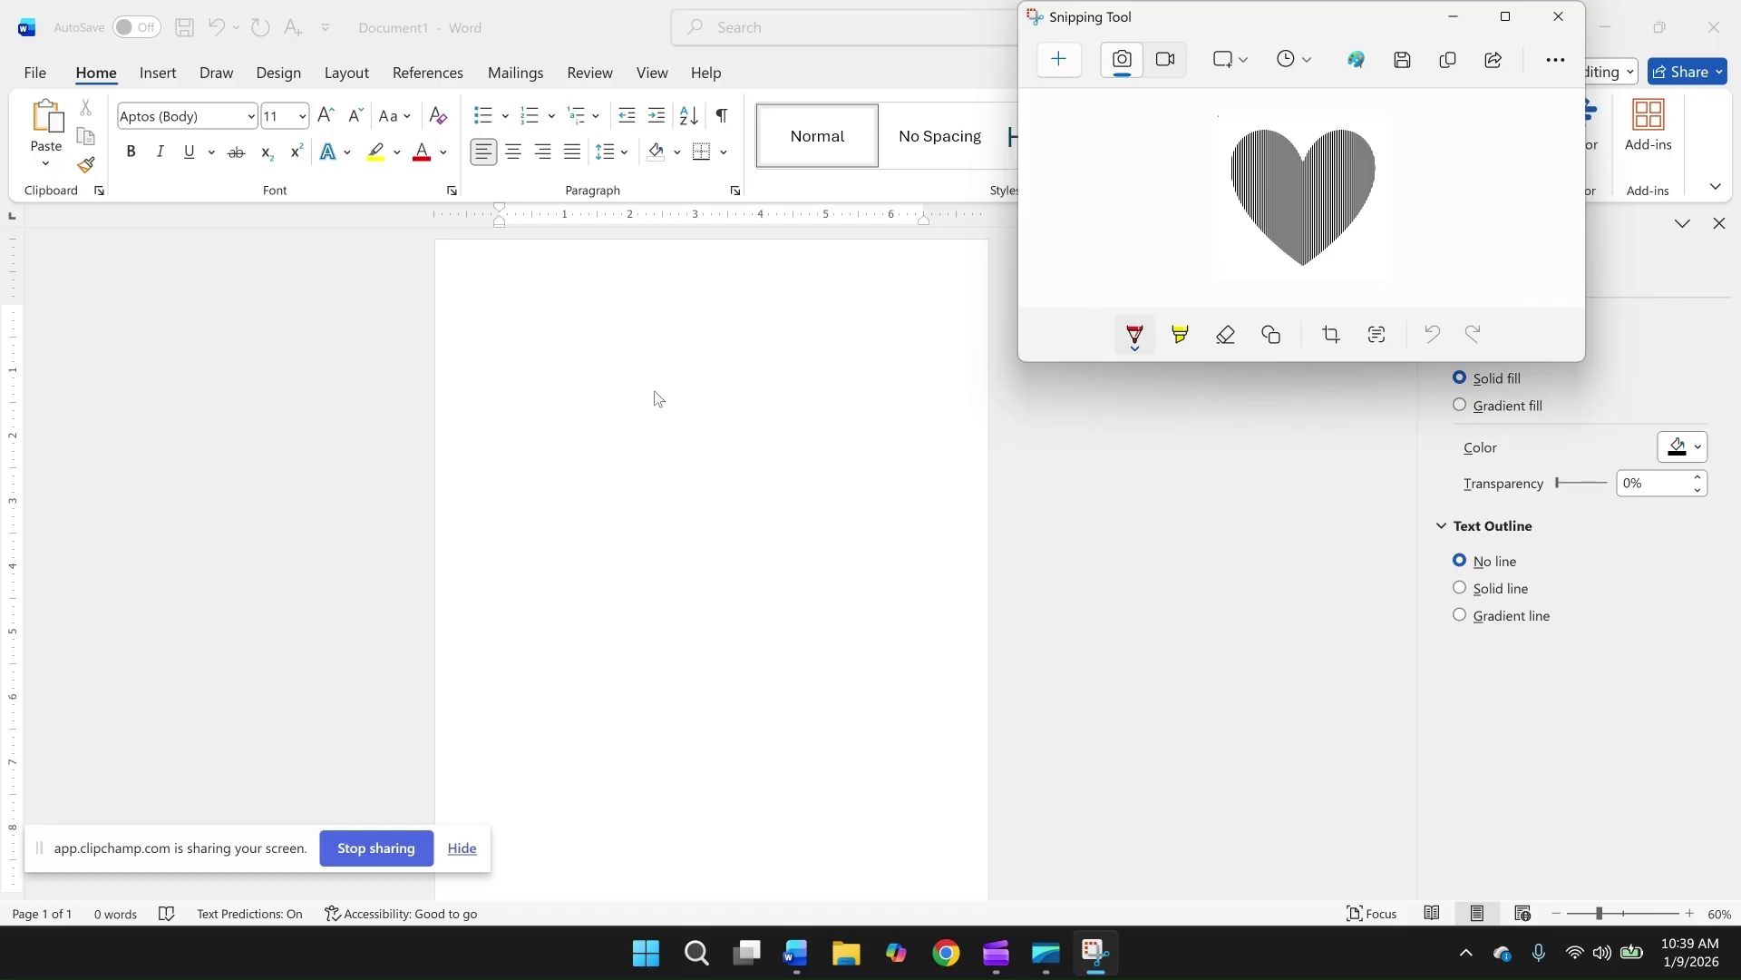
{"action": "left_click", "coordinate": [620, 393]}
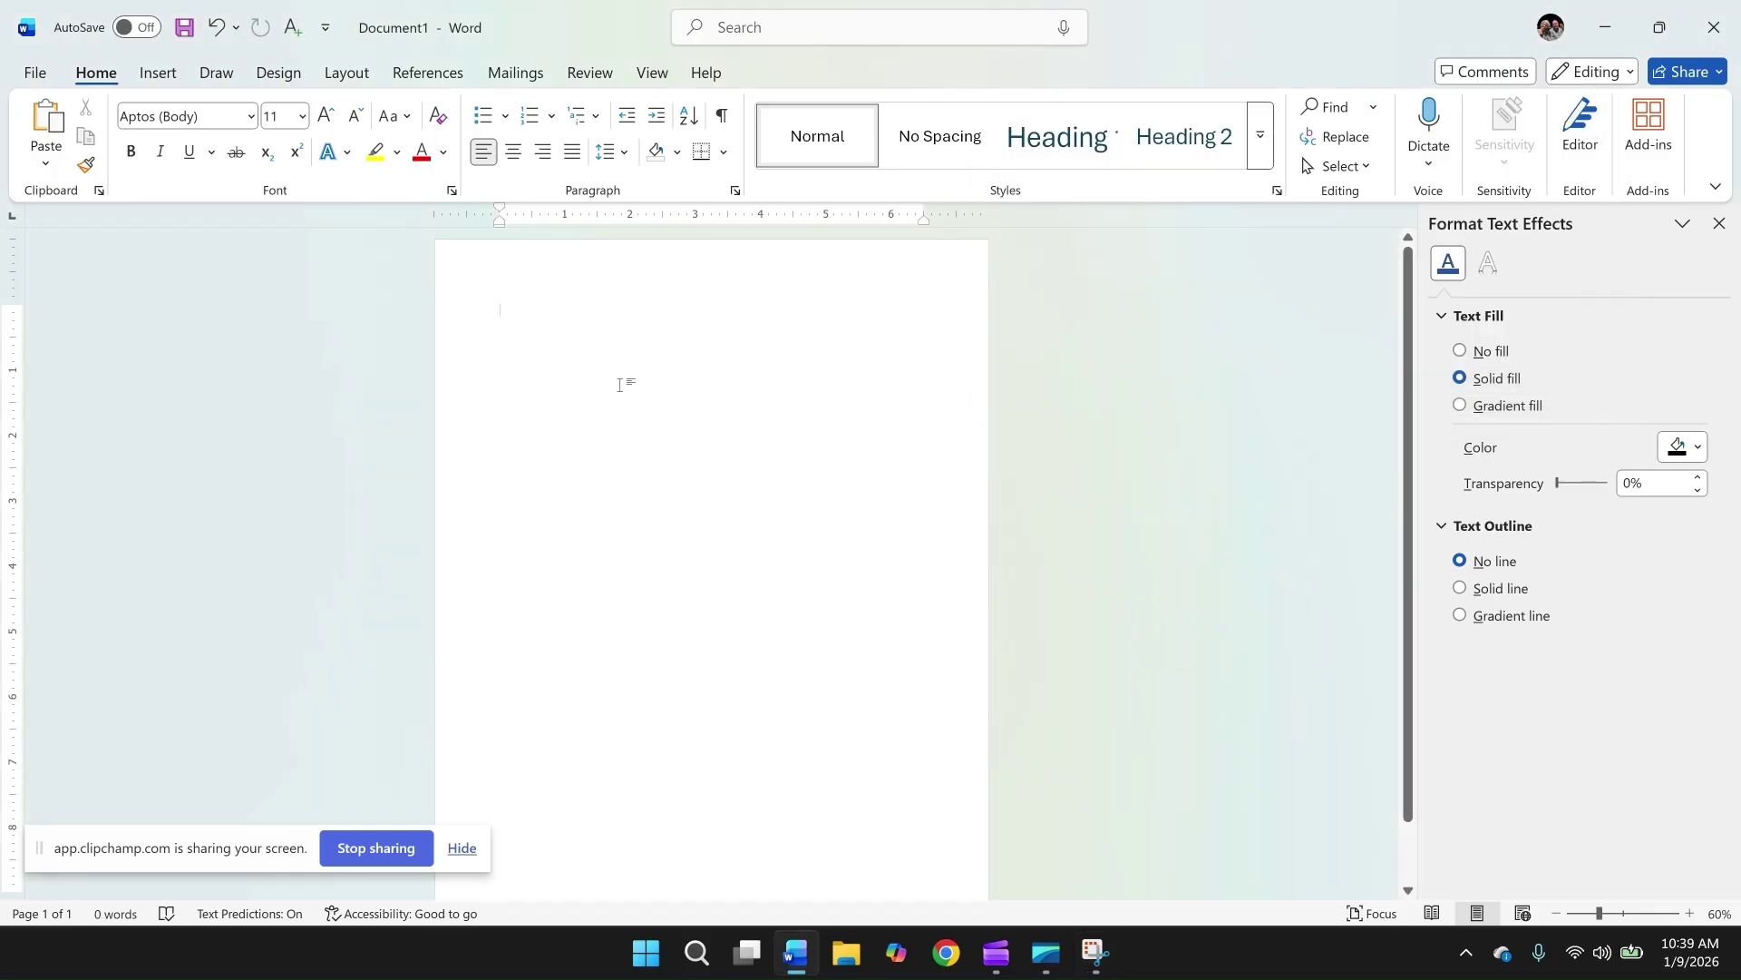
{"action": "key", "text": "ctrl+v"}
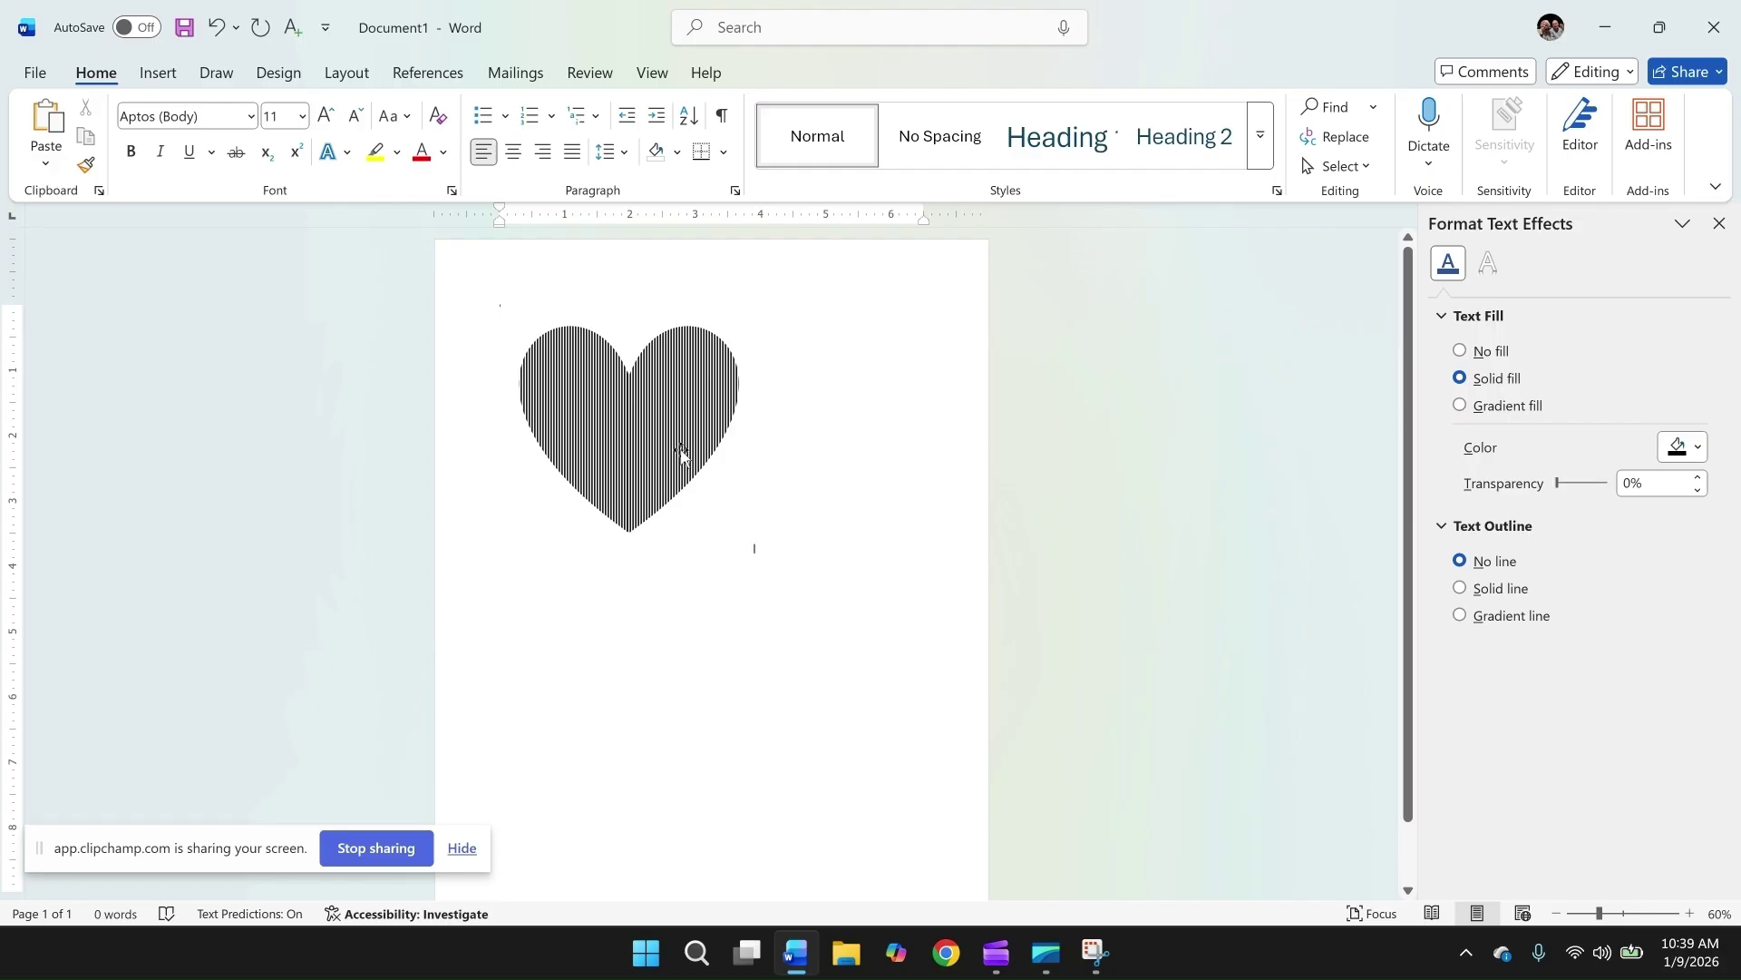
Step: Enlarge the pasted heart picture to about the full text width and stretch its height until the heart looks evenly proportioned
{"action": "left_click", "coordinate": [685, 460]}
{"action": "left_click_drag", "start_coordinate": [754, 553], "coordinate": [918, 733]}
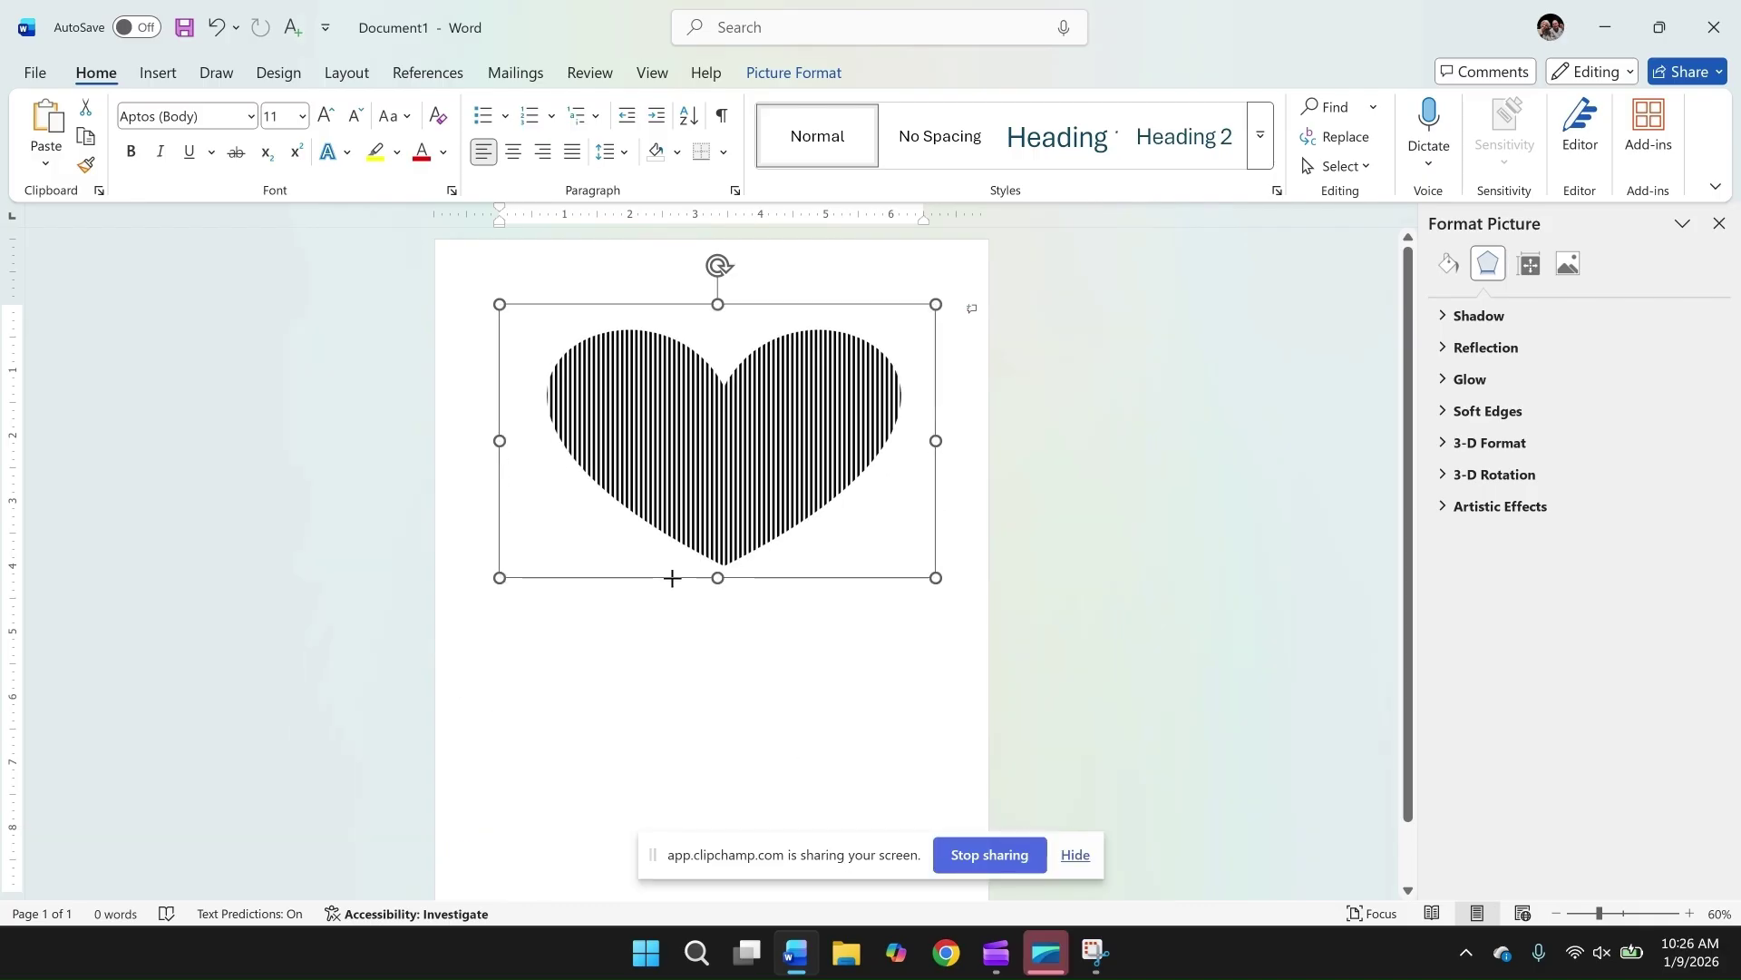
{"action": "left_click_drag", "start_coordinate": [672, 578], "coordinate": [710, 736]}
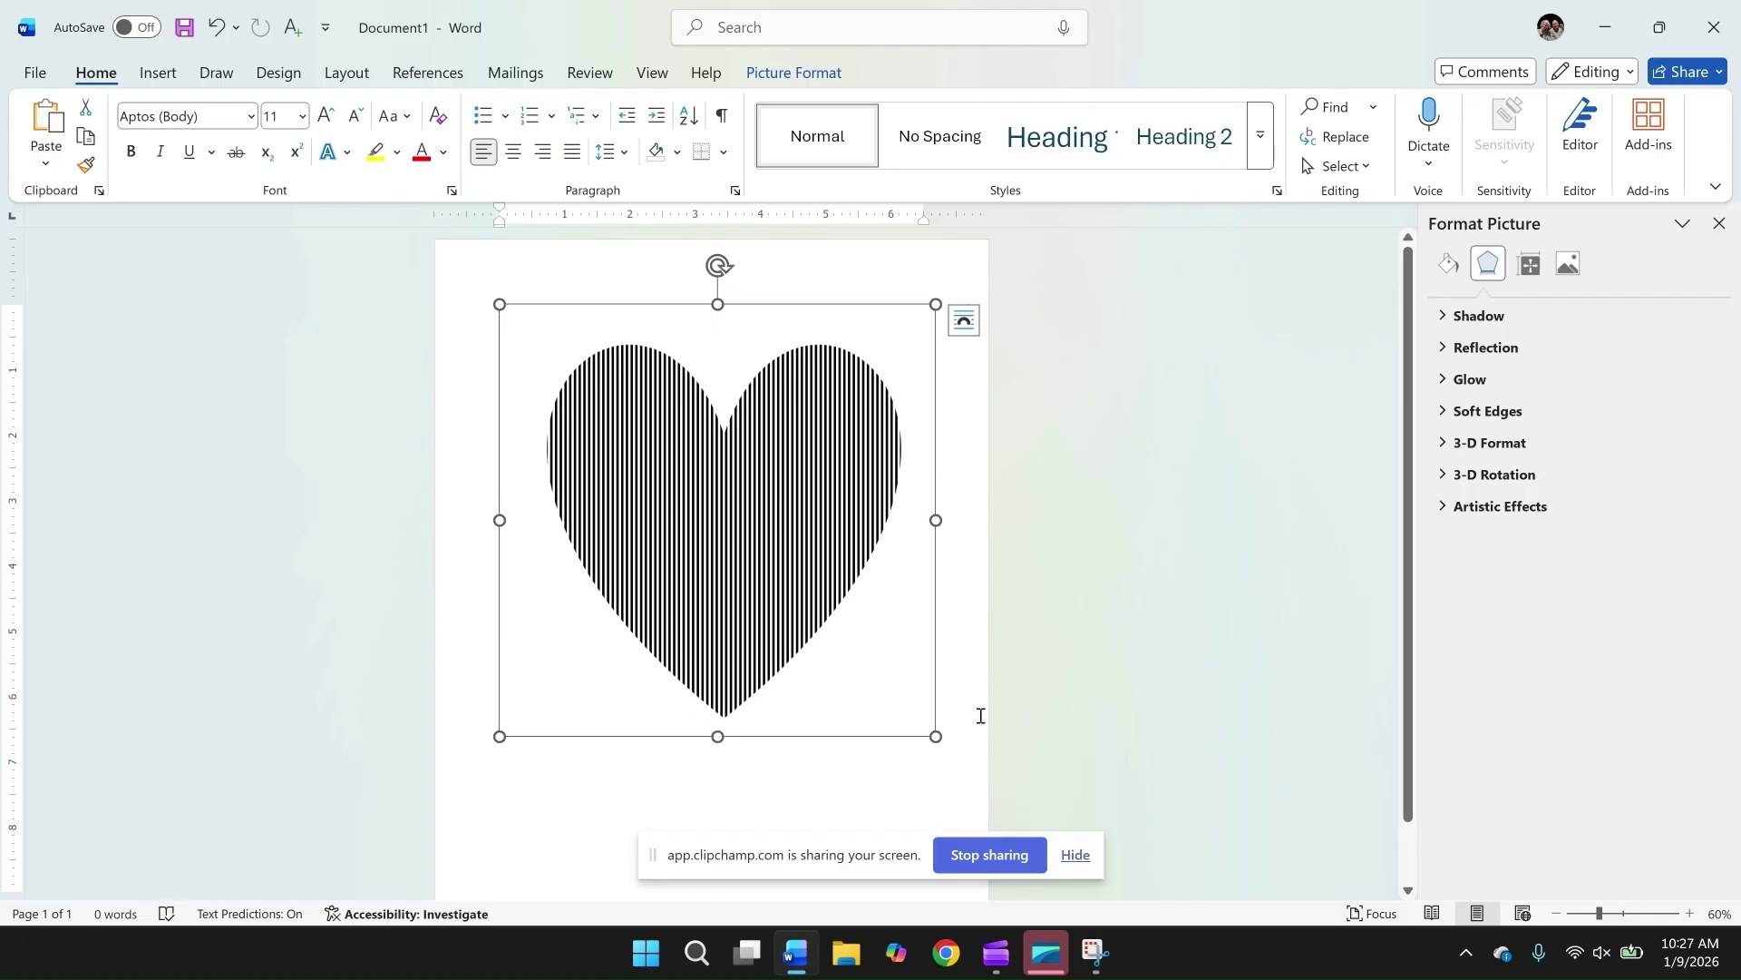
{"action": "left_click", "coordinate": [980, 716]}
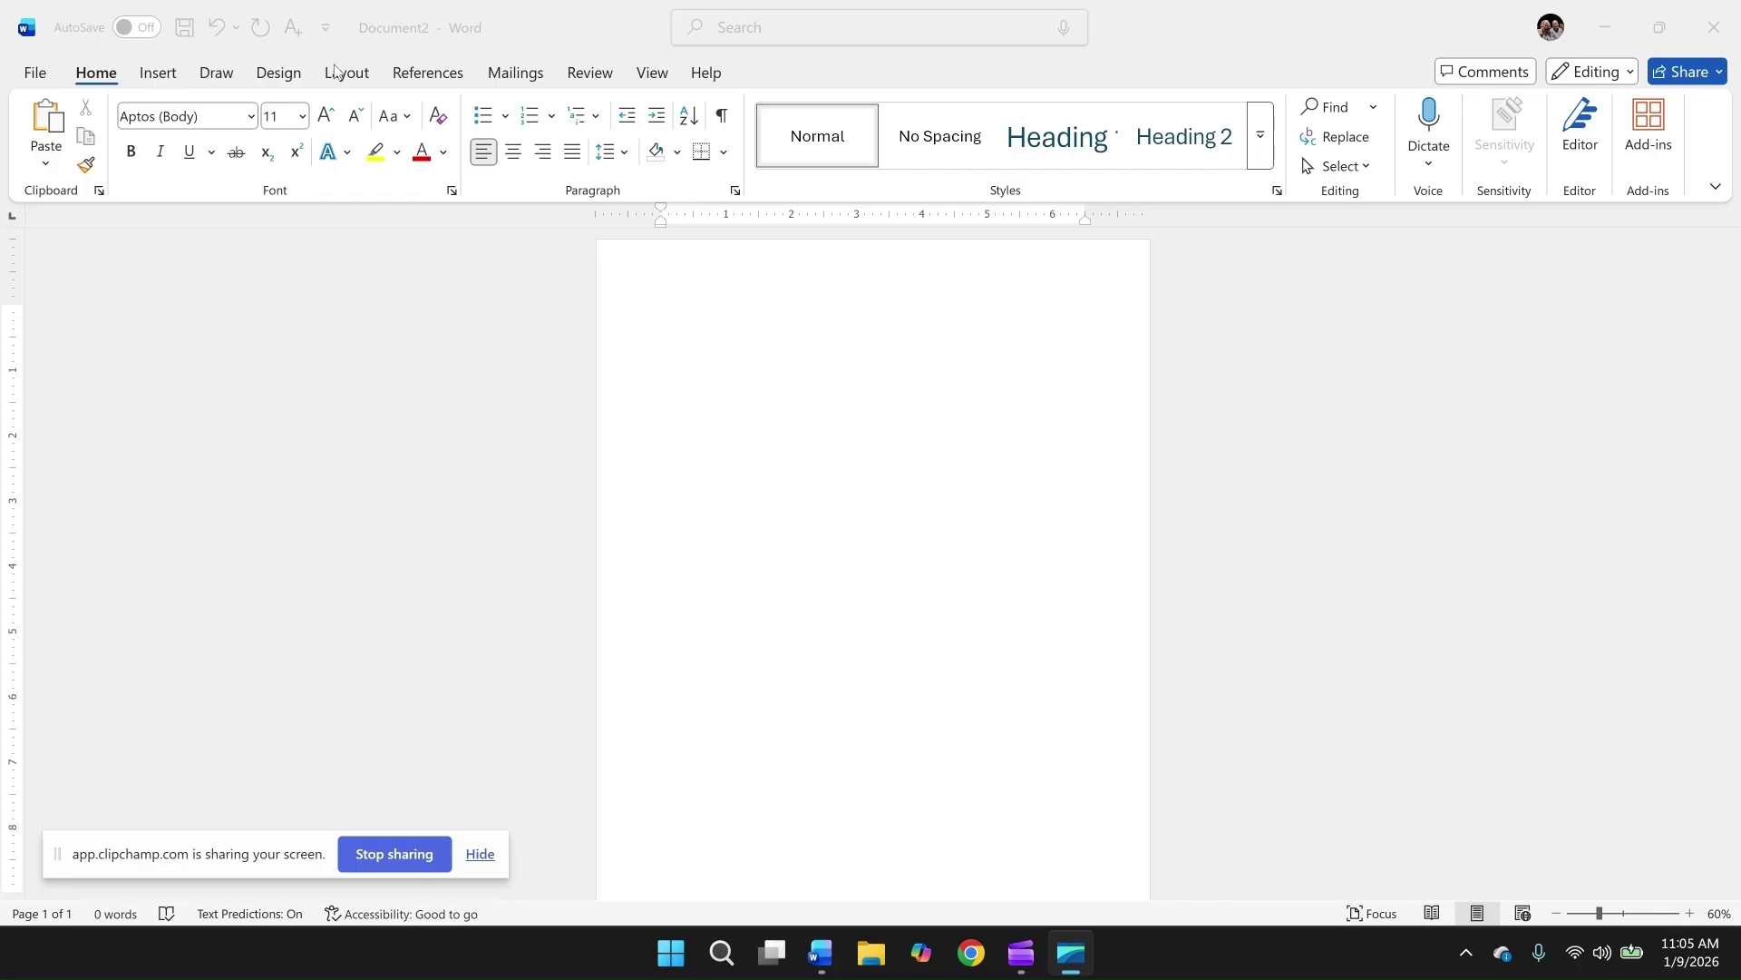
Step: Change the new document's page orientation to Landscape
{"action": "left_click", "coordinate": [339, 73]}
{"action": "left_click", "coordinate": [344, 75]}
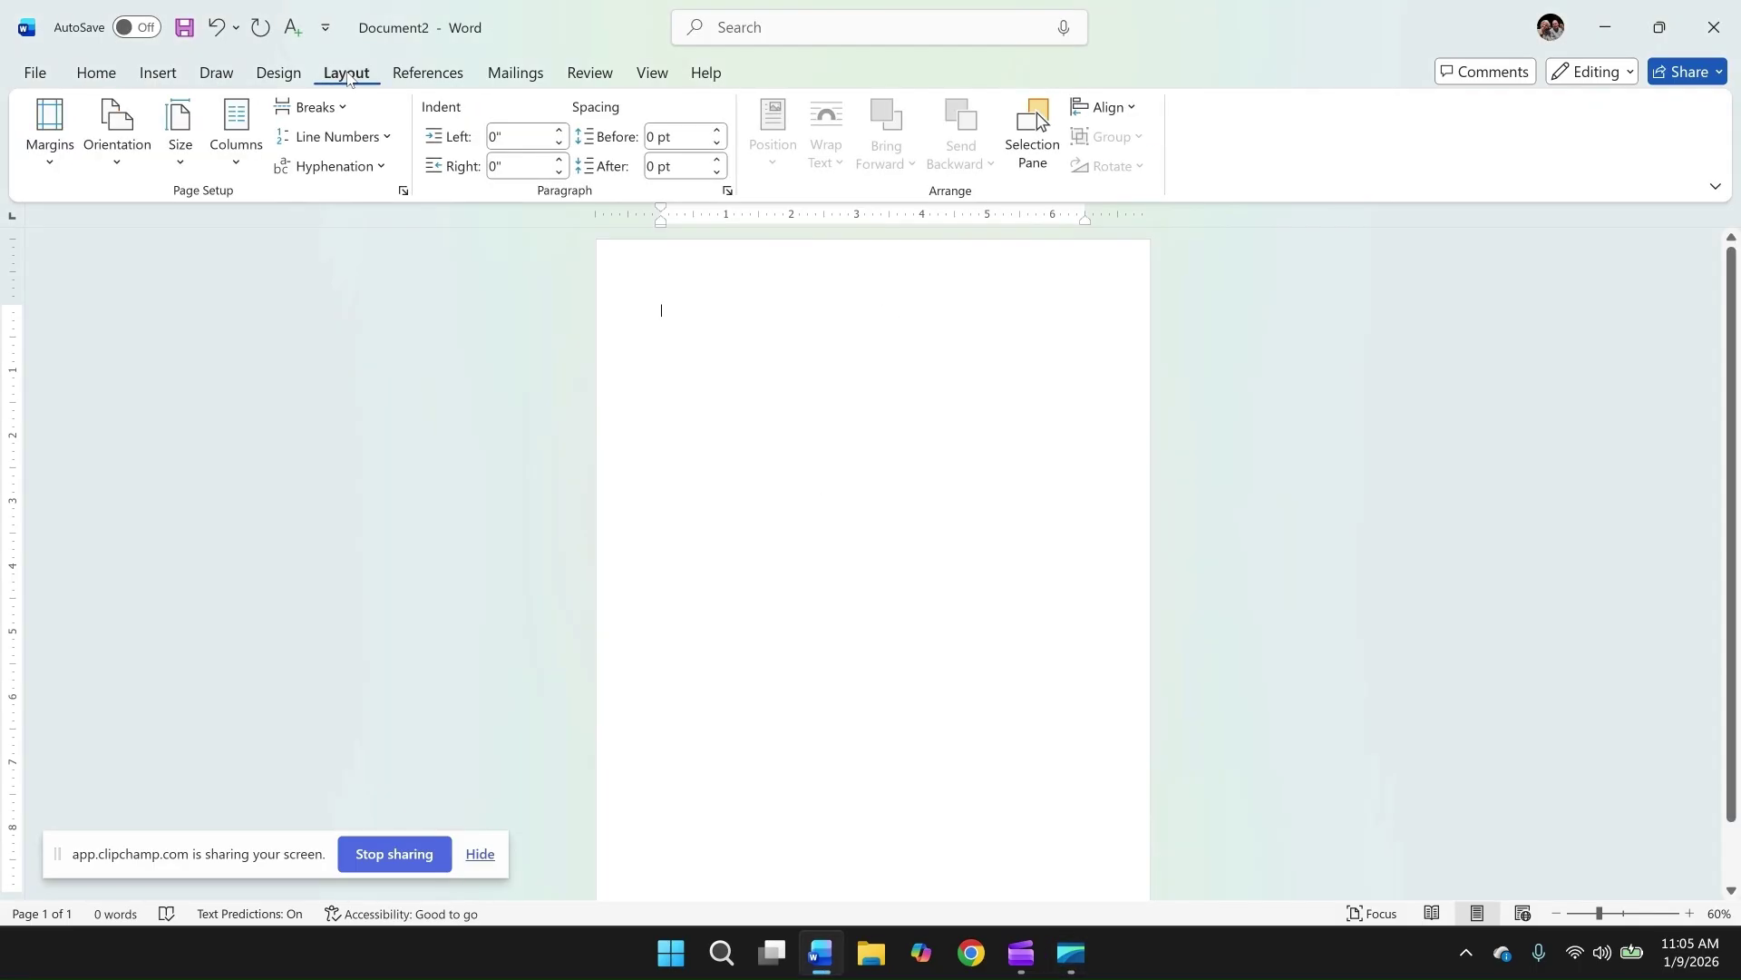
{"action": "left_click", "coordinate": [122, 171]}
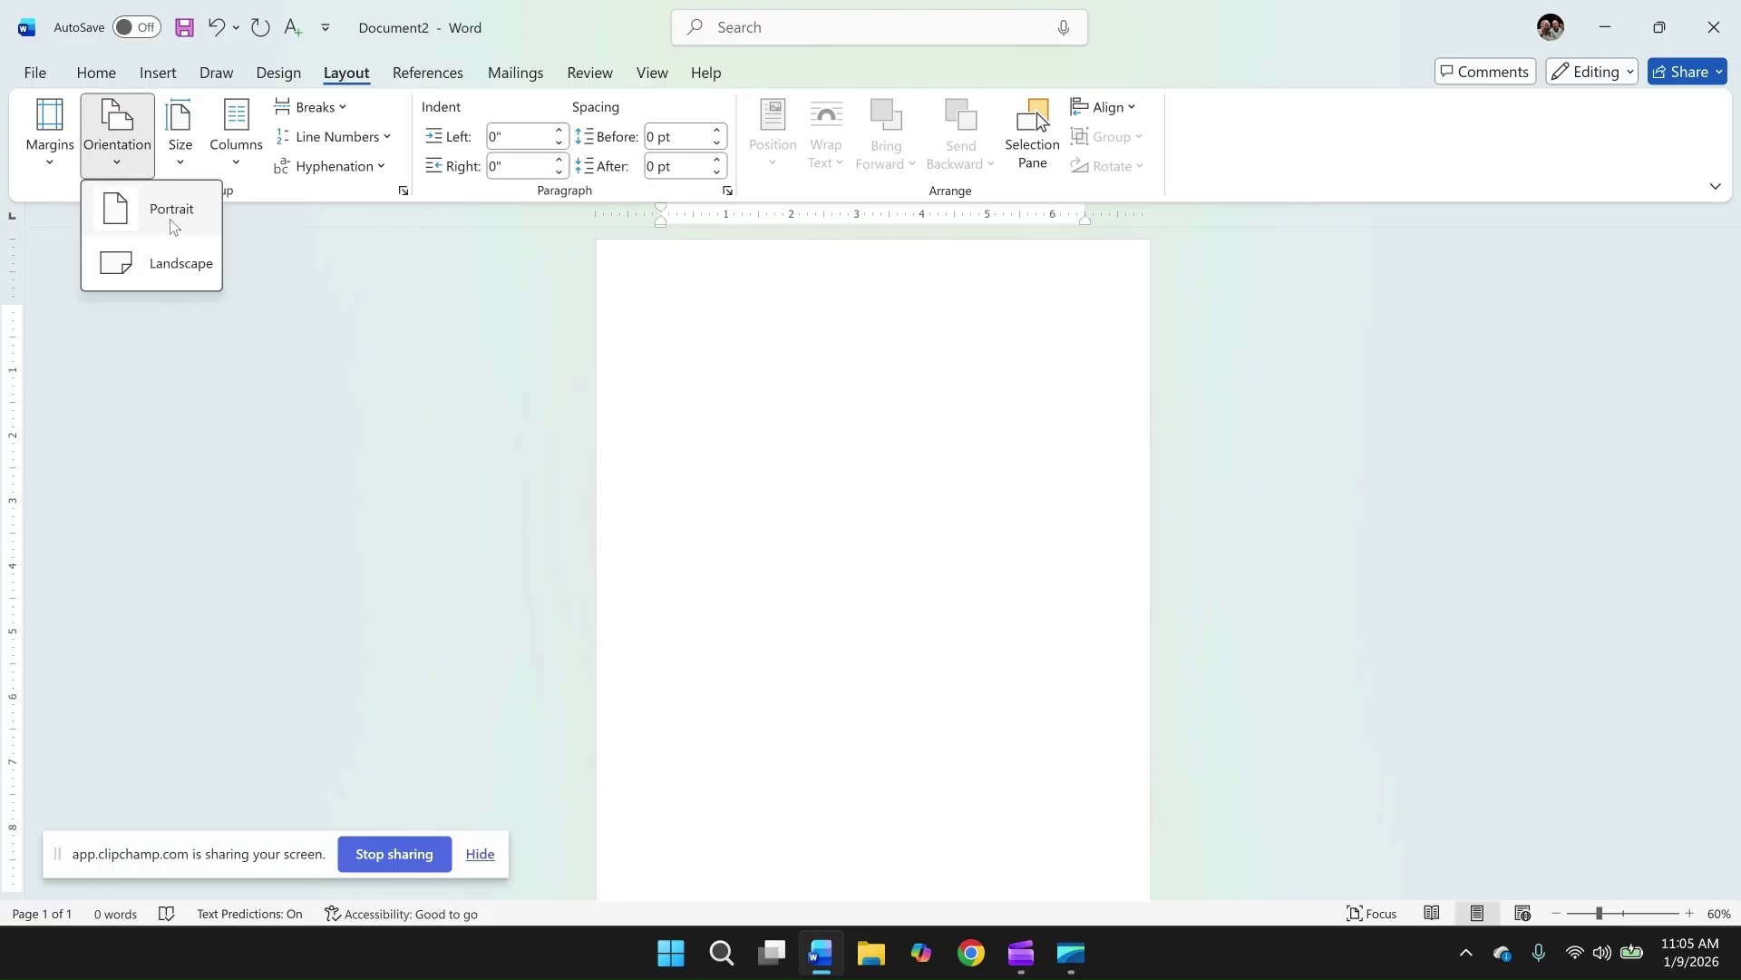
{"action": "left_click", "coordinate": [172, 265]}
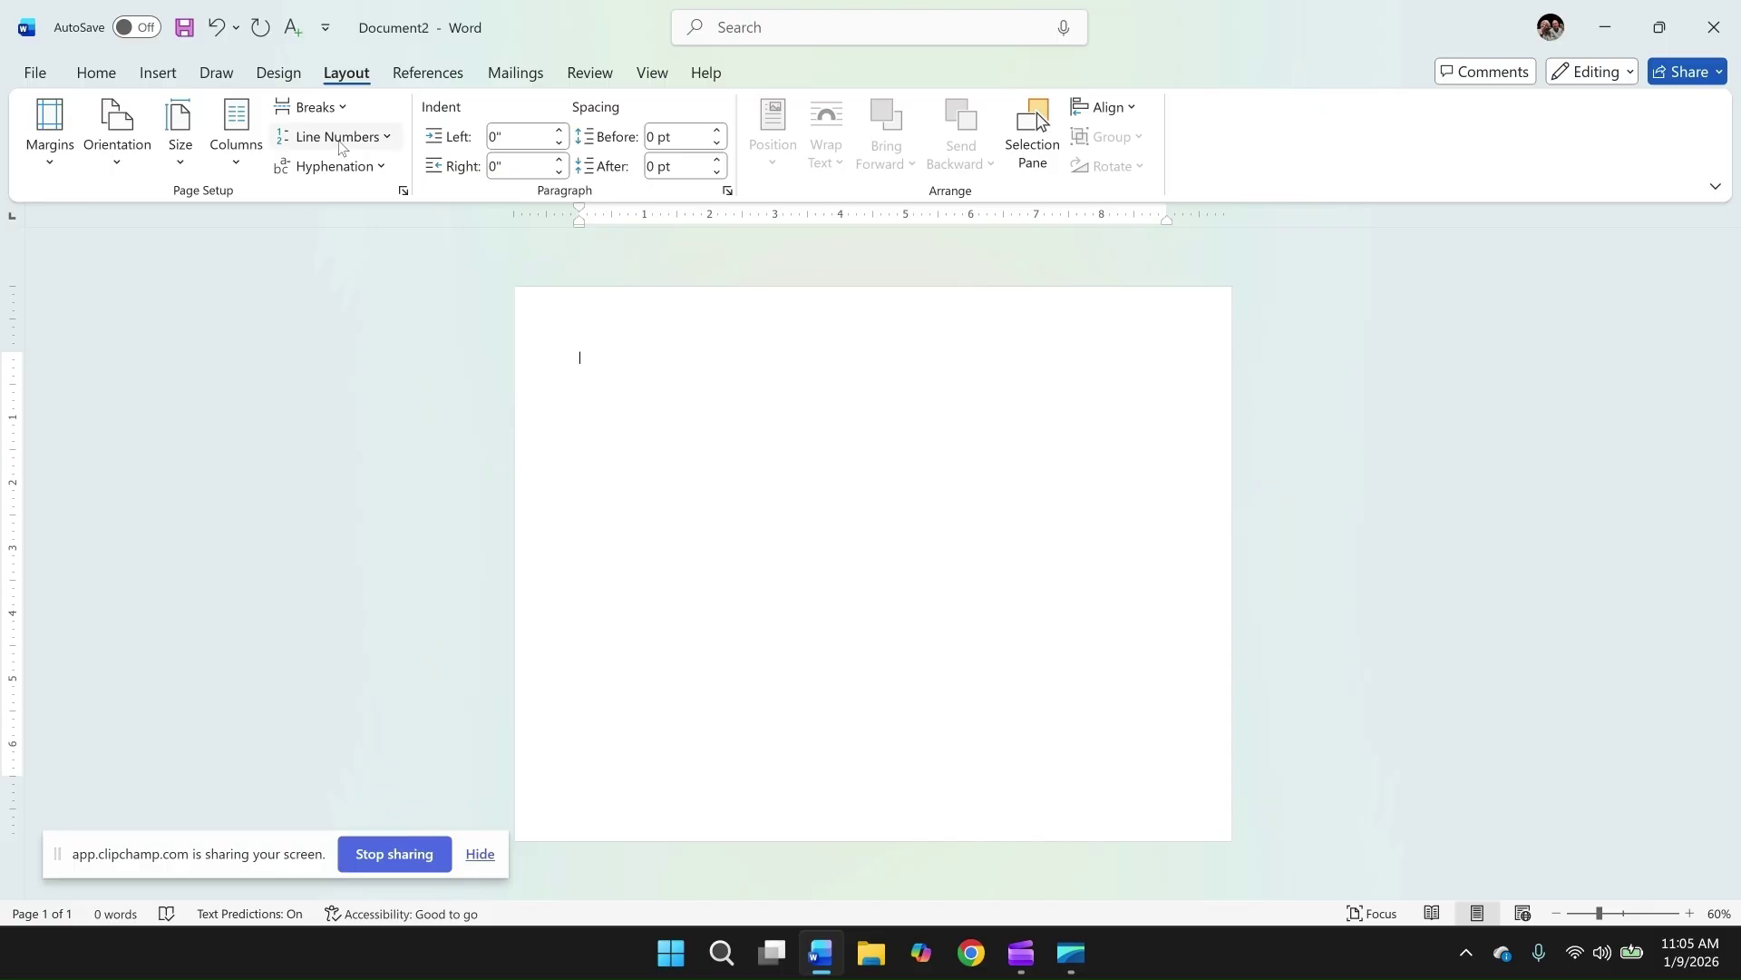
Step: Draw a rectangle about 9.47" wide and 6.8" high covering most of the landscape page
{"action": "left_click", "coordinate": [154, 78]}
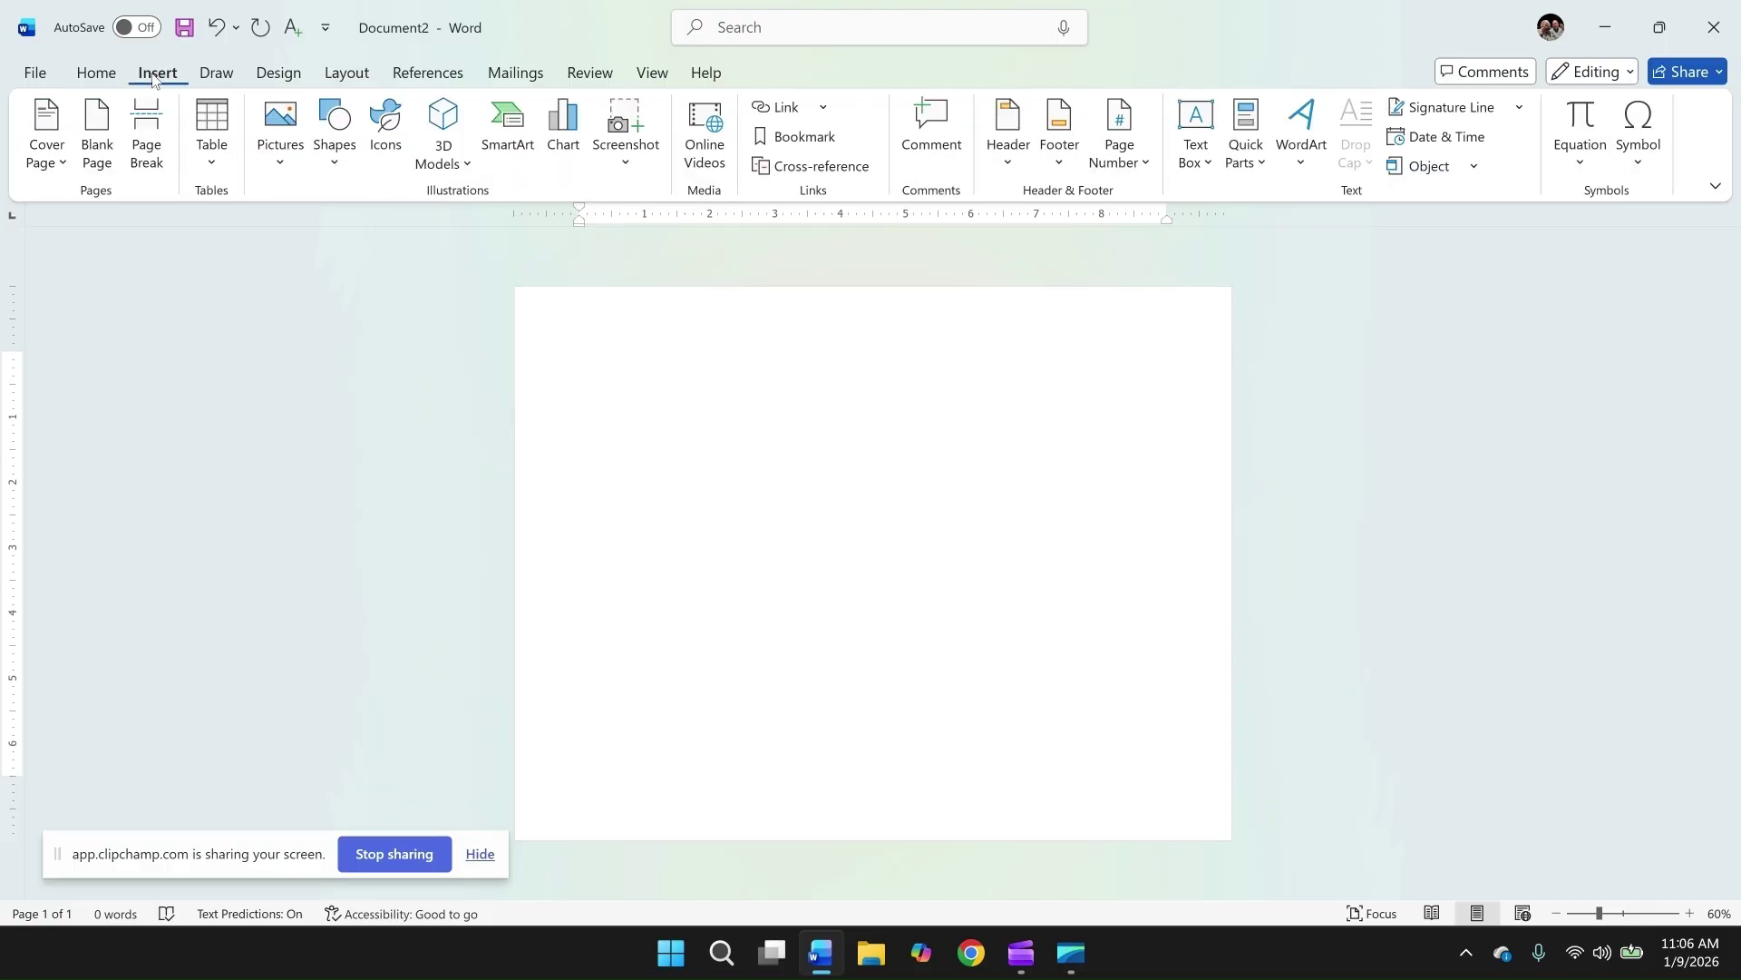
{"action": "left_click", "coordinate": [334, 162]}
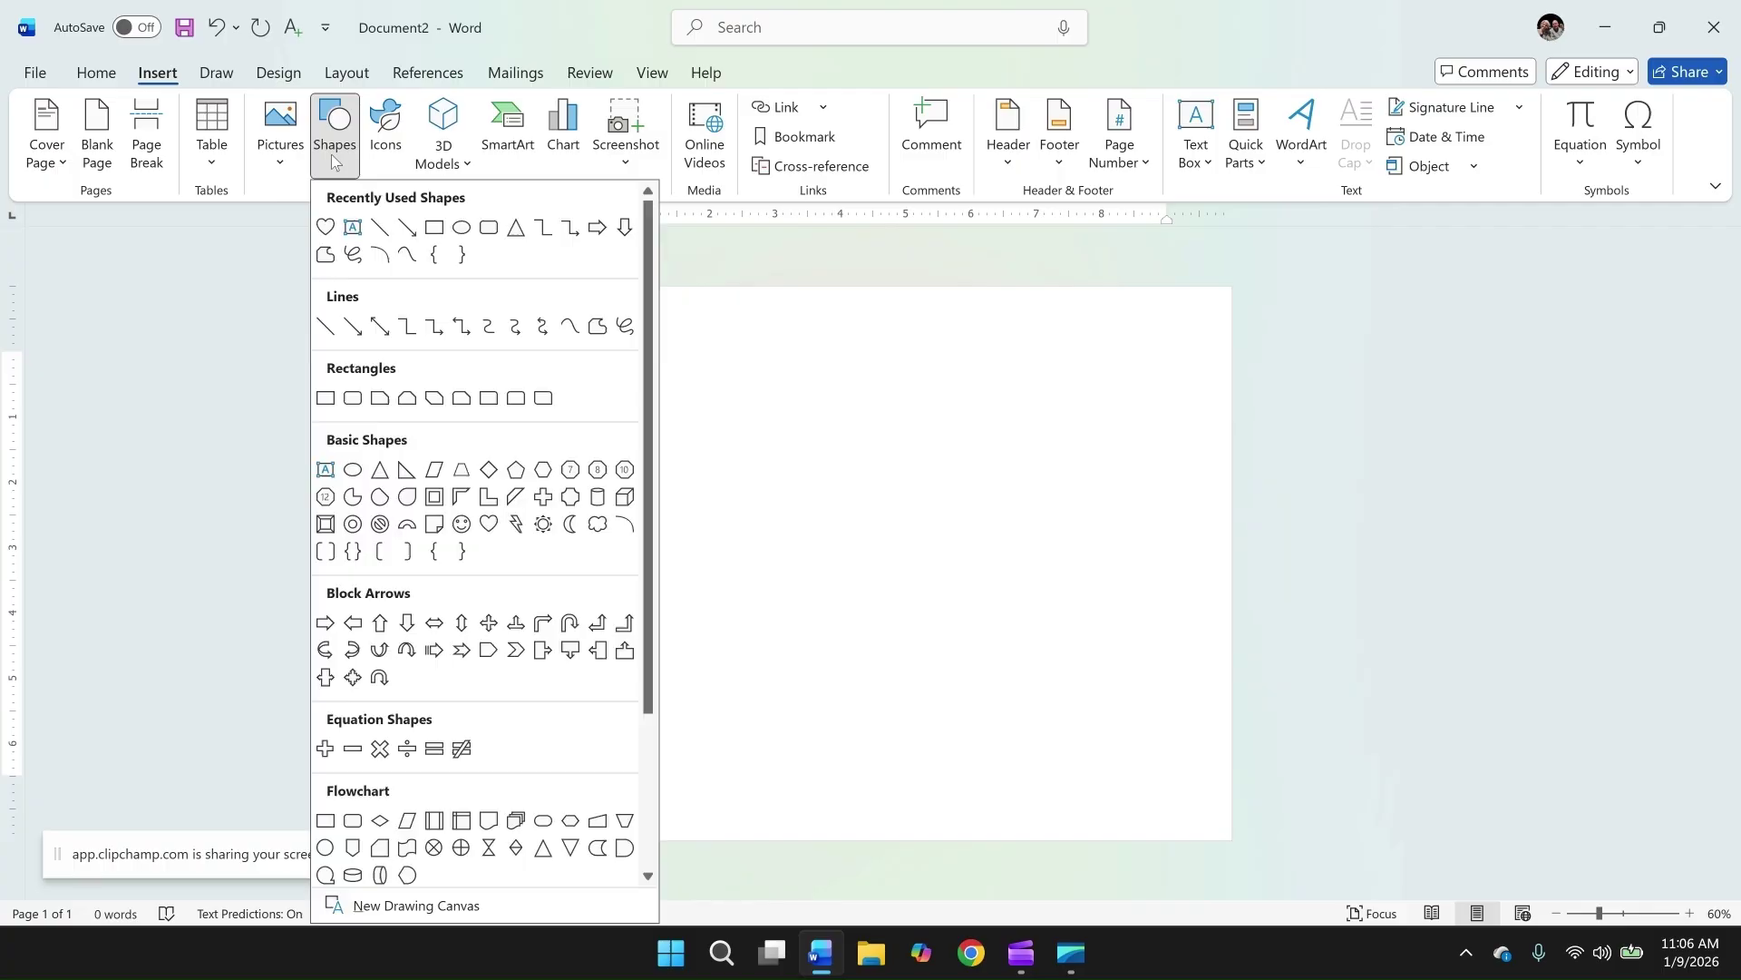
{"action": "left_click", "coordinate": [326, 398]}
{"action": "mouse_move", "coordinate": [570, 346]}
{"action": "left_mouse_down"}
{"action": "mouse_move", "coordinate": [995, 498]}
{"action": "mouse_move", "coordinate": [1189, 649]}
{"action": "mouse_move", "coordinate": [1187, 791]}
{"action": "left_mouse_up"}
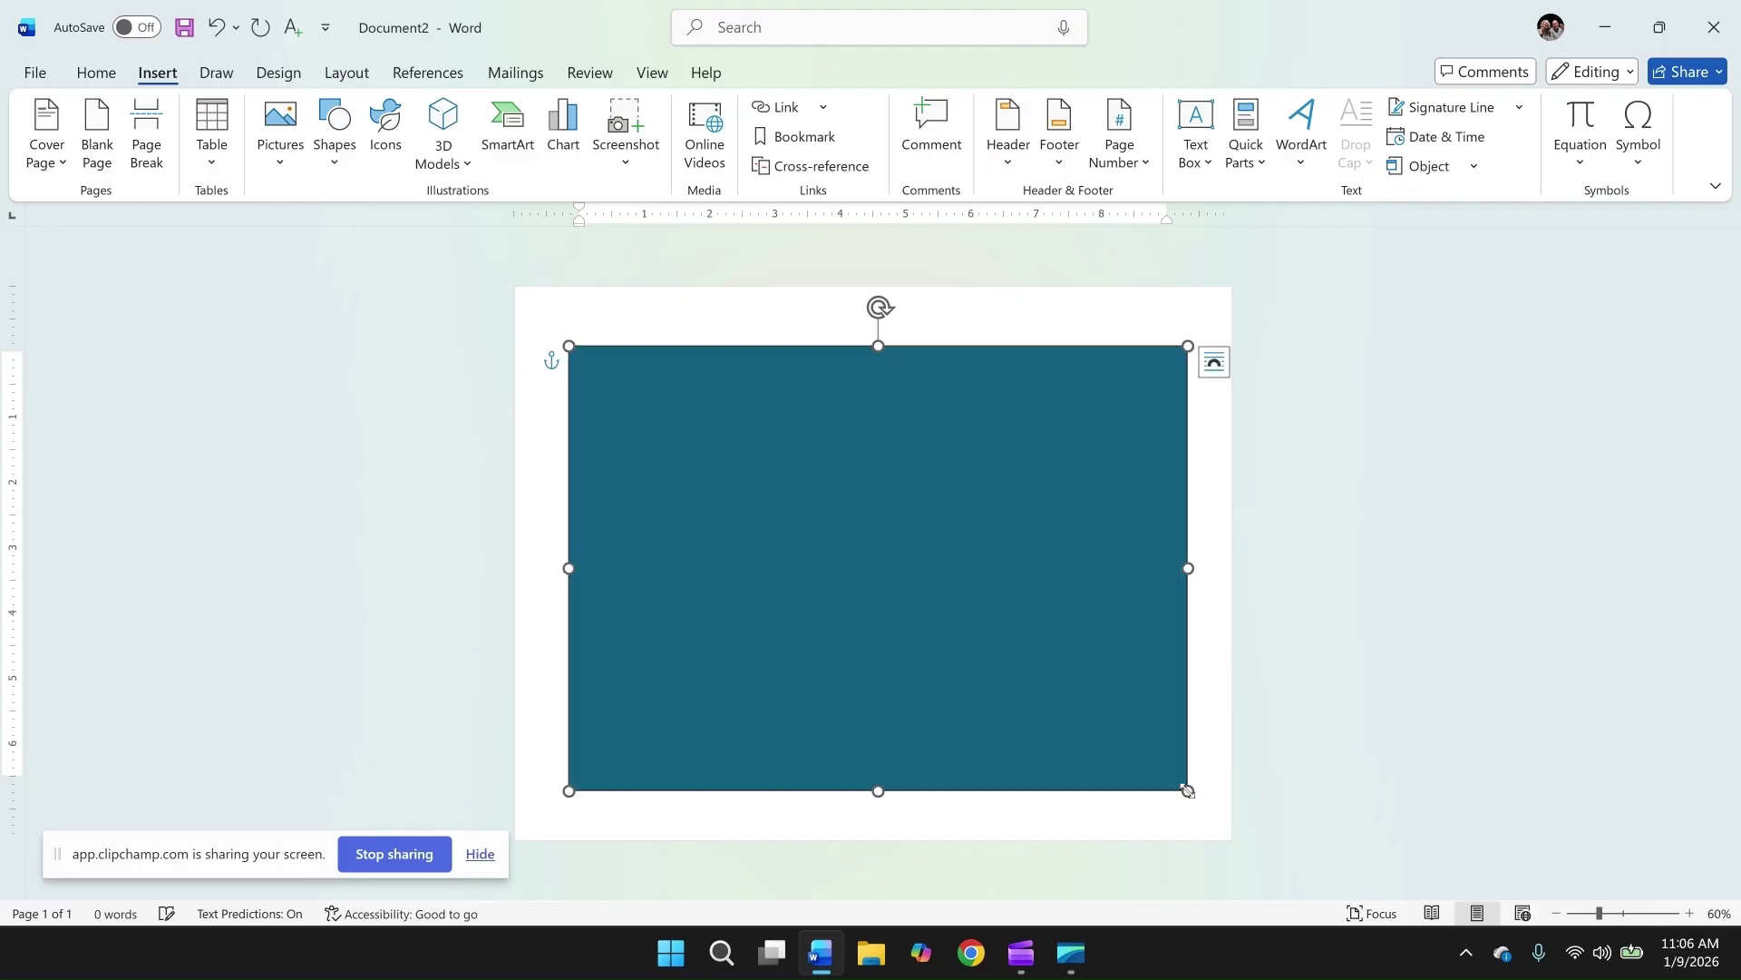
Step: Format the rectangle with the dark vertical stripe pattern fill and no outline, and deselect it
{"action": "right_click", "coordinate": [1049, 661]}
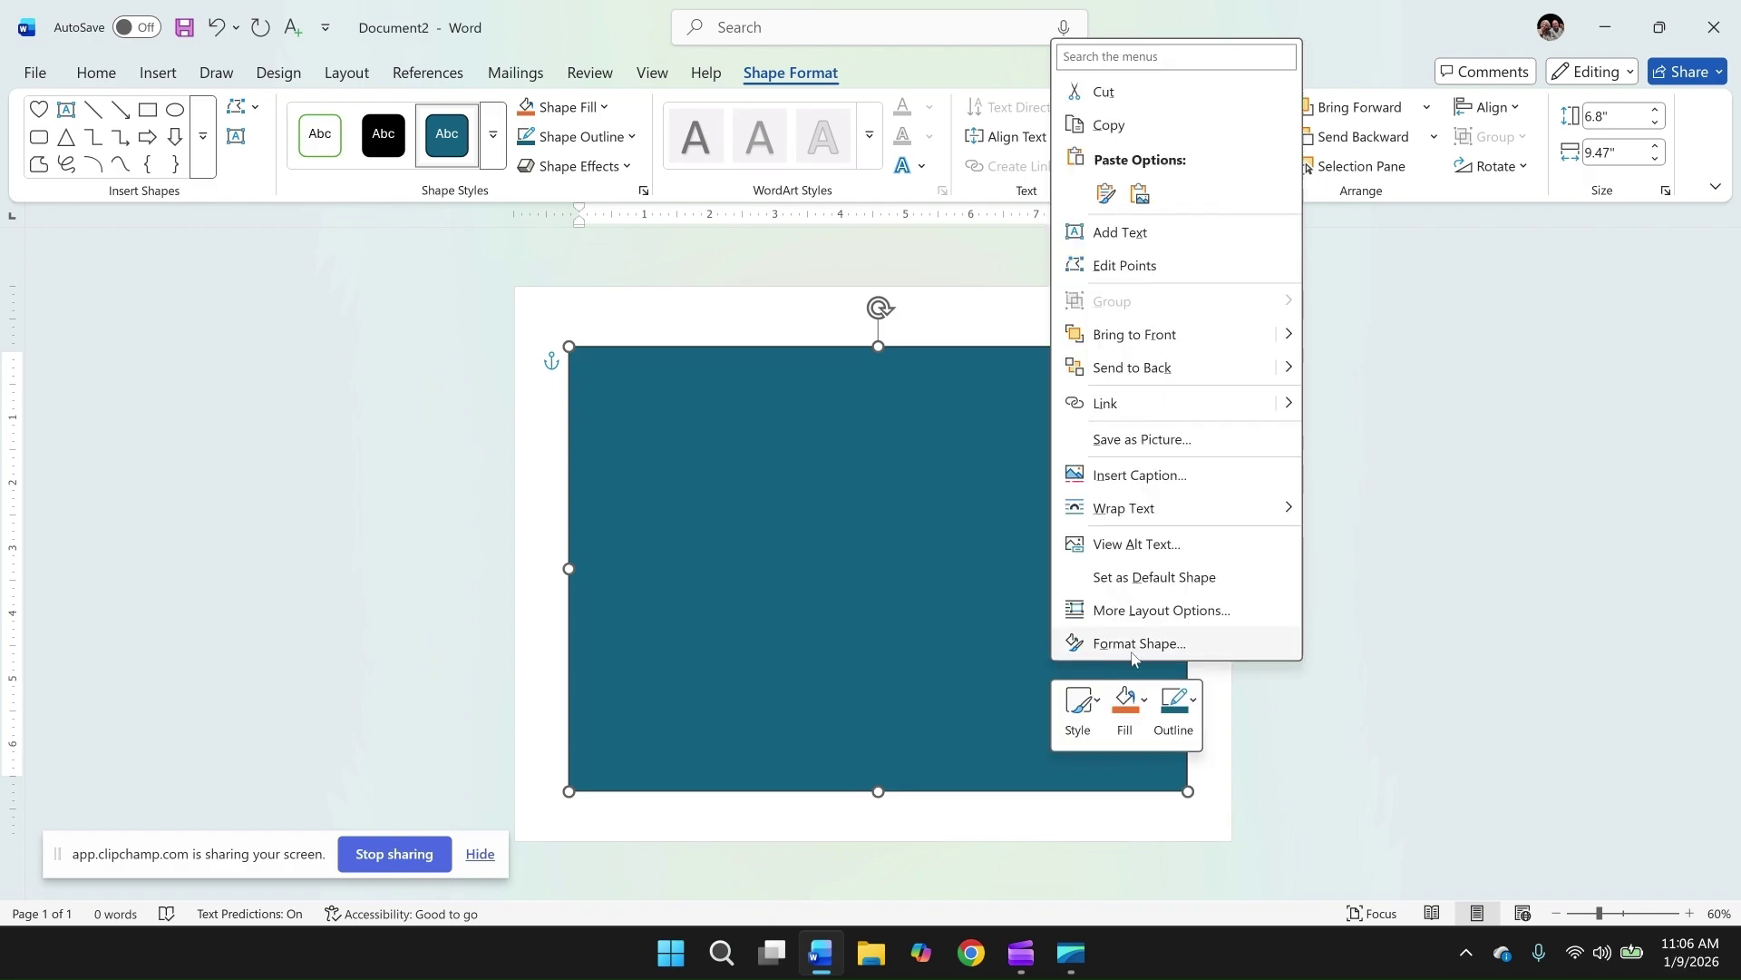
{"action": "left_click", "coordinate": [1131, 644]}
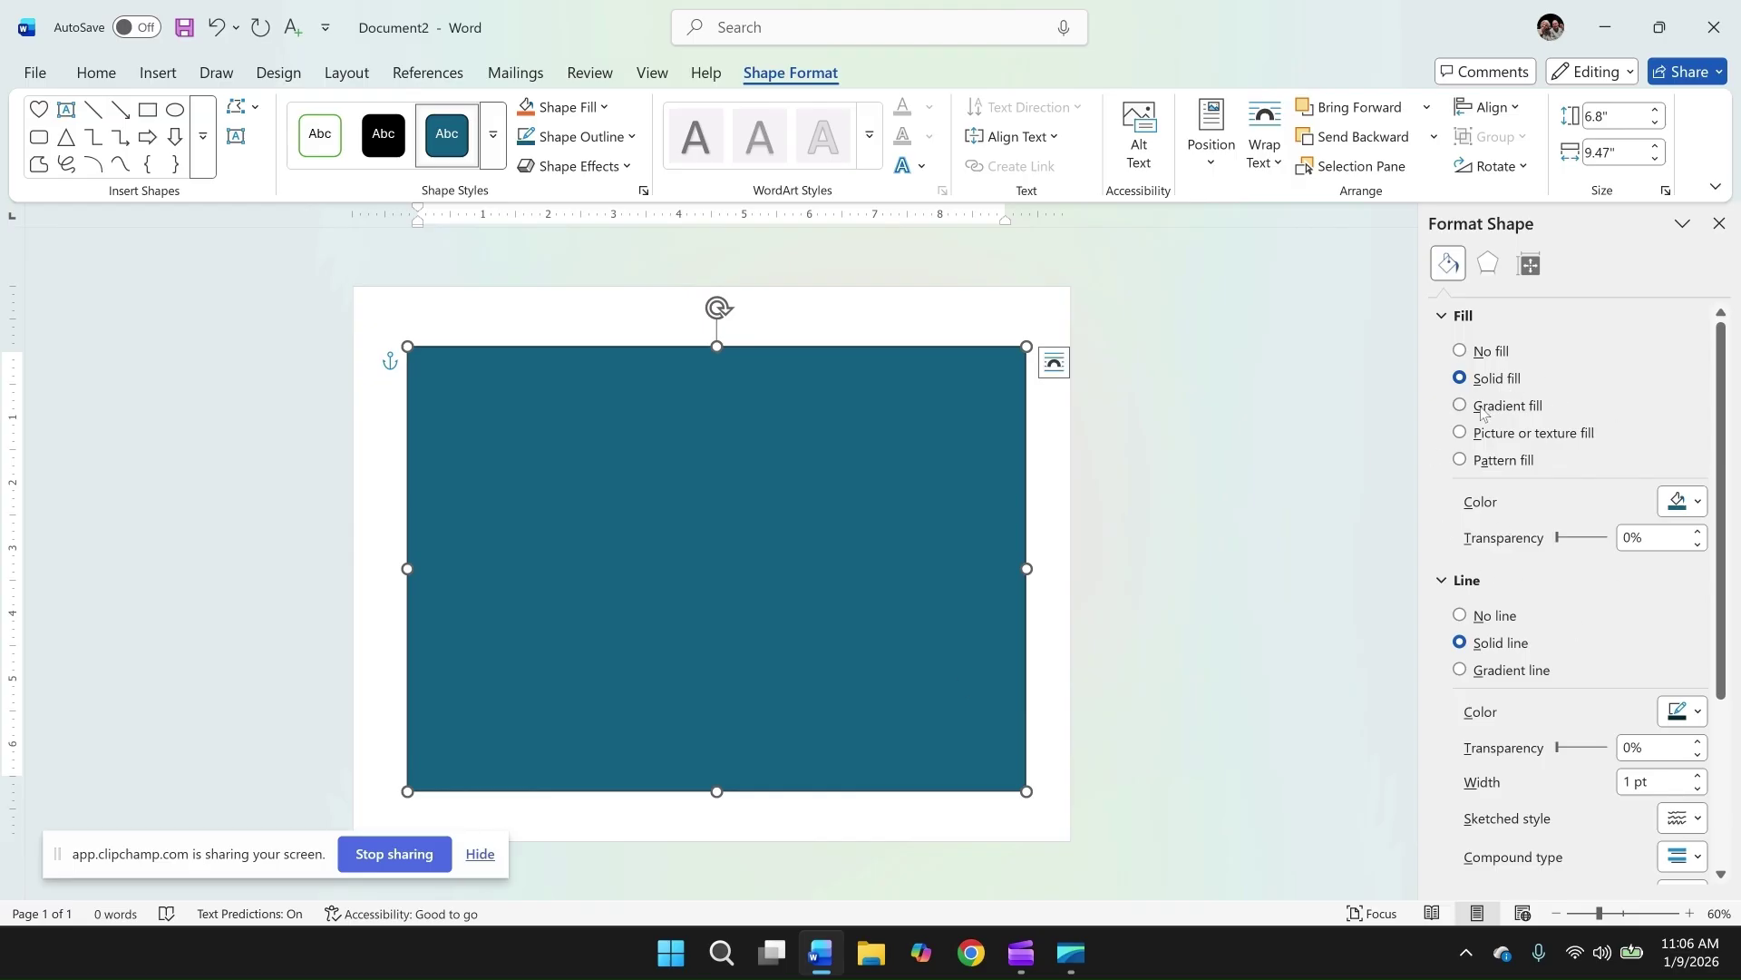
{"action": "left_click", "coordinate": [1461, 461]}
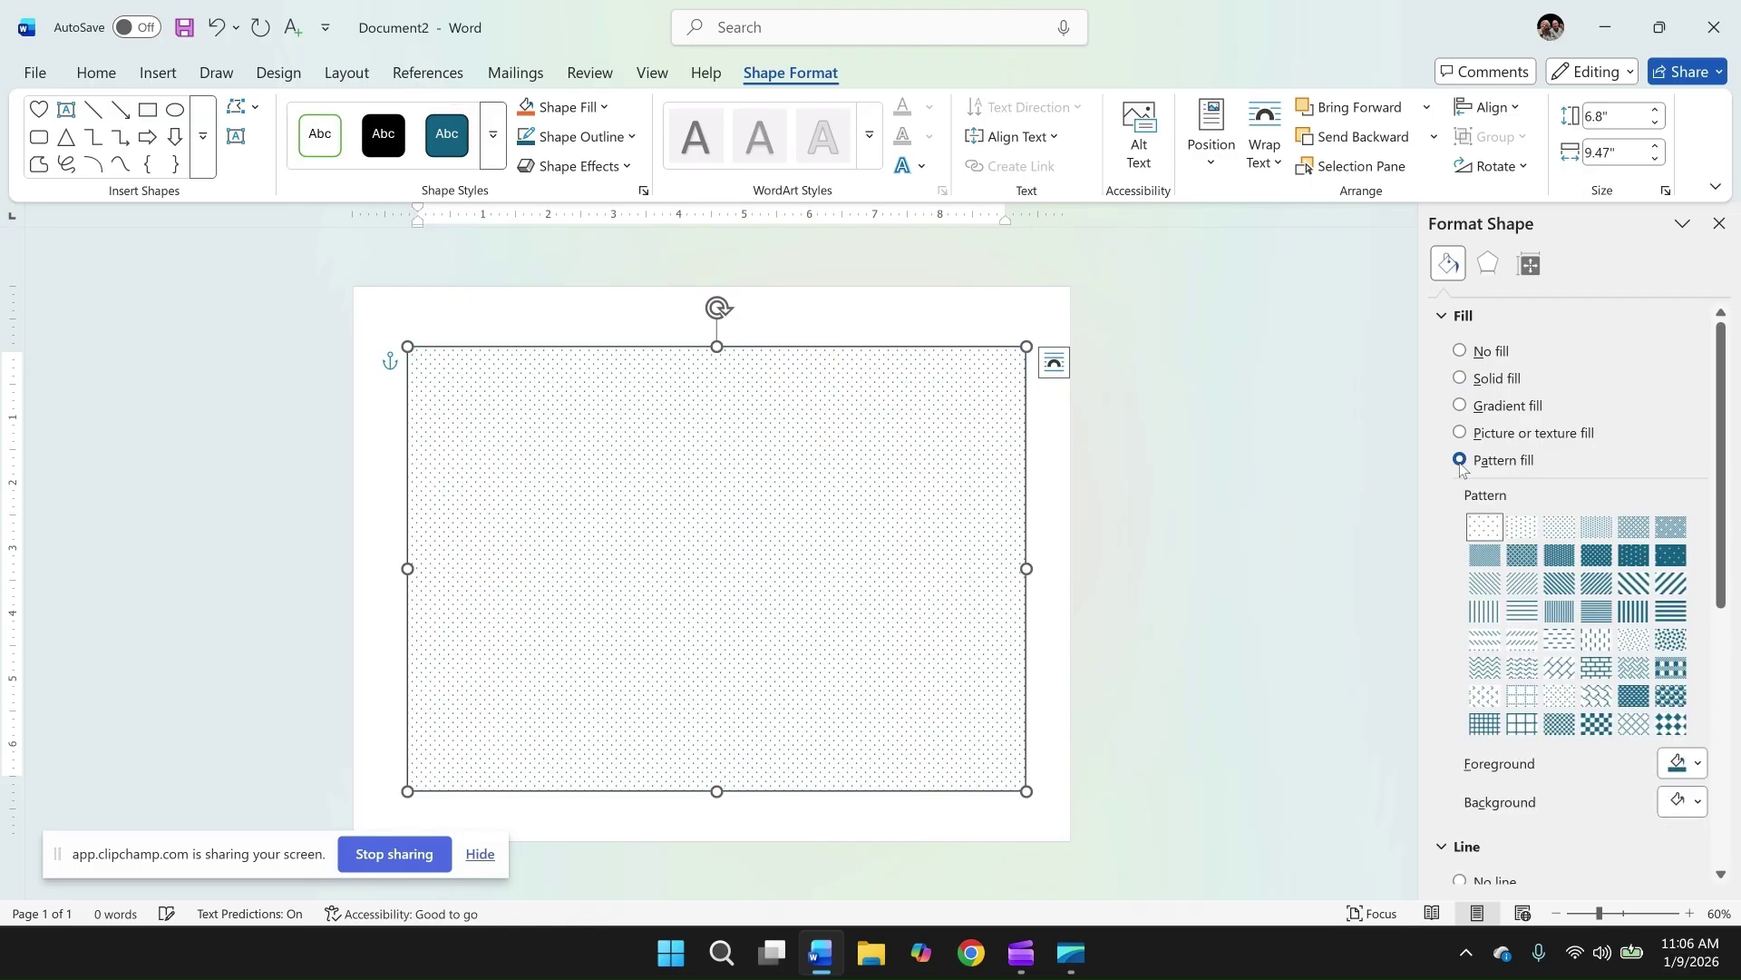
{"action": "left_click", "coordinate": [1635, 611]}
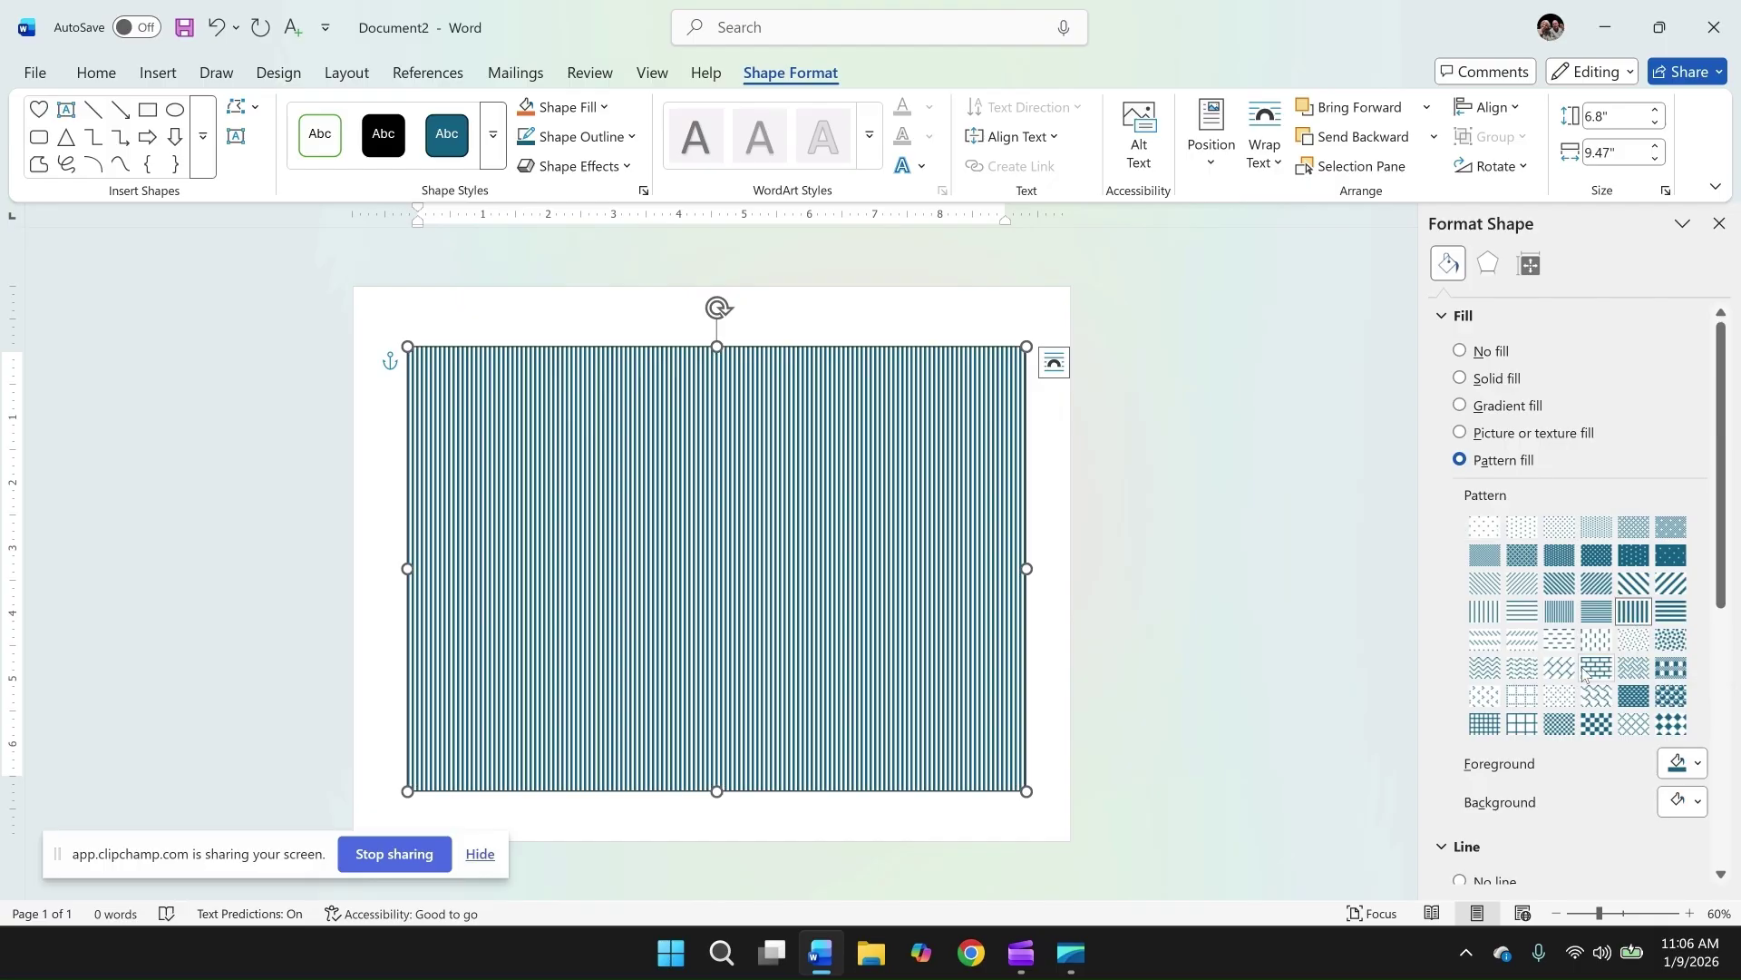
{"action": "scroll", "coordinate": [1542, 842], "scroll_direction": "down", "scroll_amount": 2}
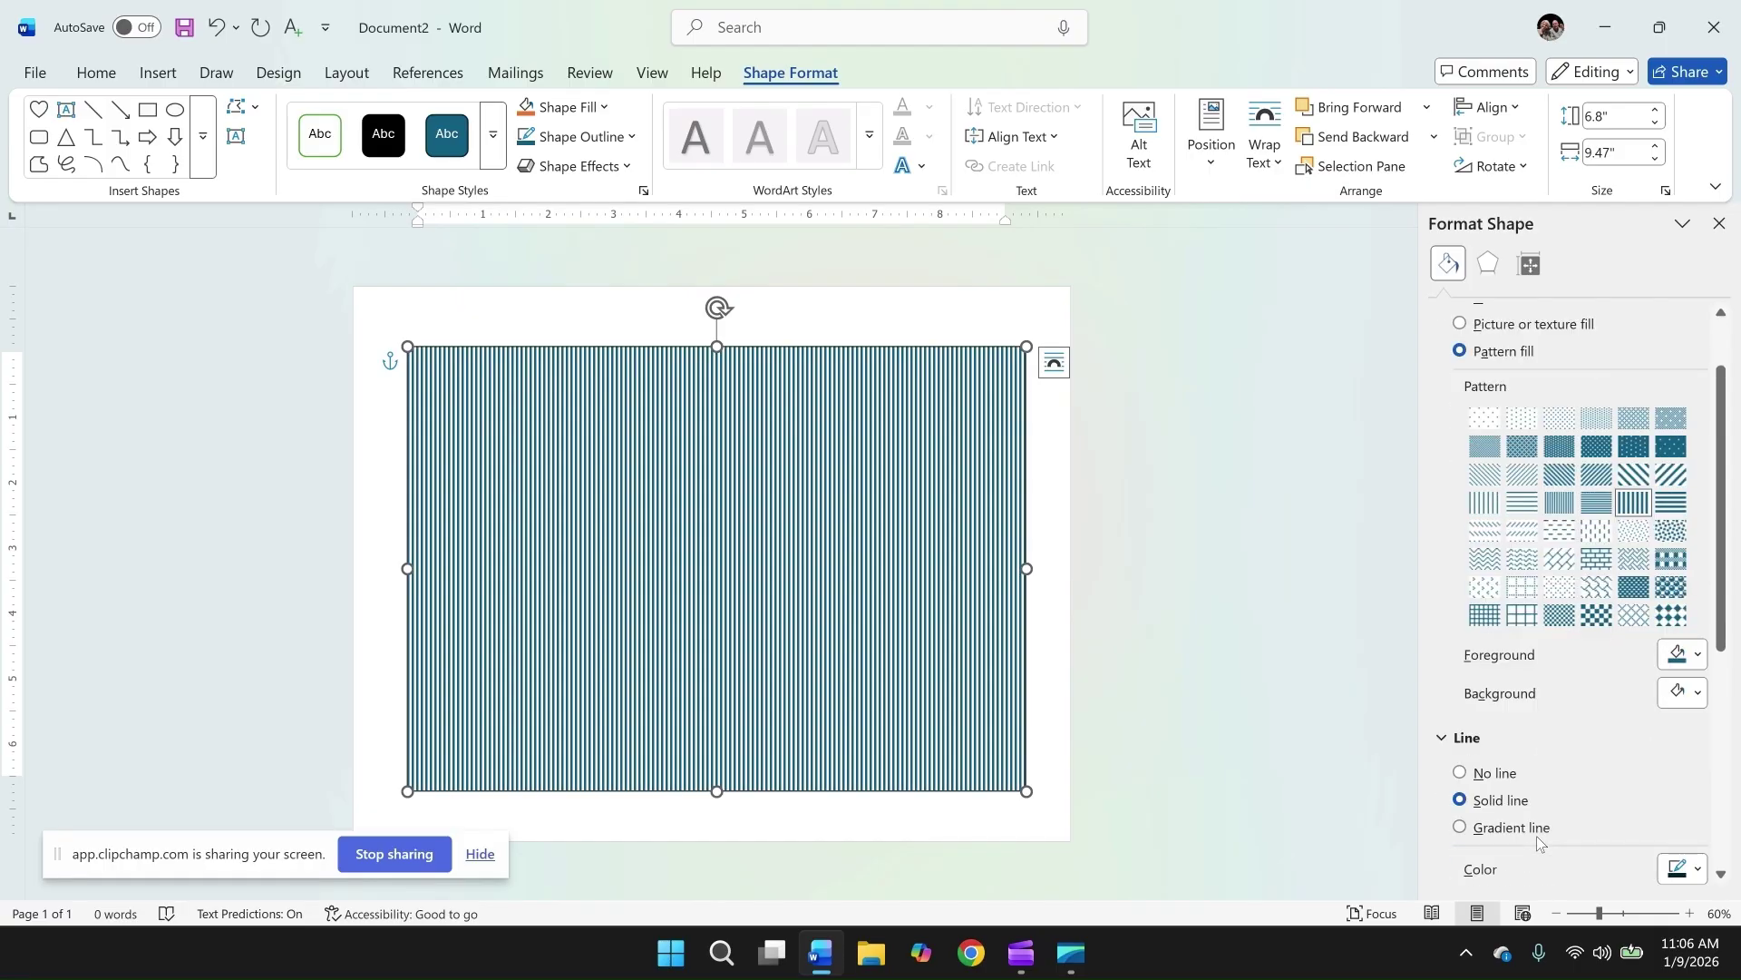
{"action": "left_click", "coordinate": [1461, 773]}
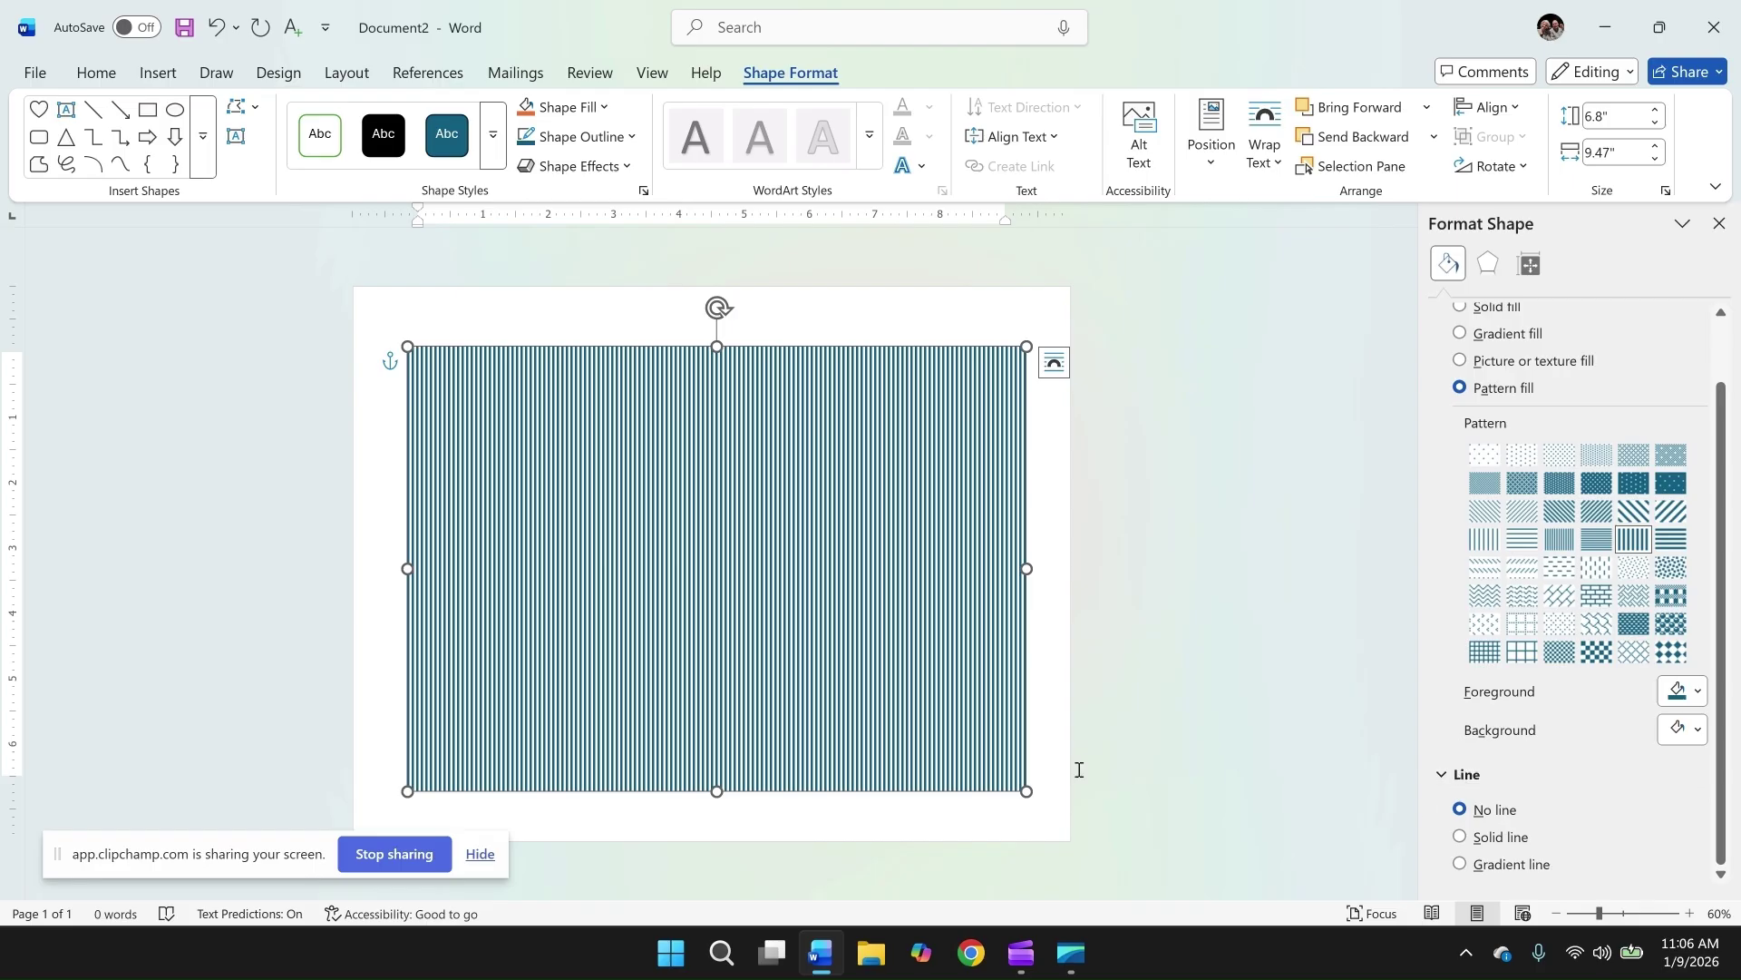
{"action": "left_click", "coordinate": [1046, 770]}
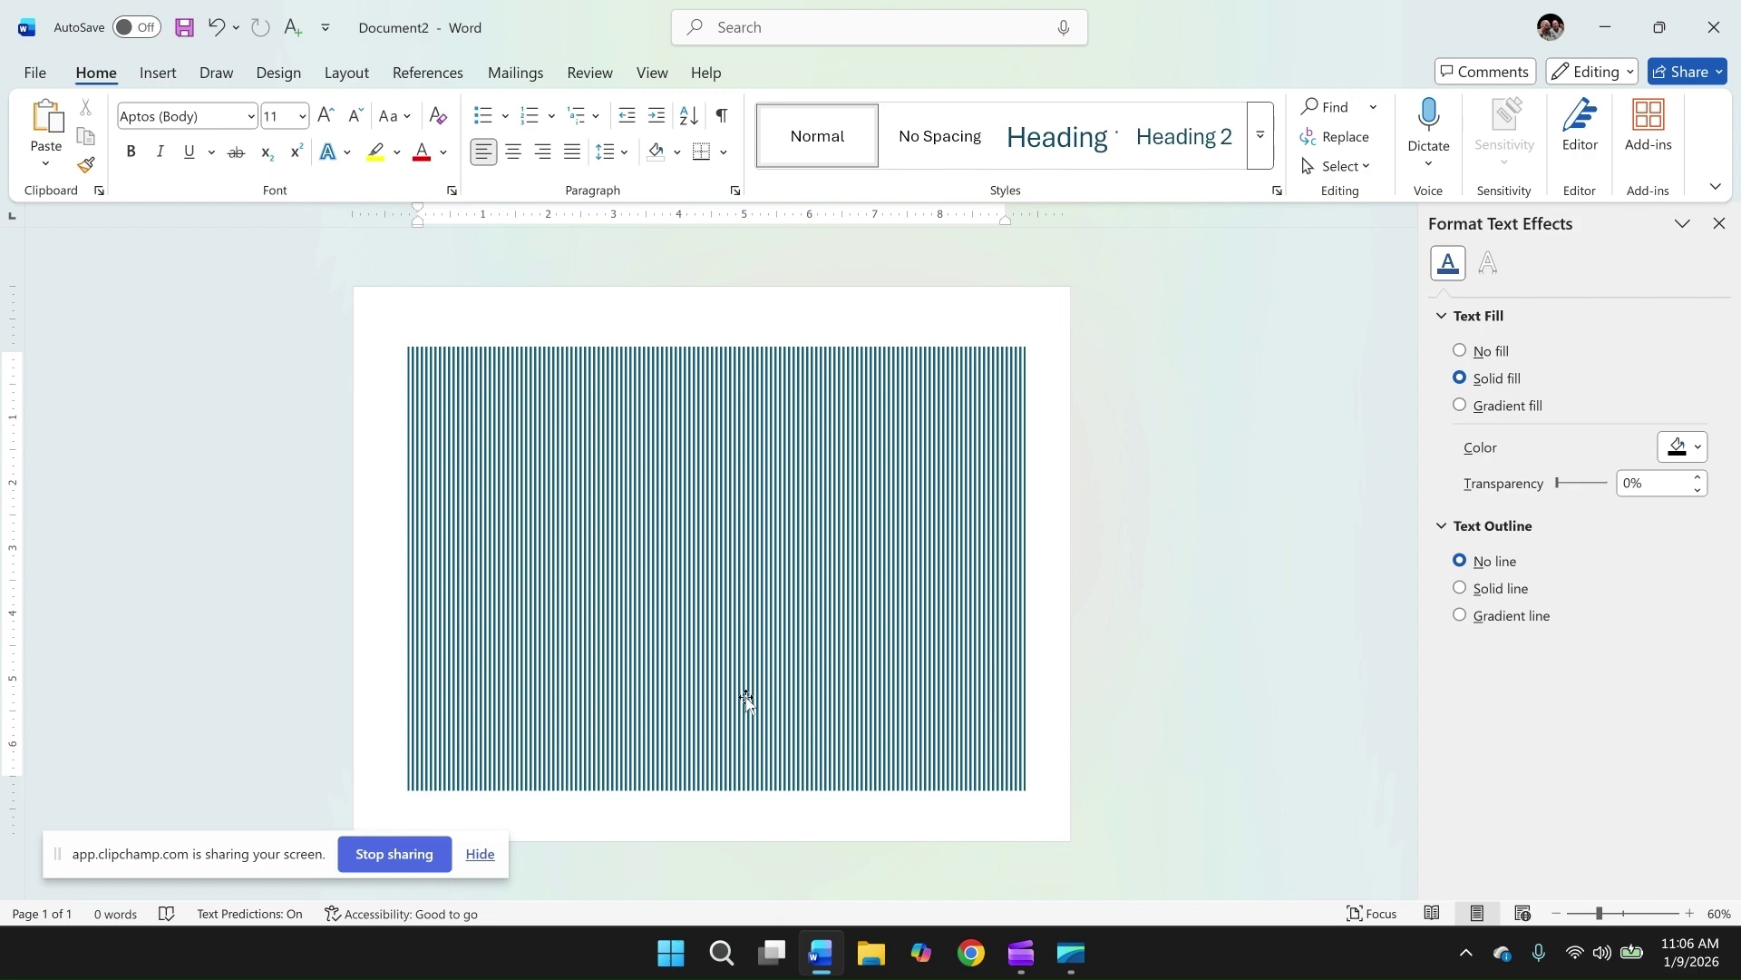
Step: Capture a rectangular snip around the whole striped rectangle with Snipping Tool, keeping the page at 55% zoom
{"action": "left_click", "coordinate": [736, 693]}
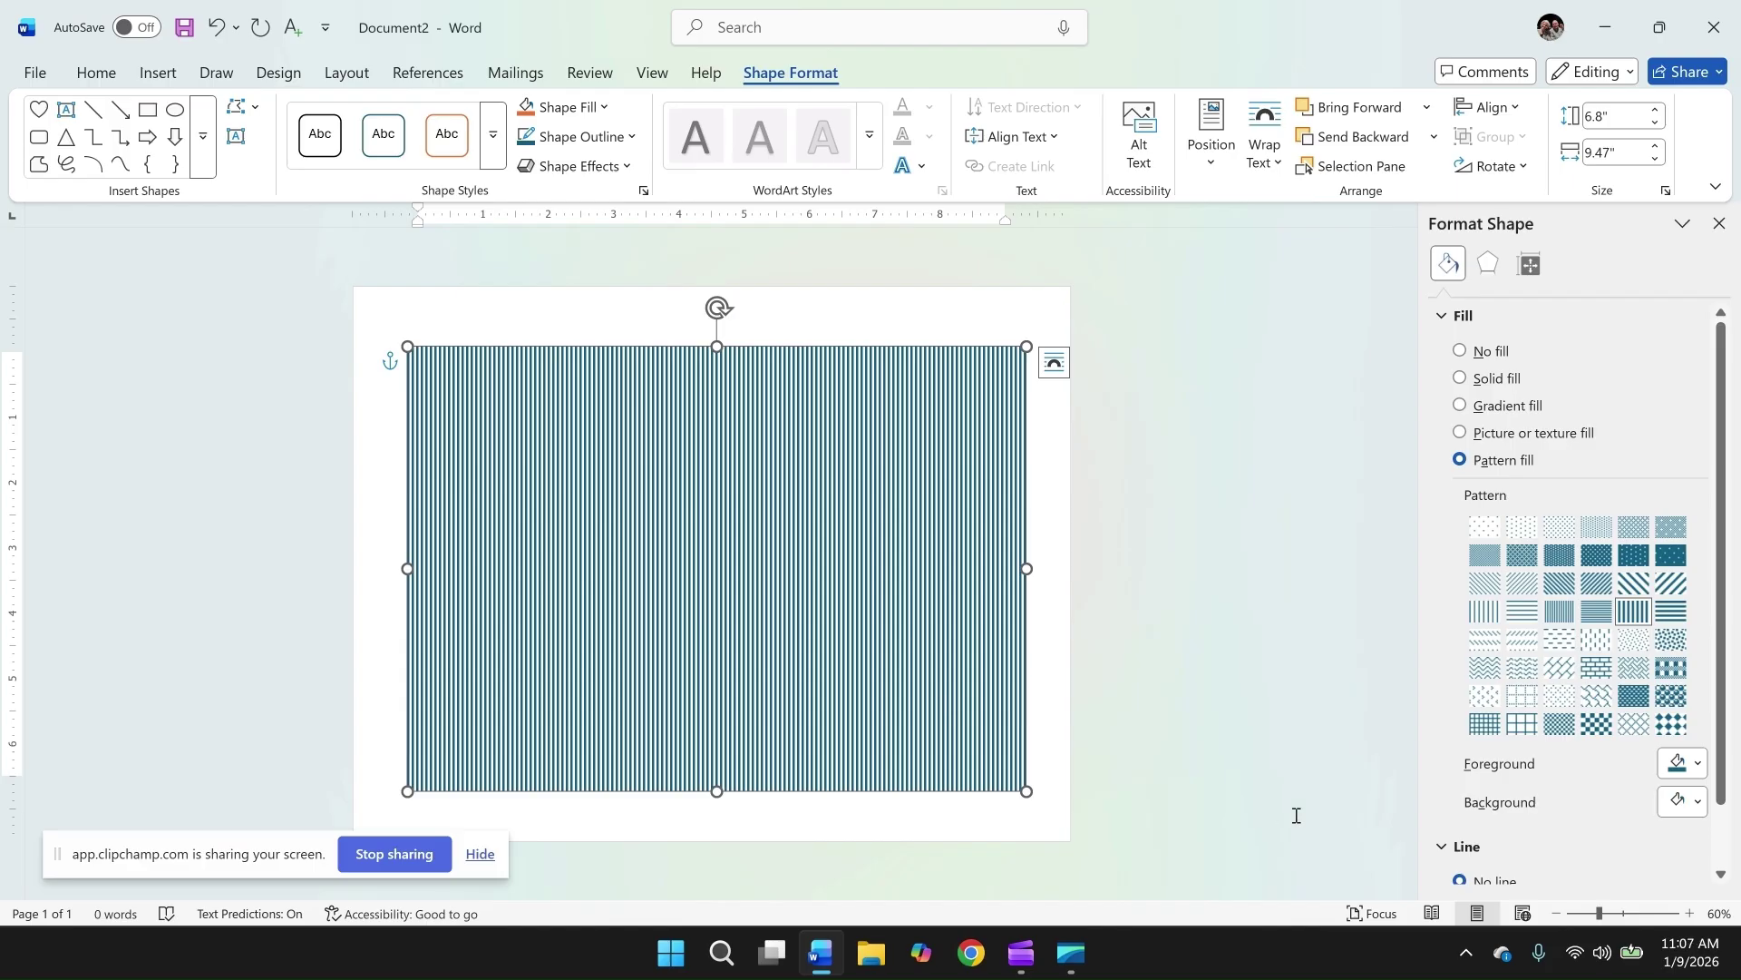
{"action": "left_click", "coordinate": [1557, 914]}
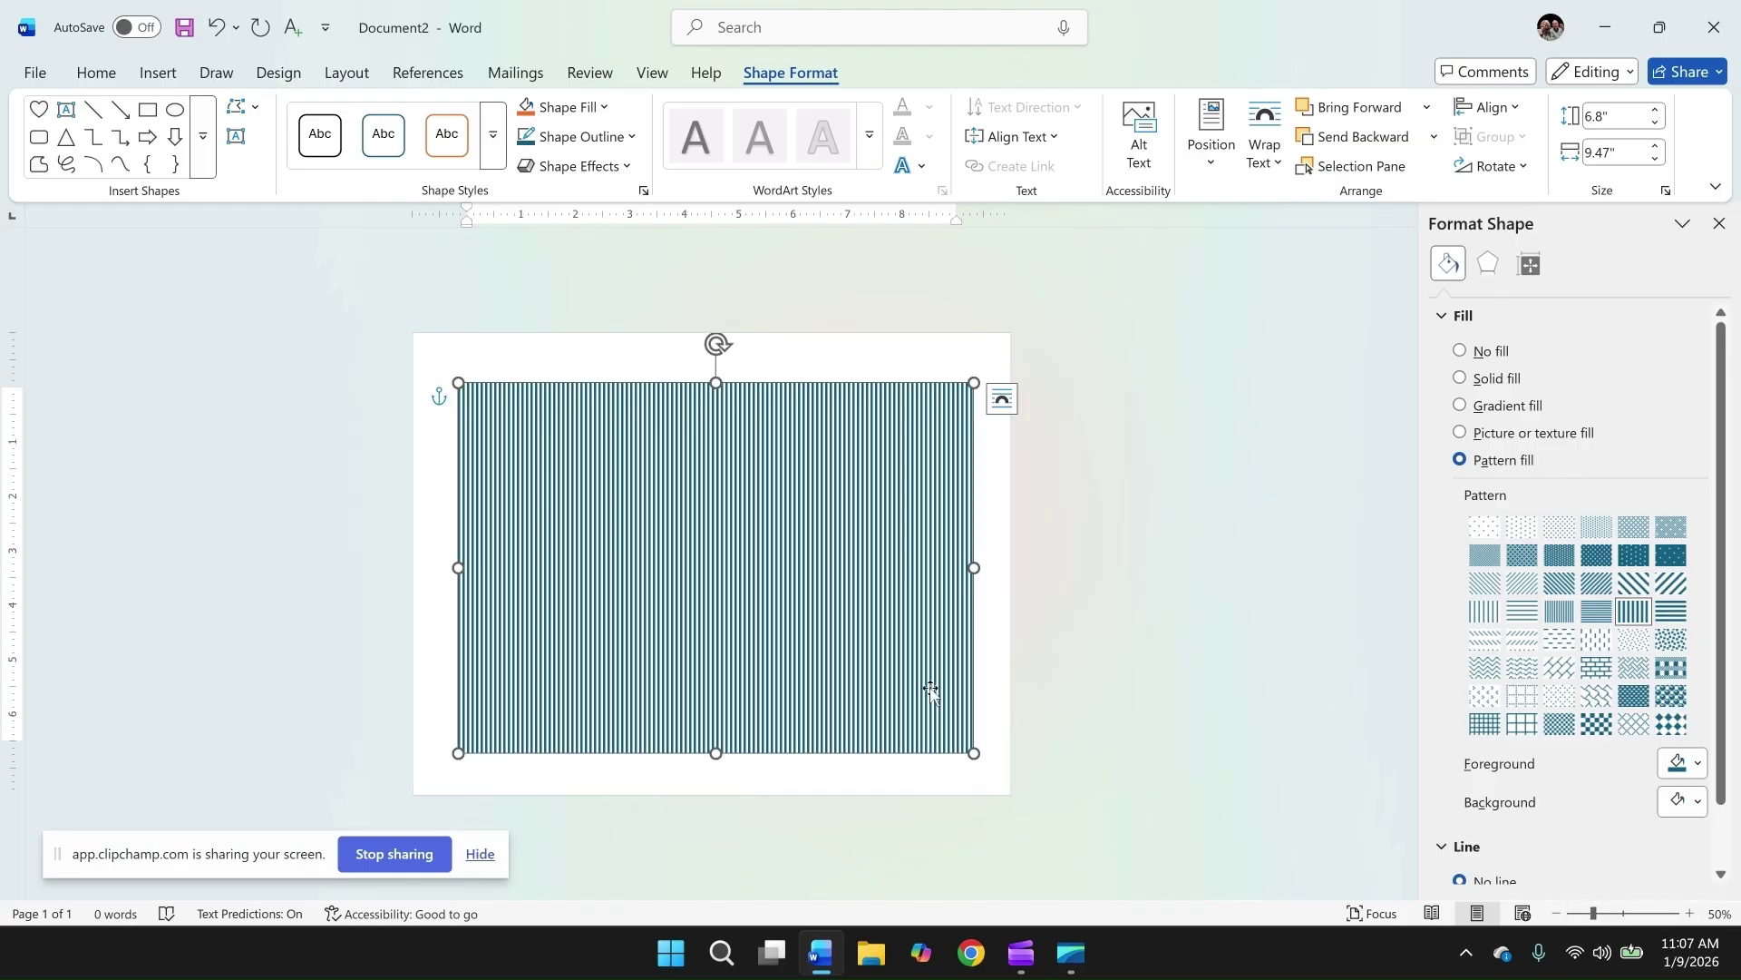
{"action": "left_click", "coordinate": [1689, 914]}
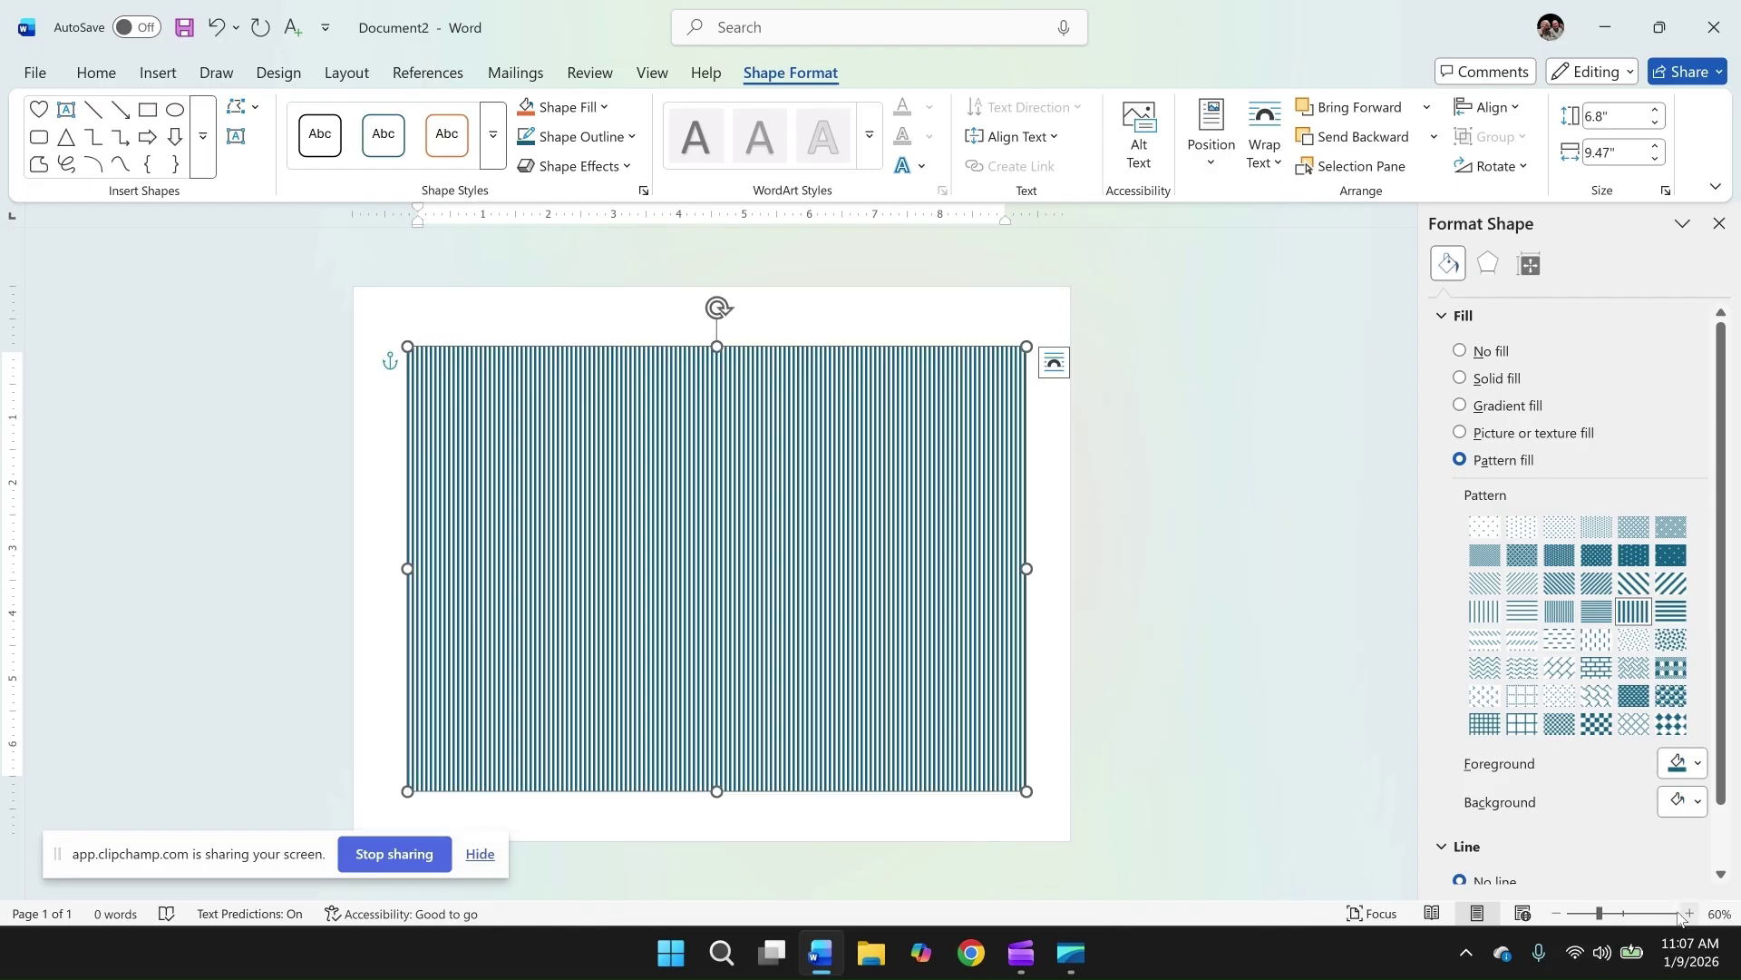
{"action": "left_click_drag", "start_coordinate": [1604, 918], "coordinate": [1601, 918]}
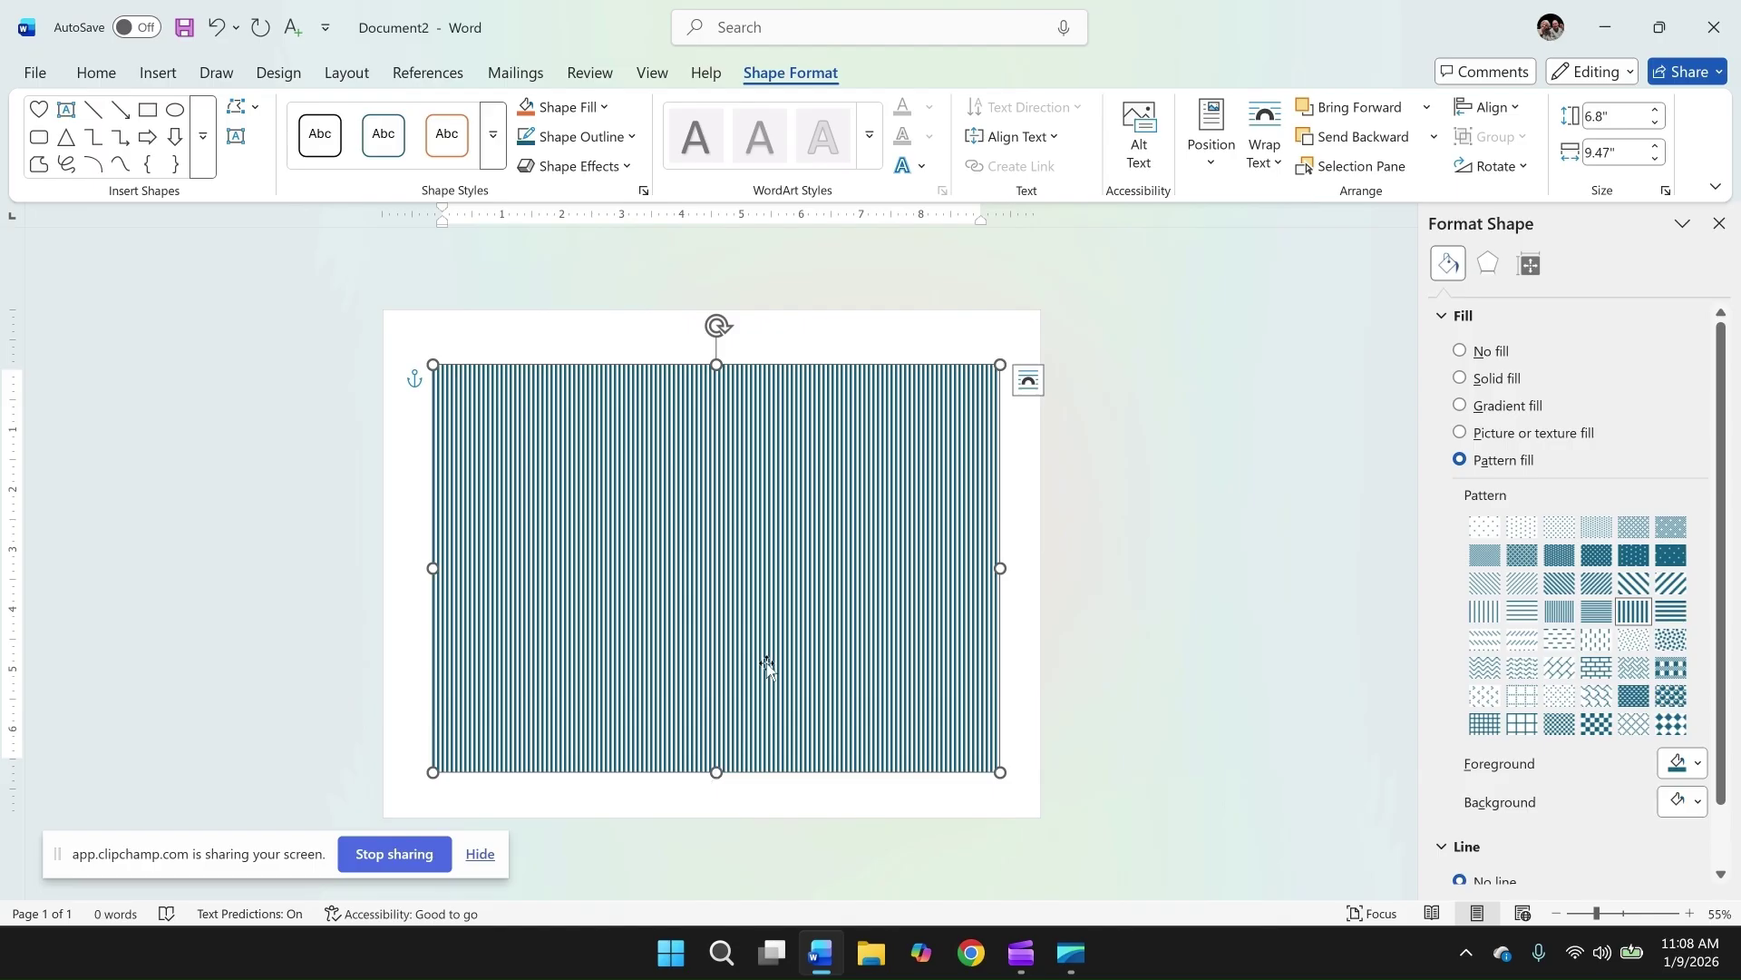
{"action": "left_click", "coordinate": [1020, 780]}
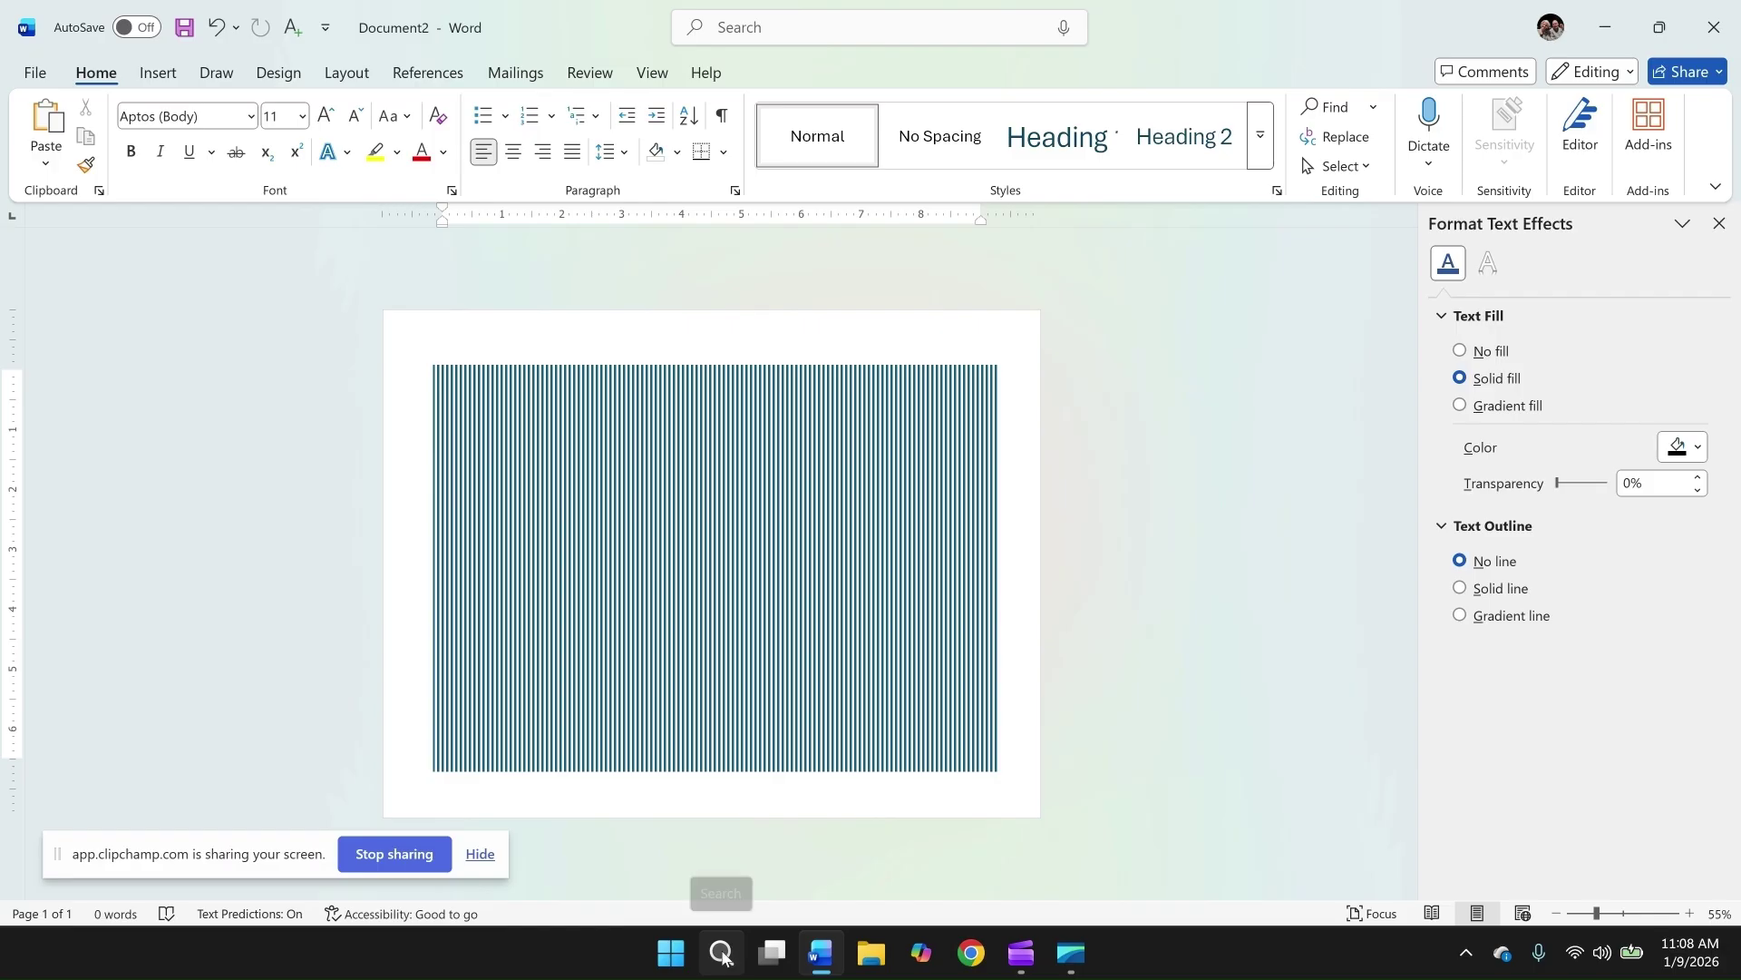
{"action": "left_click", "coordinate": [723, 955]}
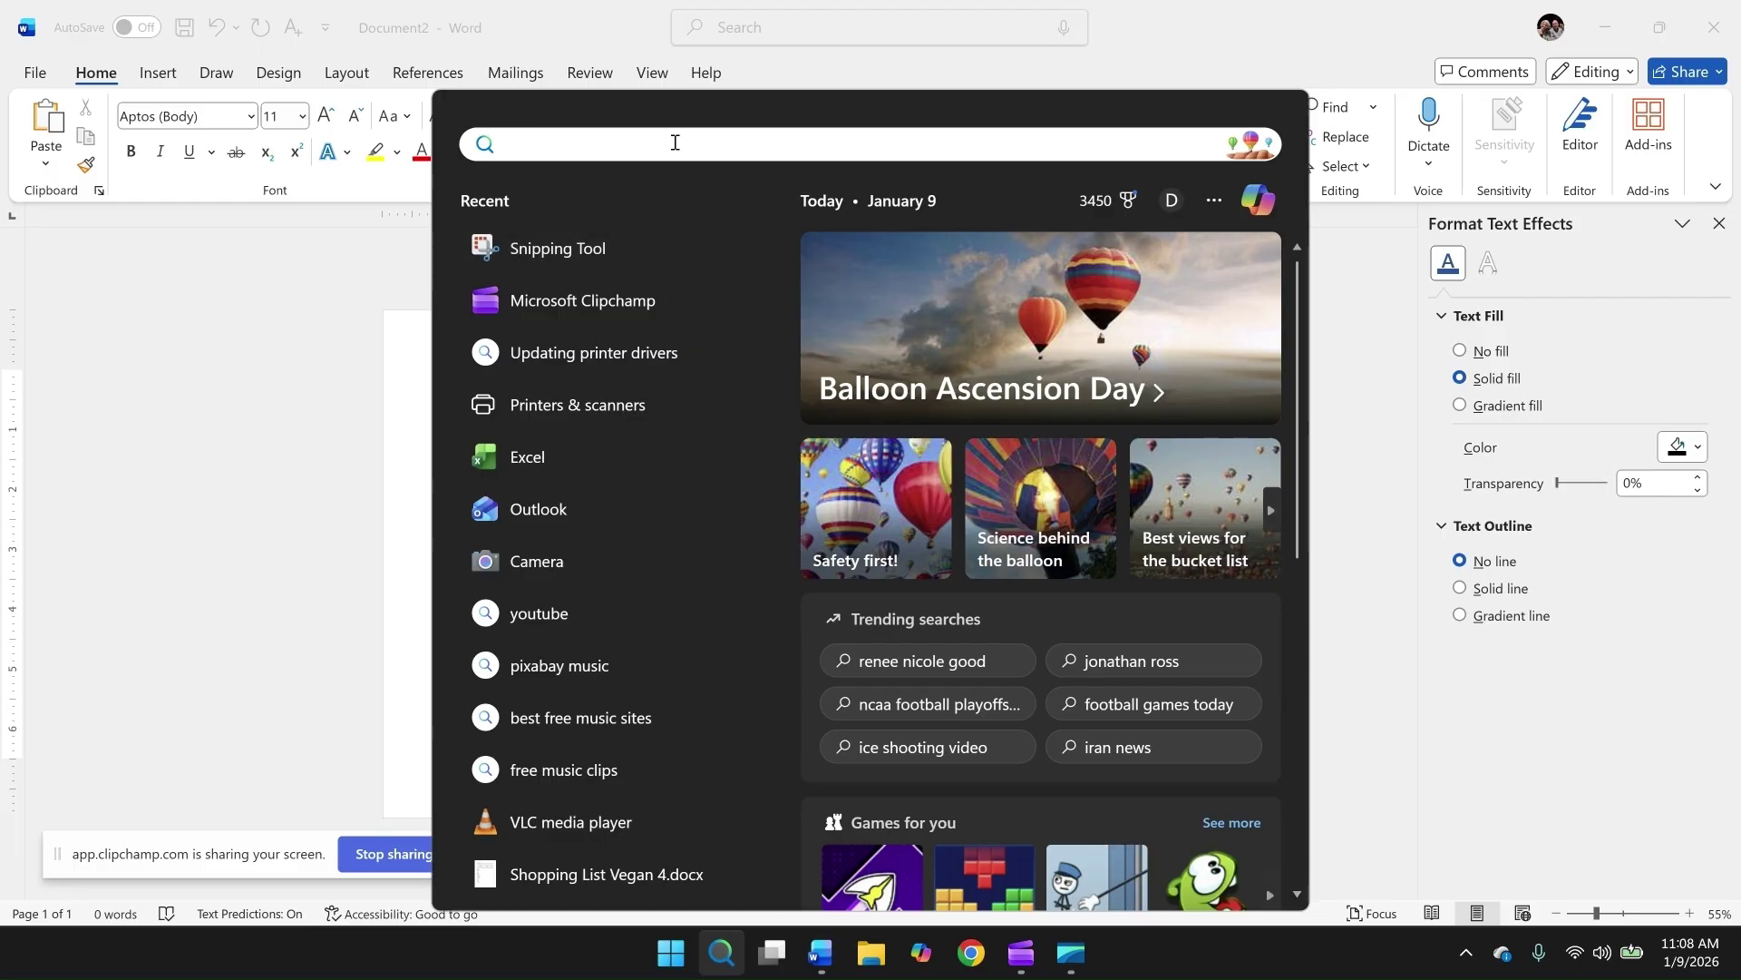
{"action": "left_click", "coordinate": [570, 260]}
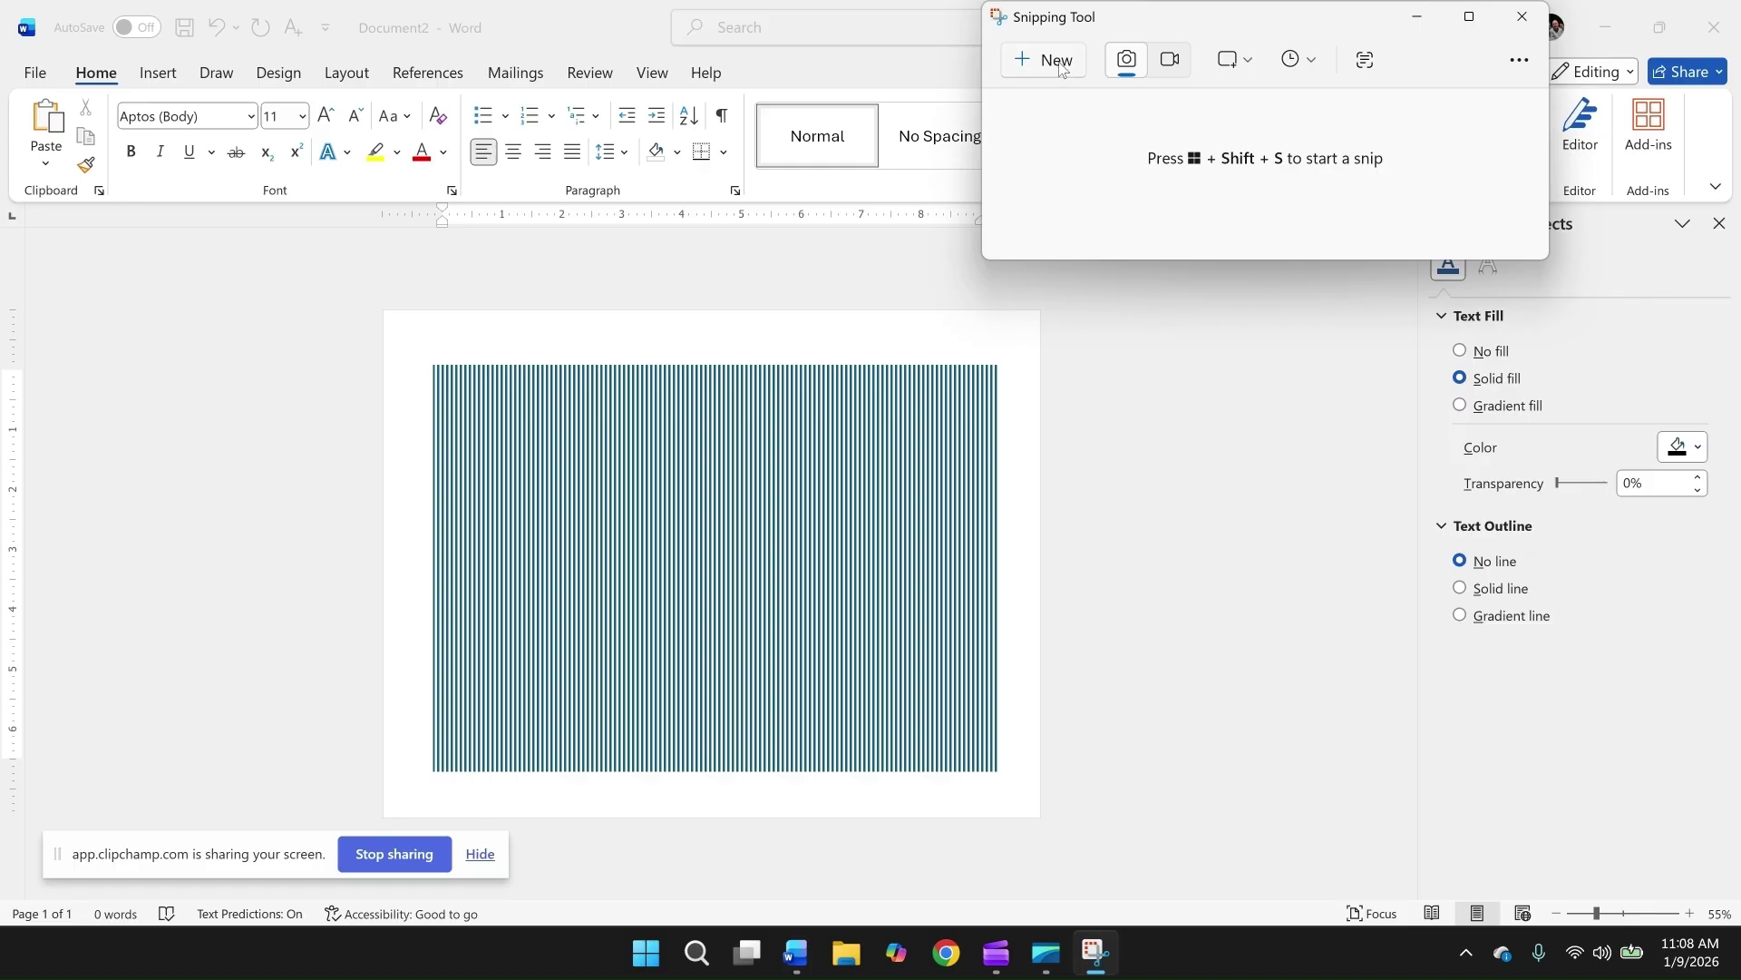
{"action": "left_click", "coordinate": [1059, 61]}
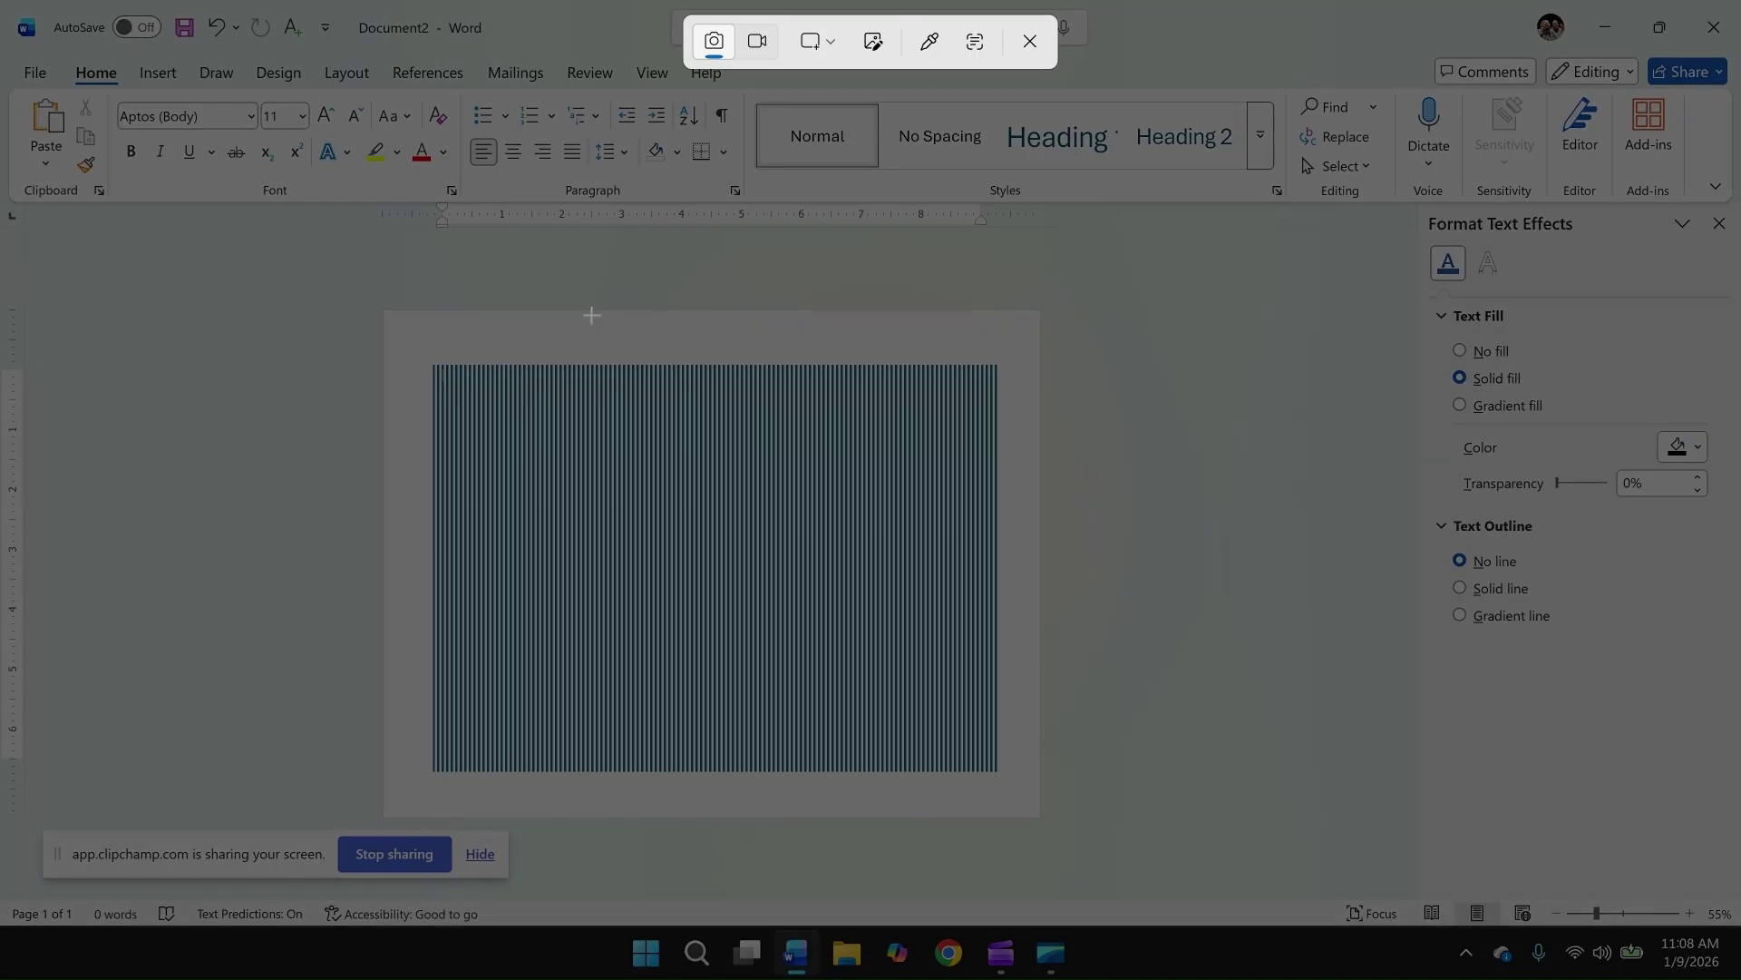
{"action": "left_click_drag", "start_coordinate": [416, 348], "coordinate": [1016, 787]}
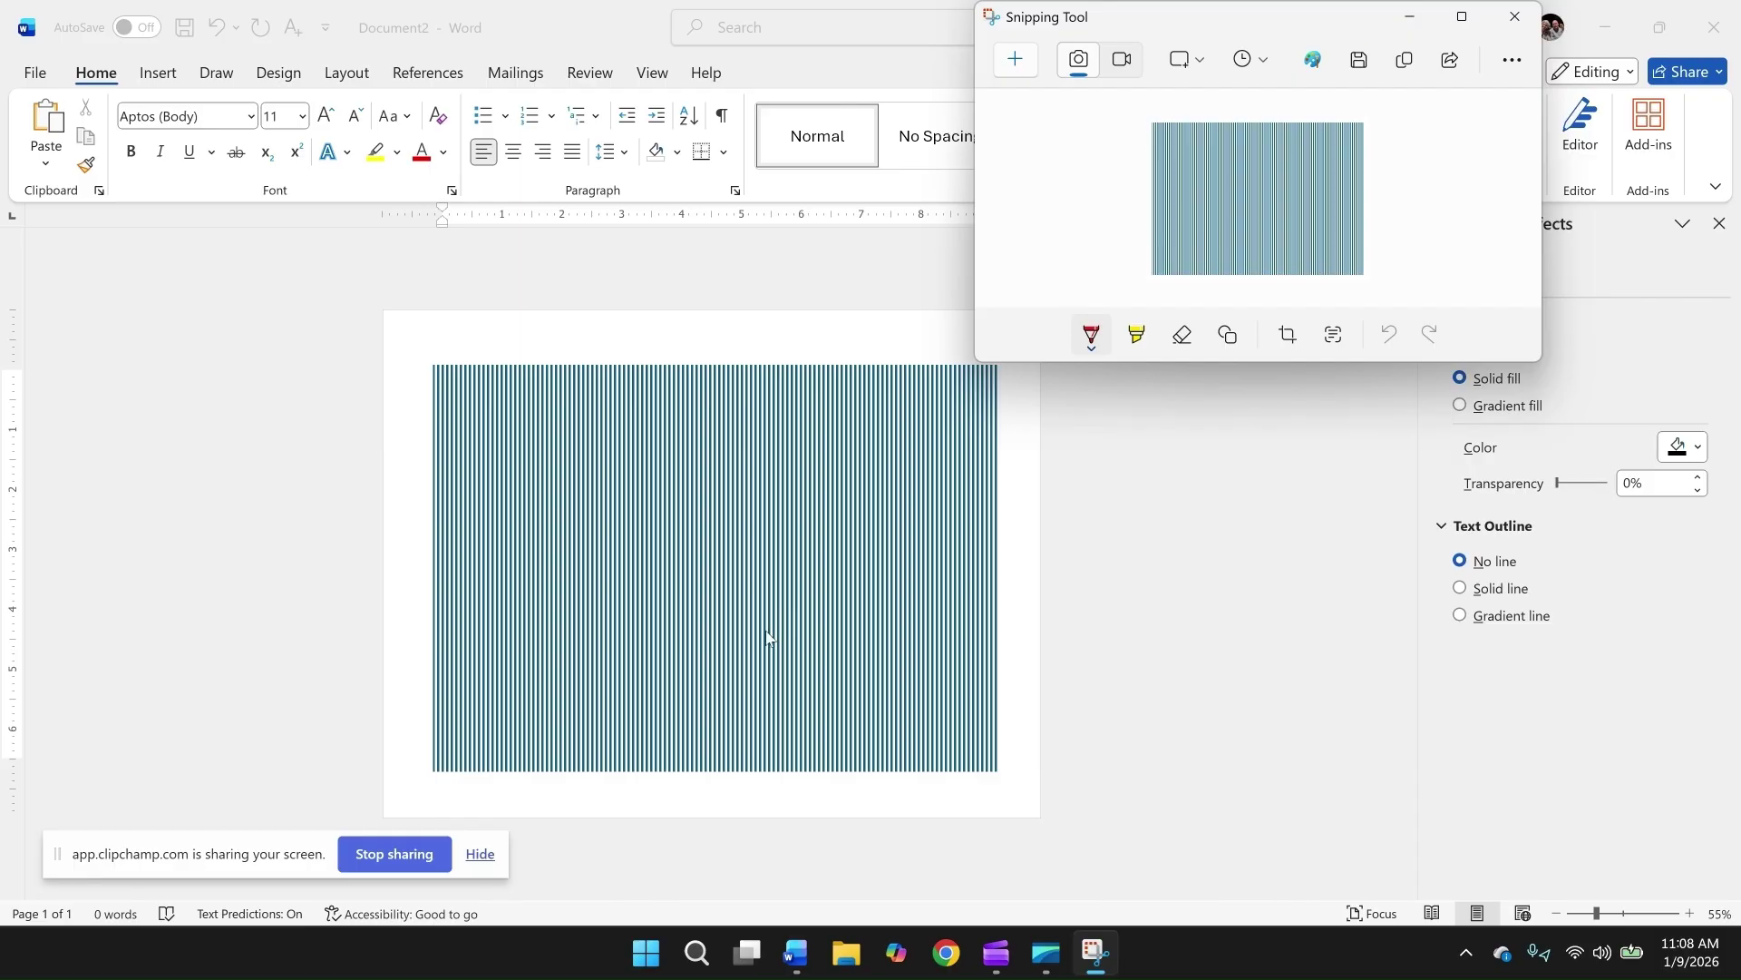
Step: Replace the original striped rectangle in the Word document with the captured snip, and enlarge the picture to the full text width
{"action": "left_click", "coordinate": [736, 670]}
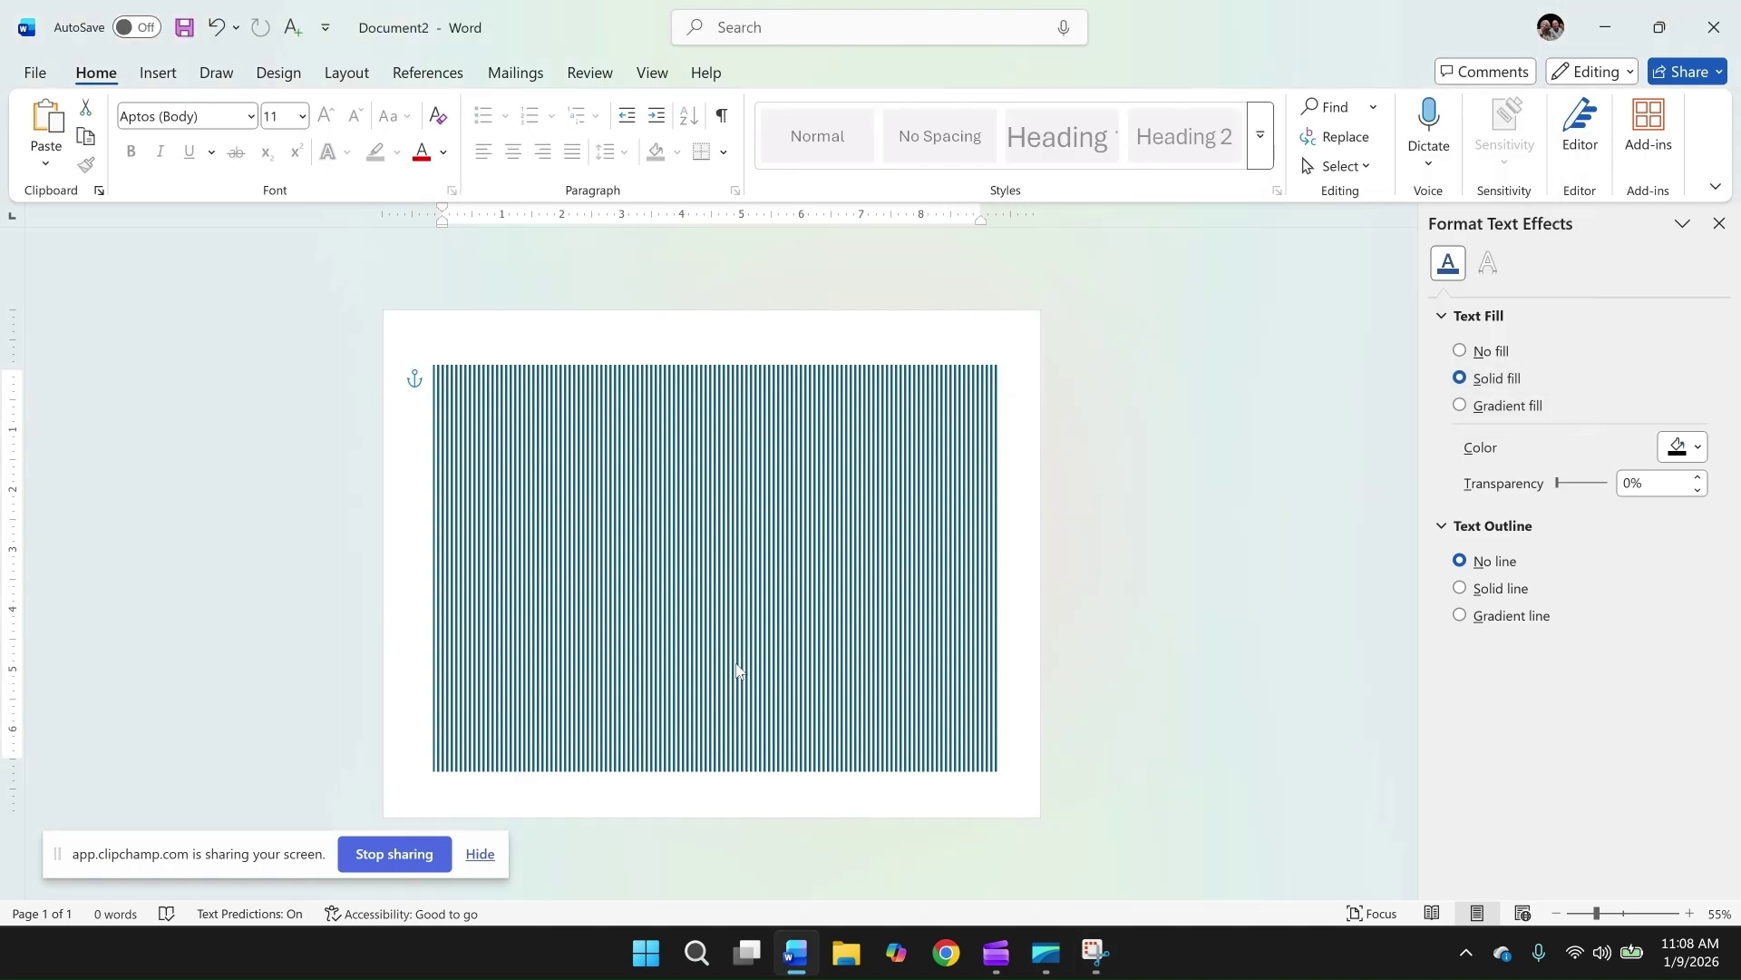
{"action": "key", "text": "Delete"}
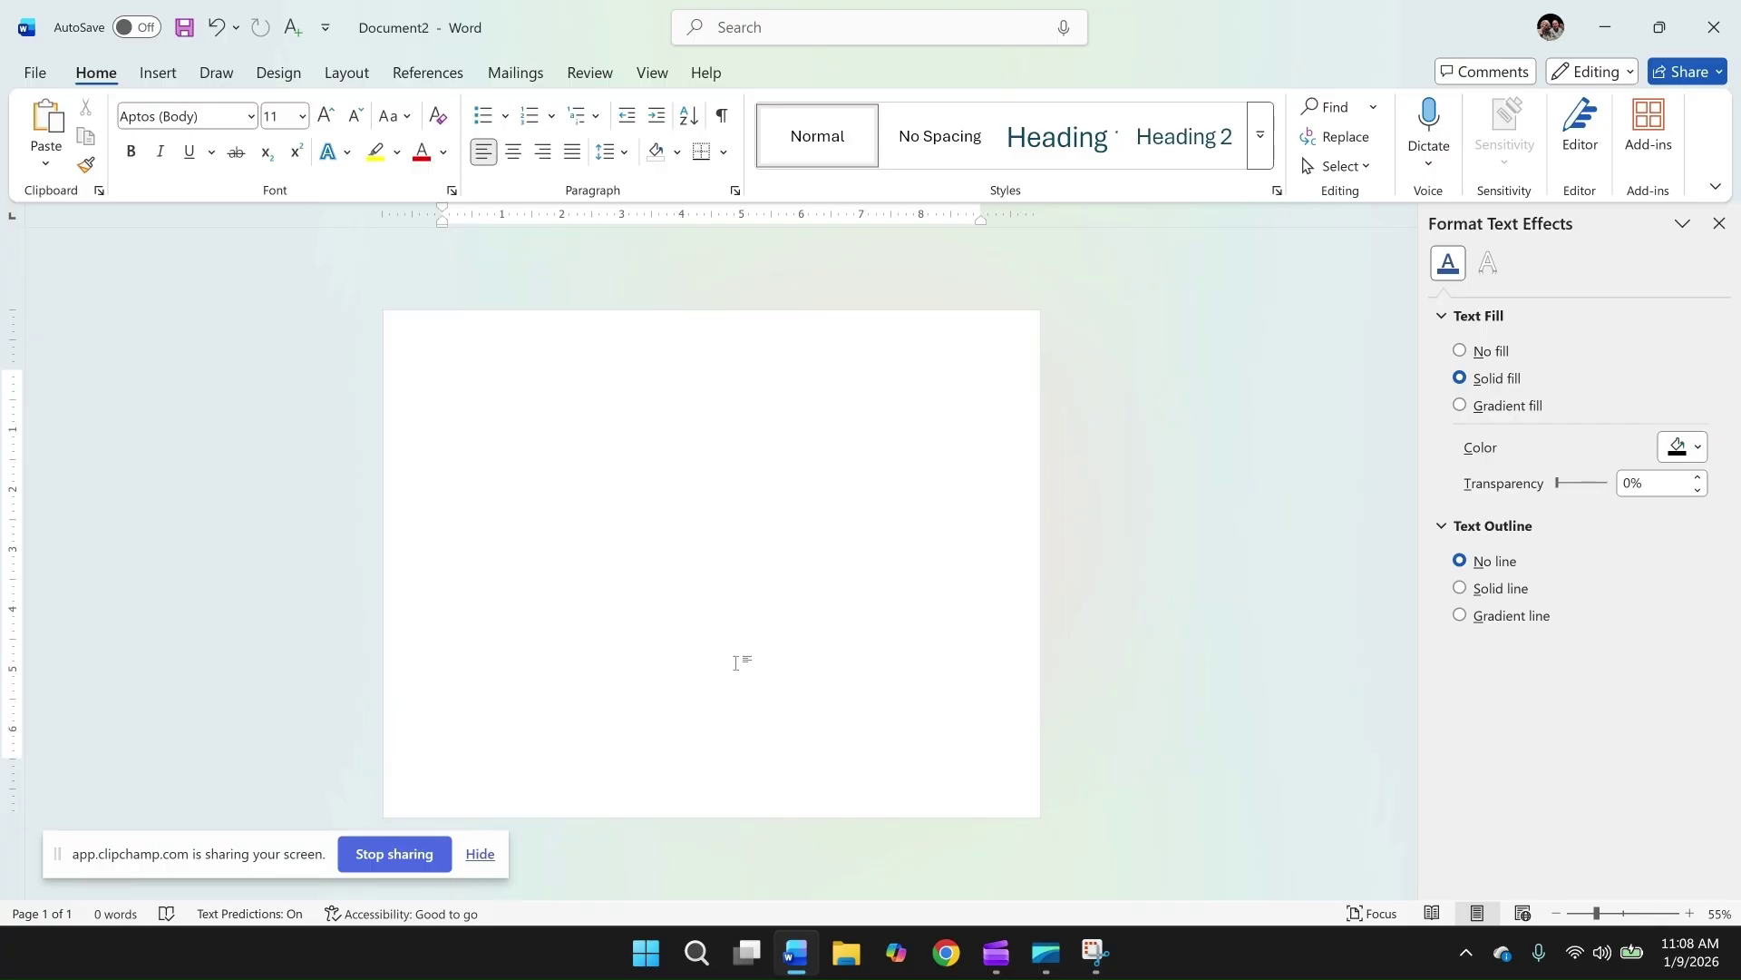
{"action": "key", "text": "ctrl+v"}
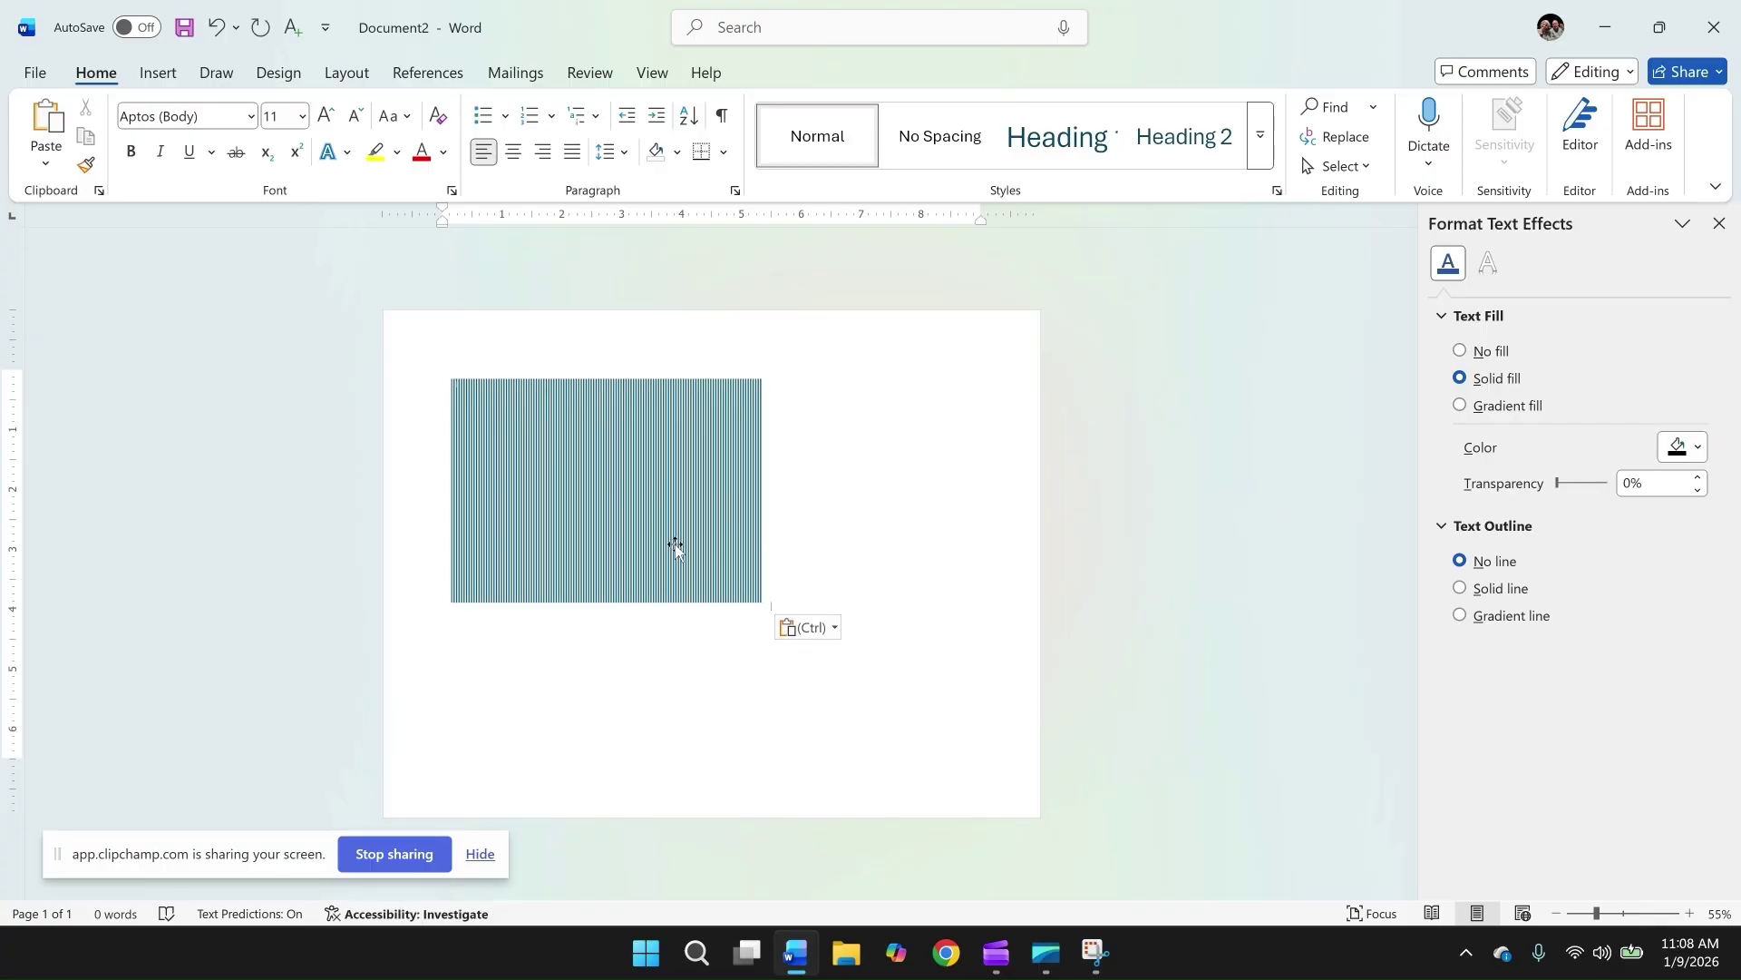
{"action": "left_click", "coordinate": [713, 585]}
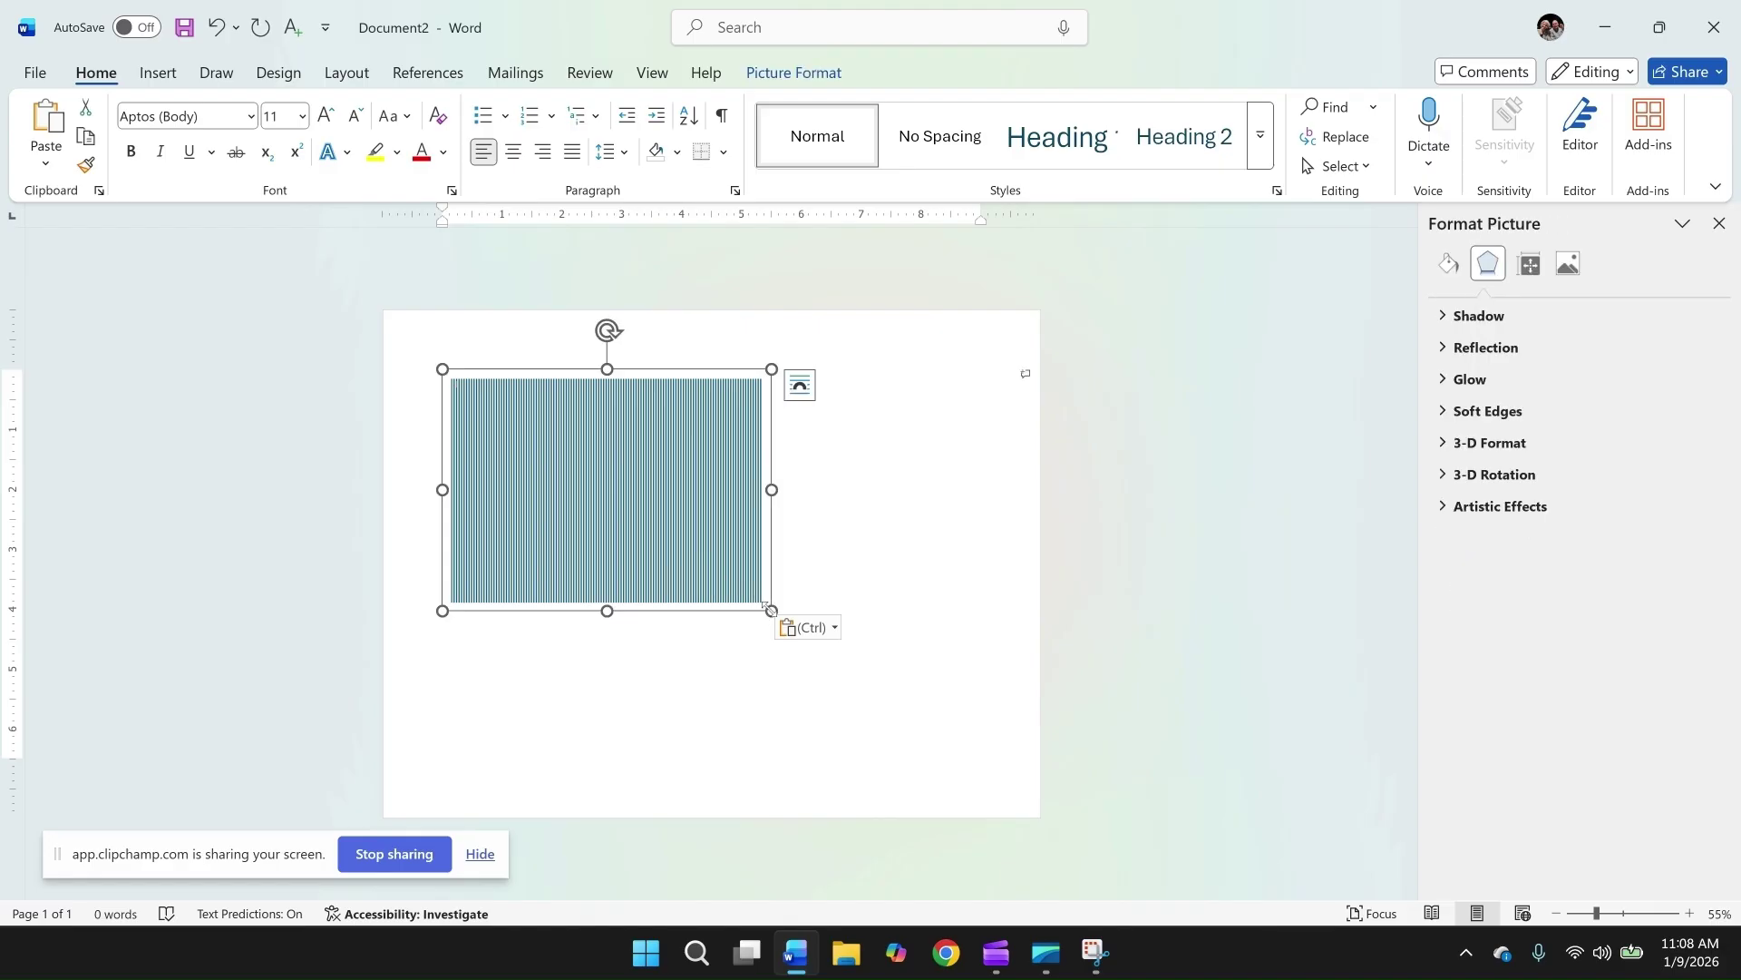
{"action": "left_click_drag", "start_coordinate": [771, 609], "coordinate": [775, 768]}
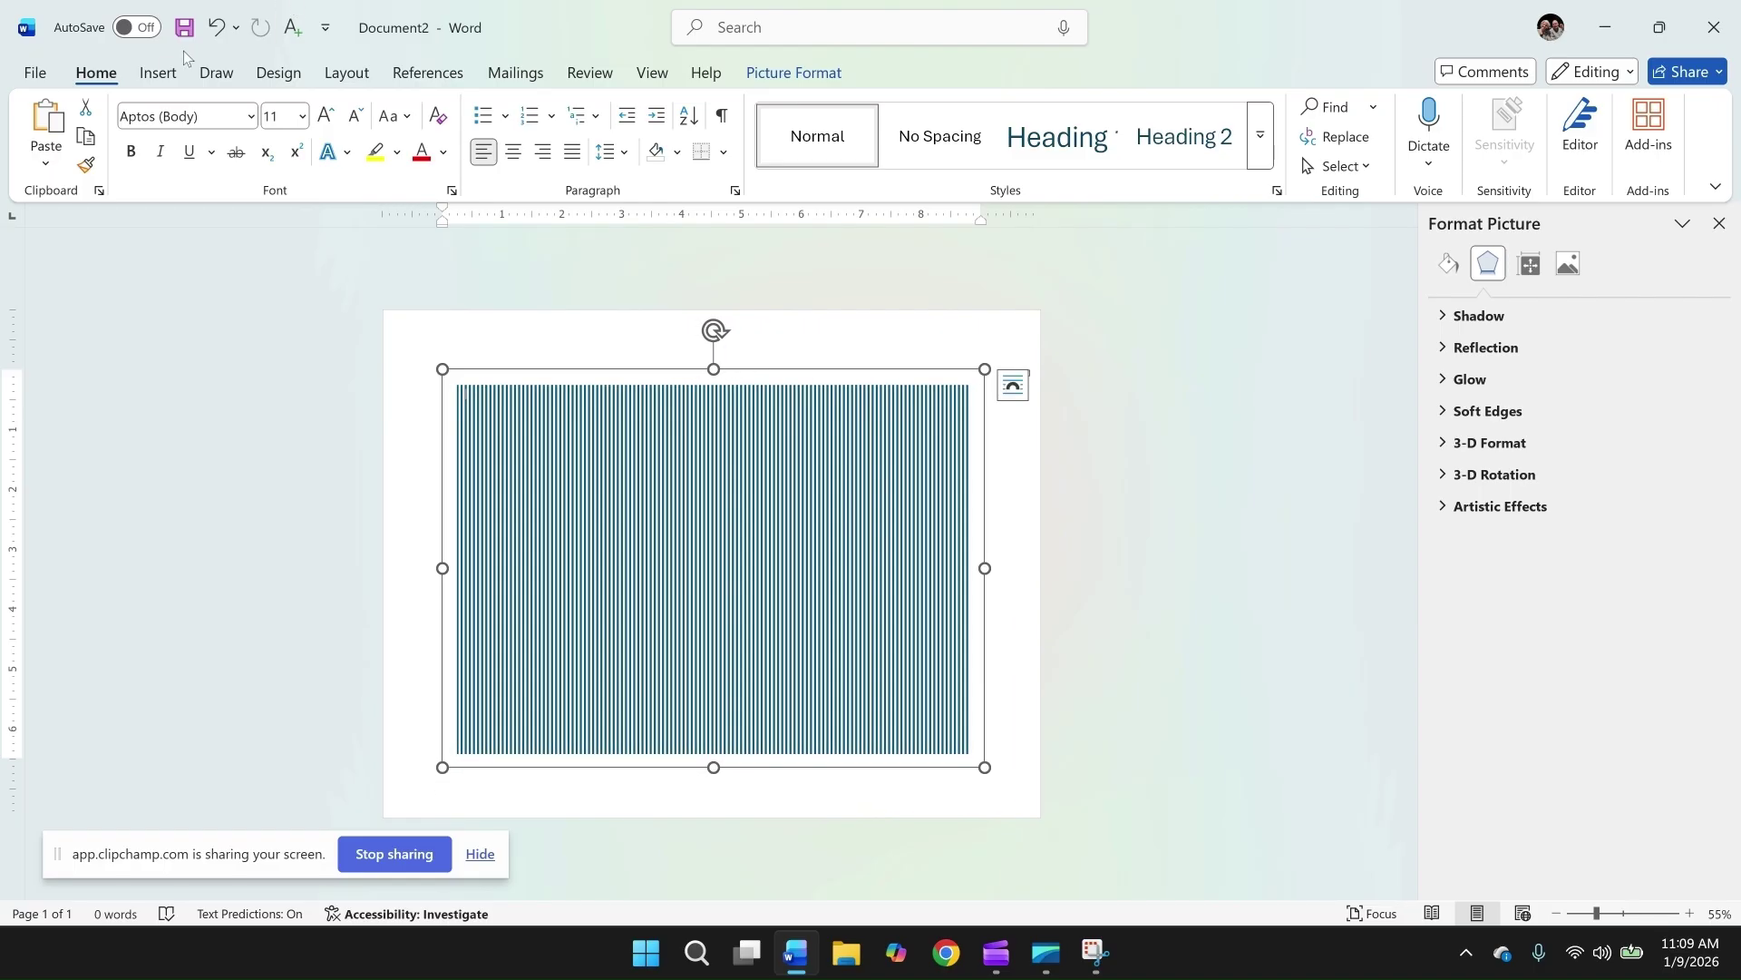
Step: Set the page margins to Narrow and enlarge the striped picture to fill the wider text area
{"action": "left_click", "coordinate": [346, 72]}
{"action": "left_click", "coordinate": [50, 132]}
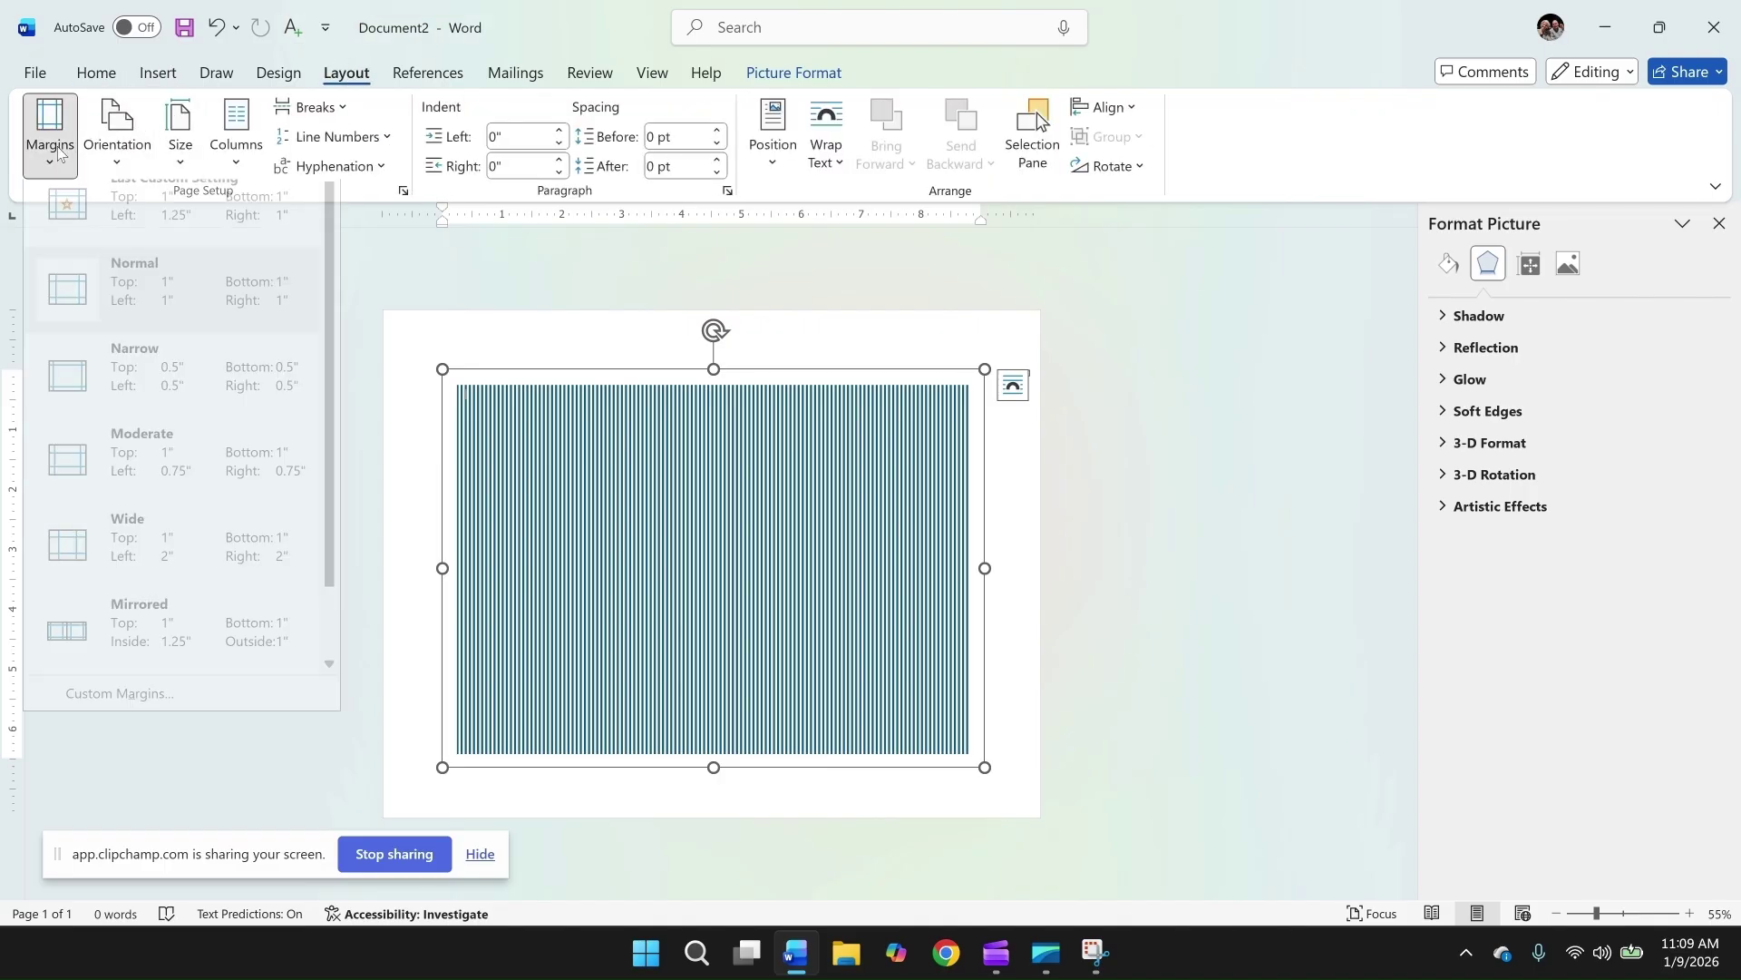
{"action": "left_click", "coordinate": [91, 413]}
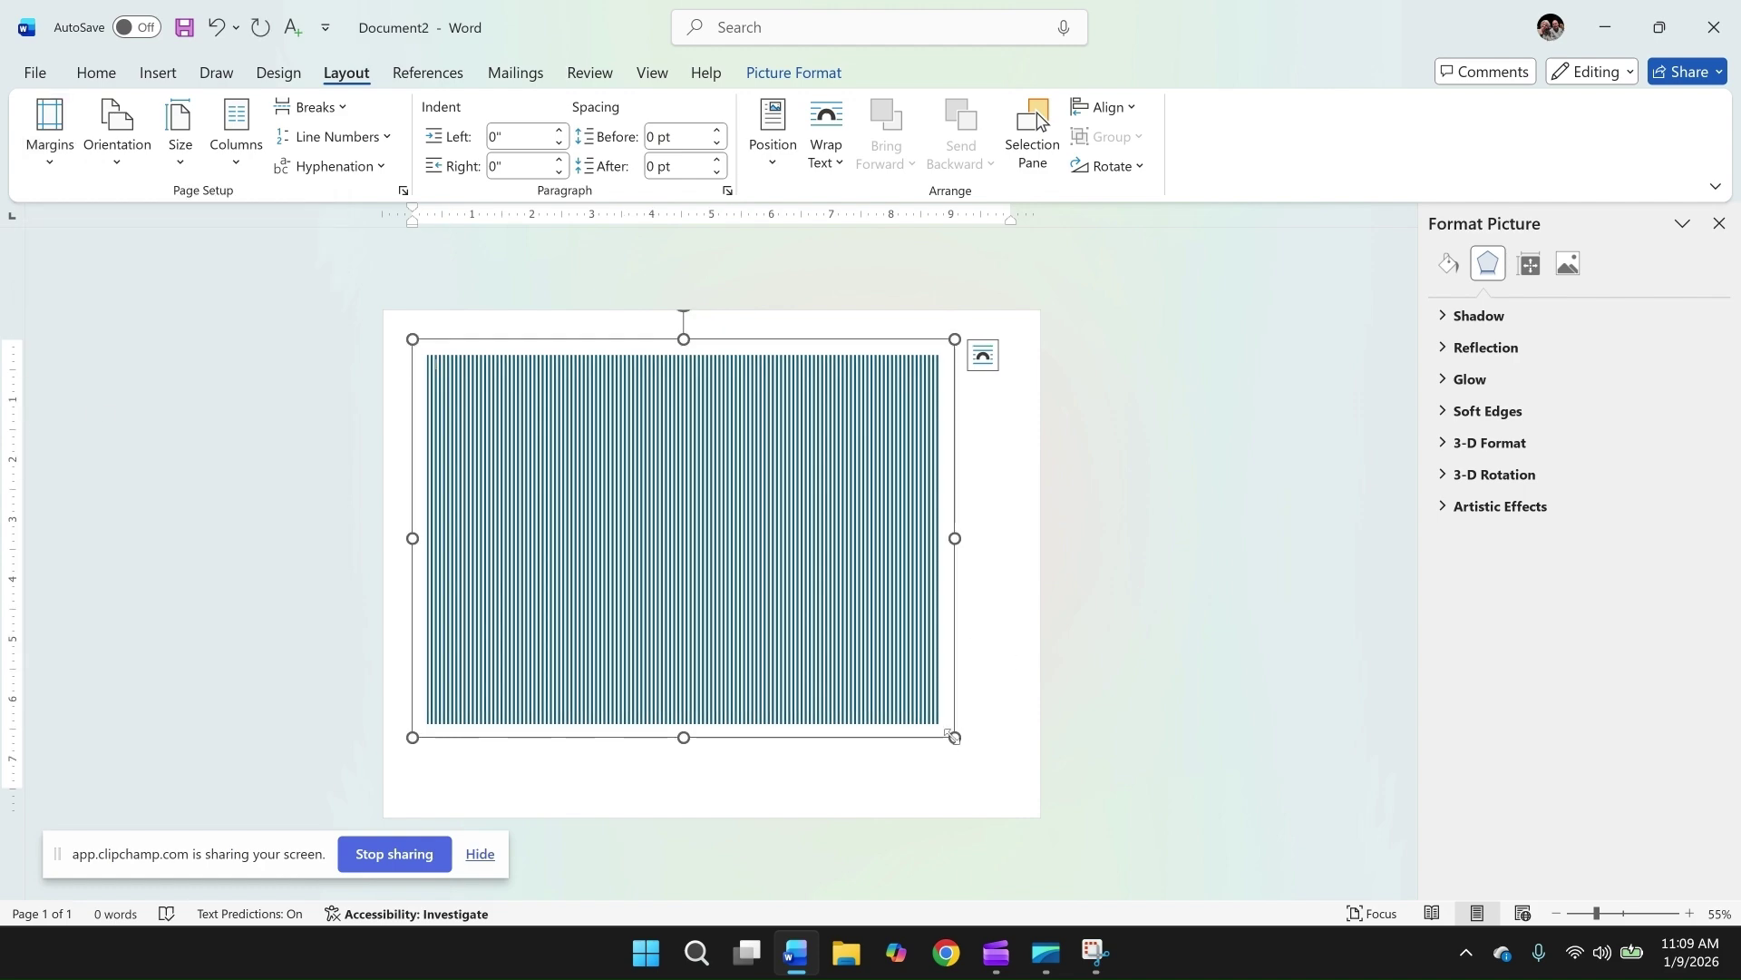
{"action": "left_click_drag", "start_coordinate": [954, 737], "coordinate": [987, 784]}
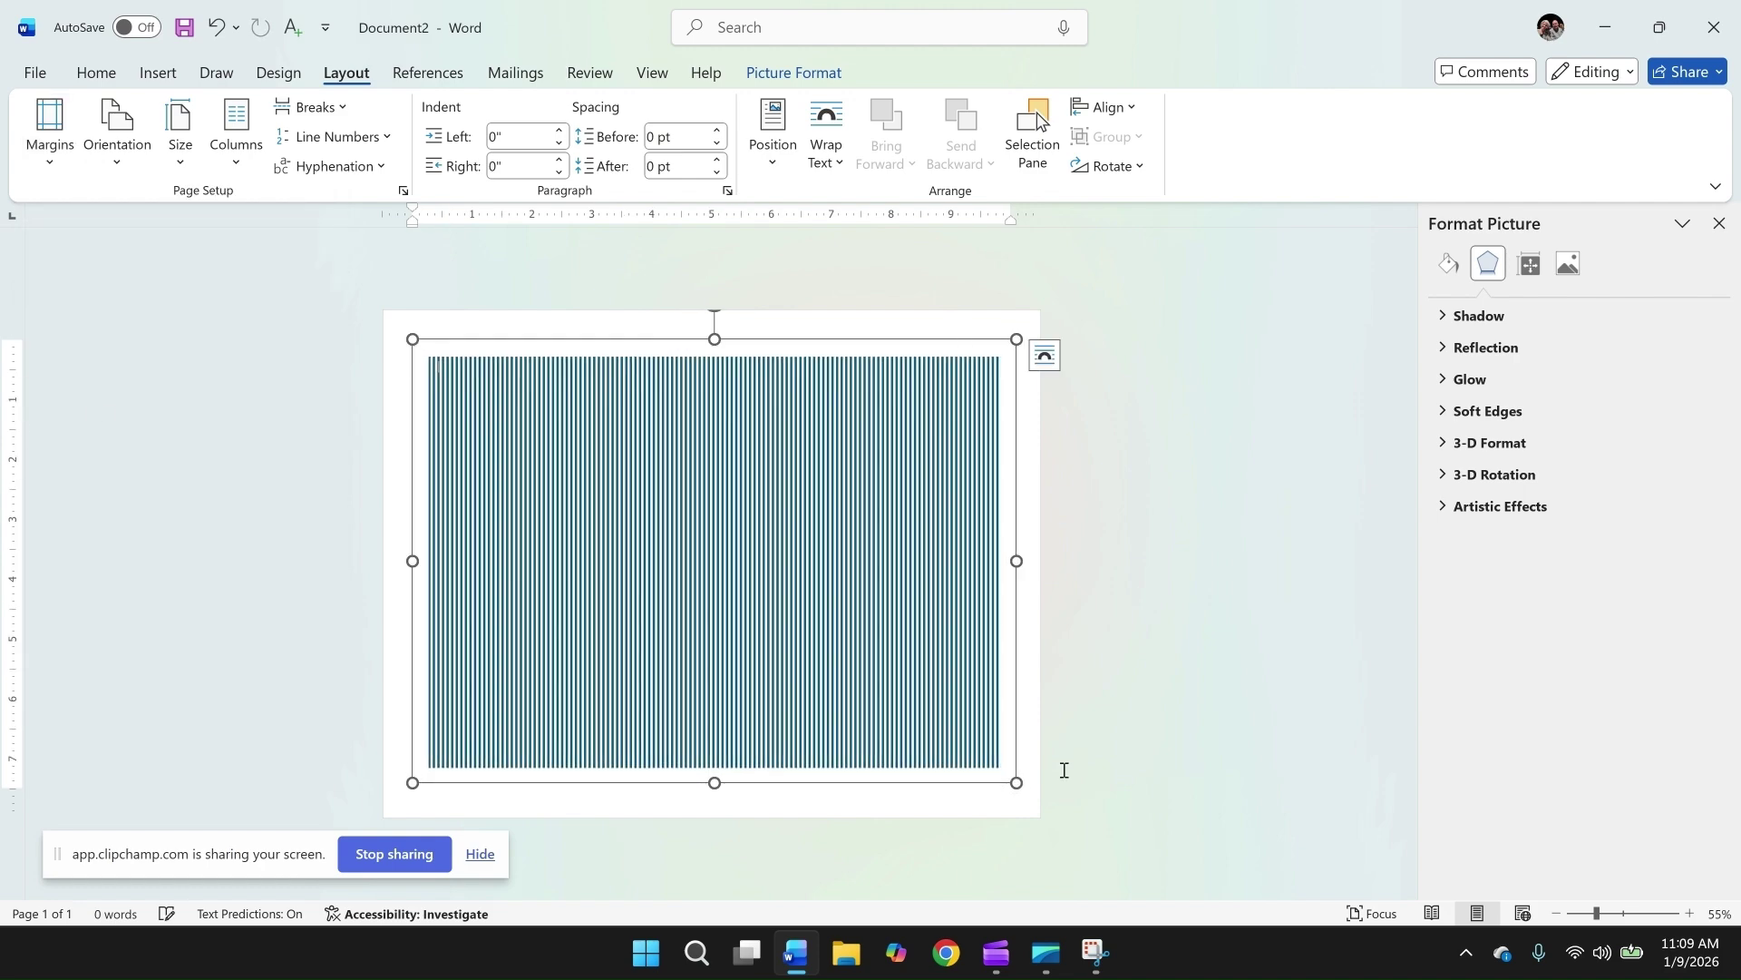
{"action": "left_click", "coordinate": [1101, 750]}
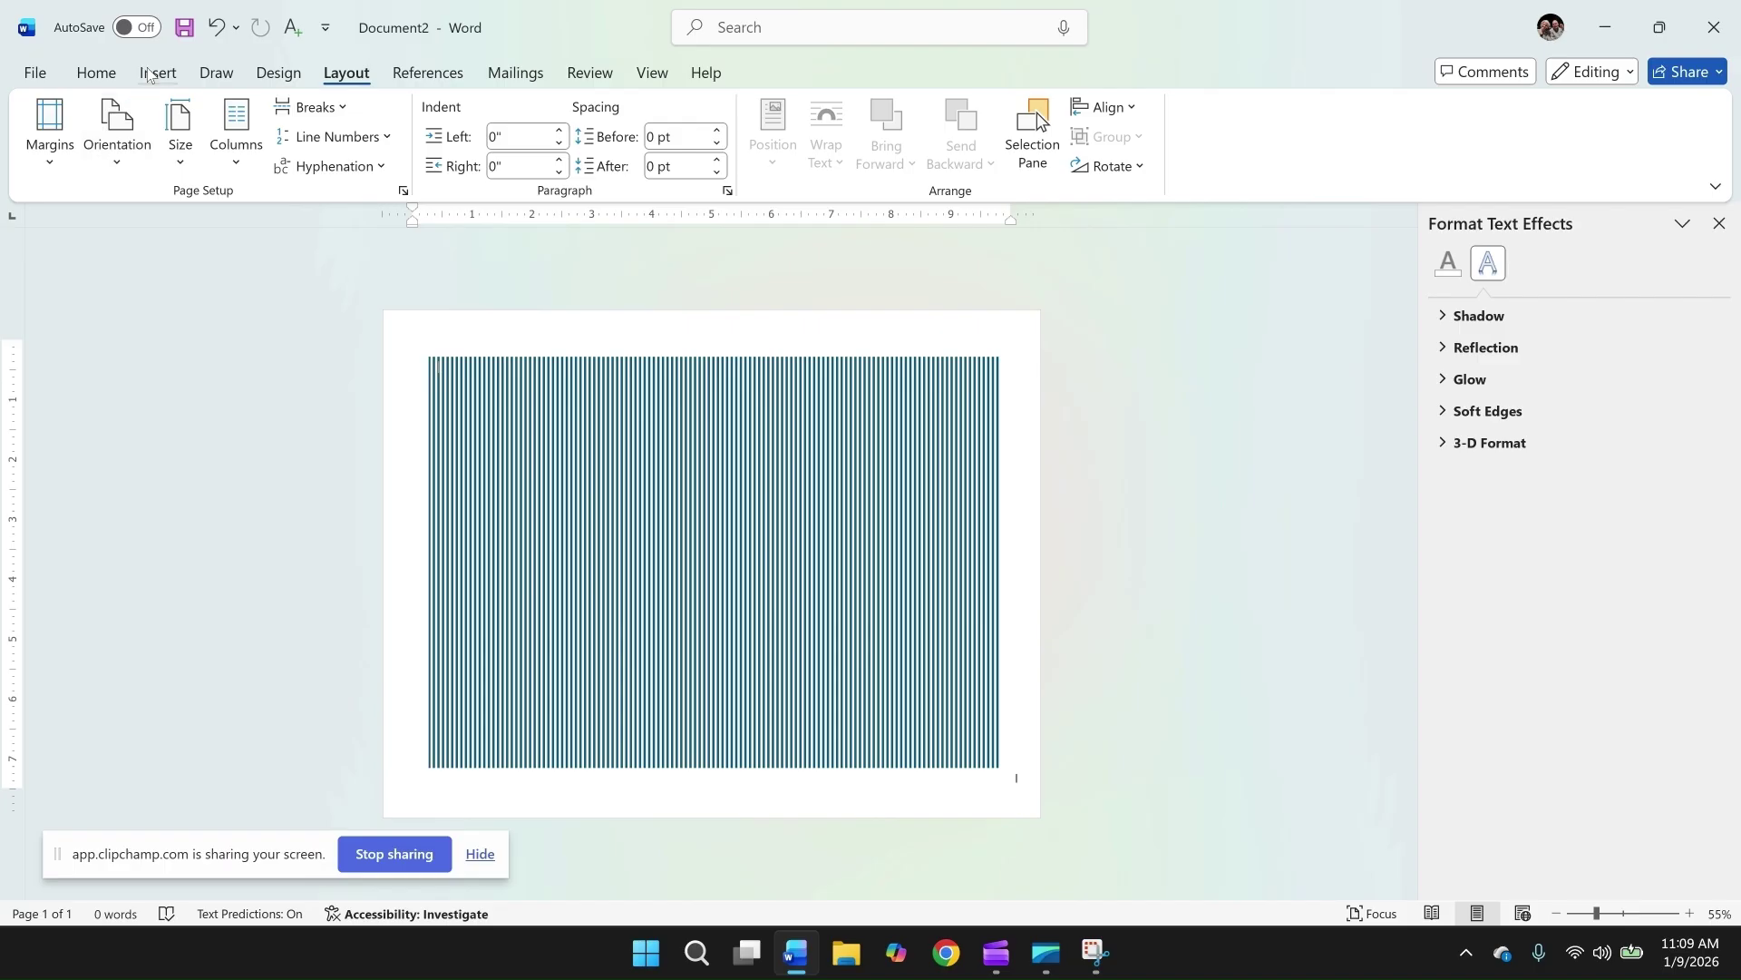
Step: Draw a text box about 9.45" wide and 6.82" high over the striped picture and enter DEE in it
{"action": "left_click", "coordinate": [269, 81]}
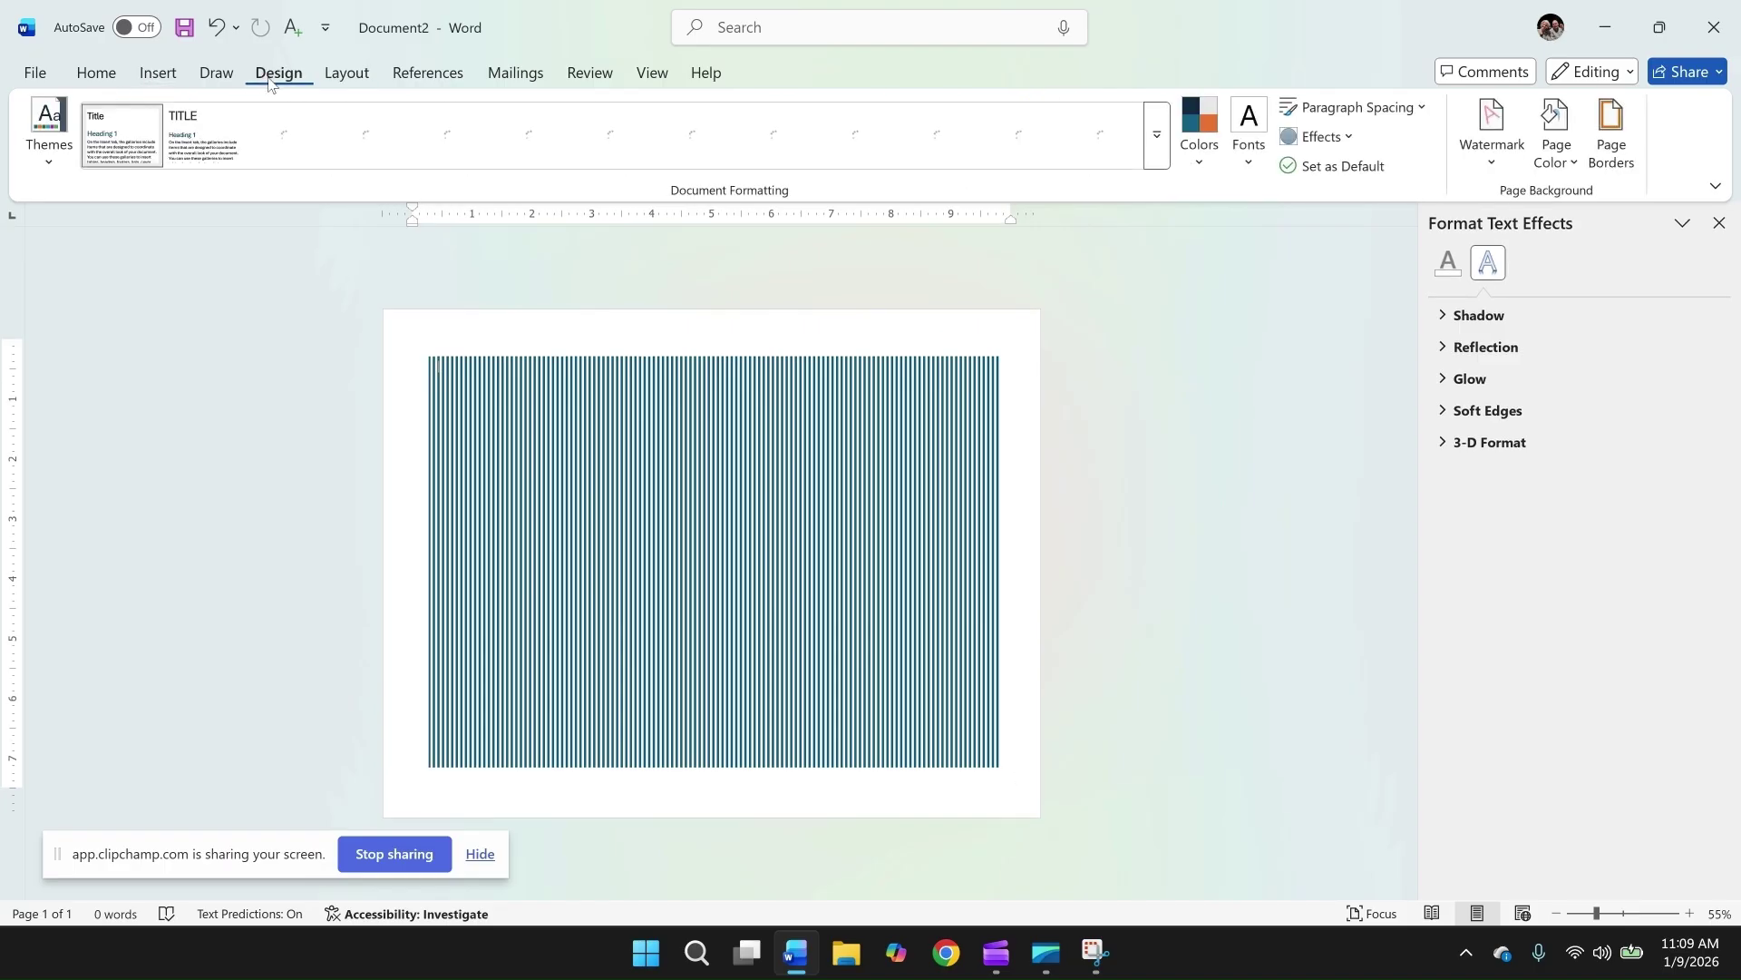
{"action": "left_click", "coordinate": [357, 78]}
{"action": "left_click", "coordinate": [158, 72]}
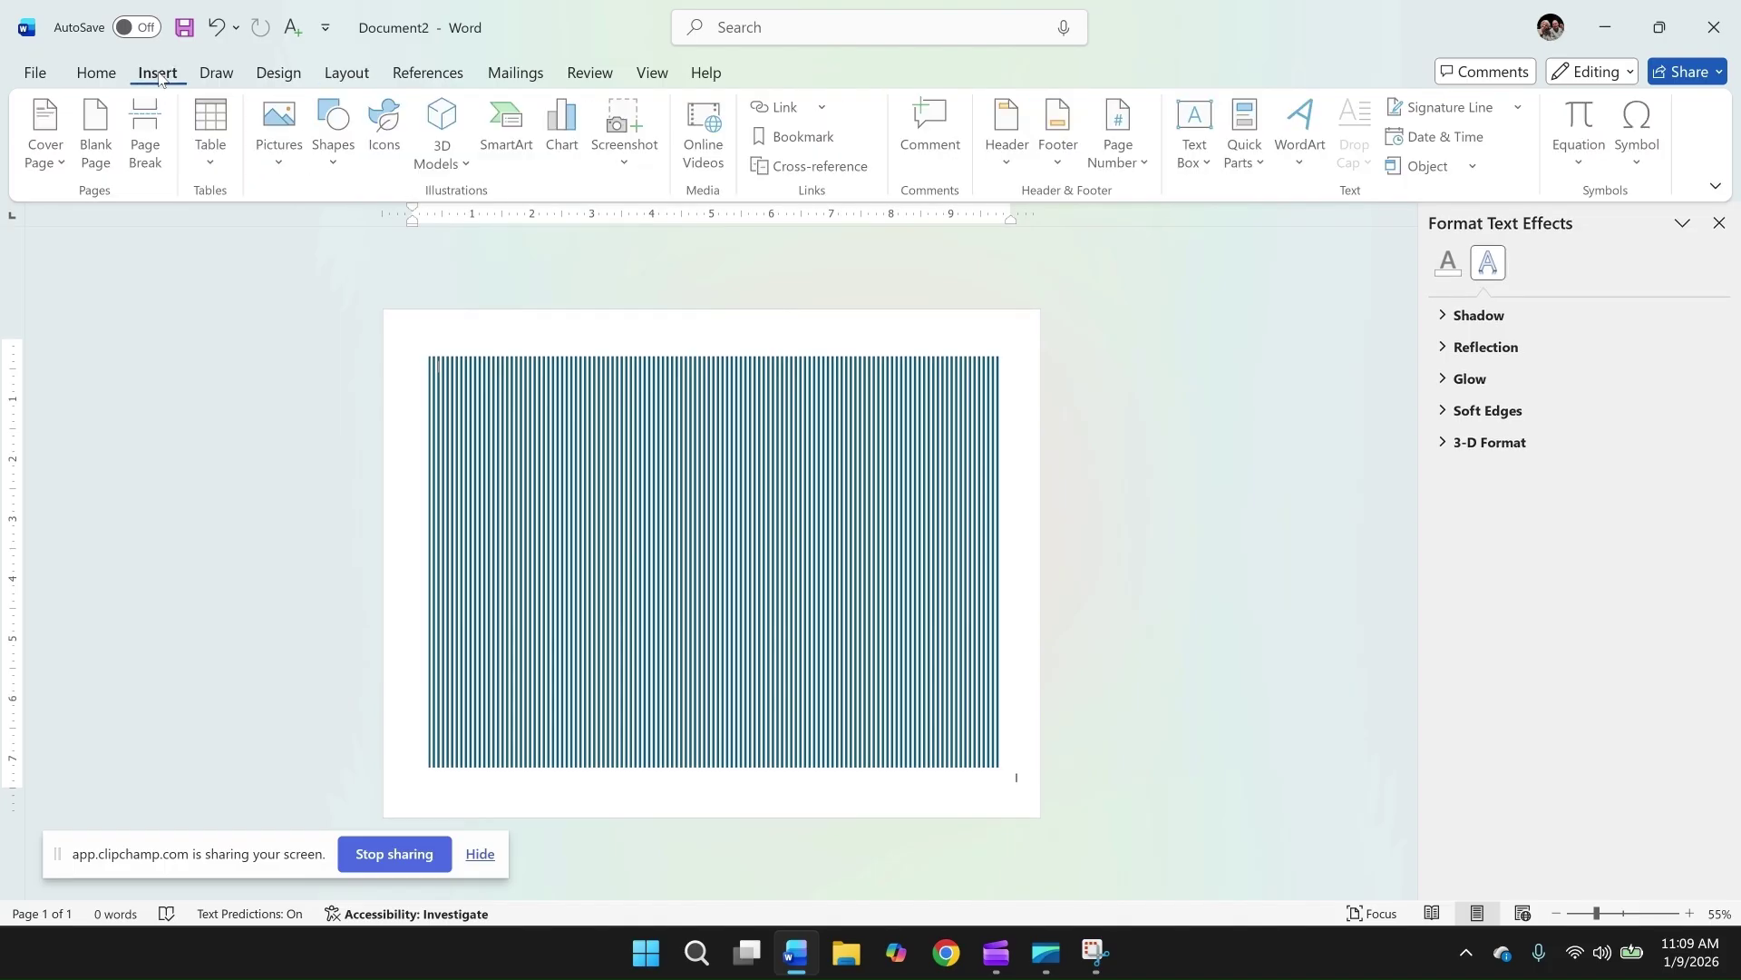
{"action": "left_click", "coordinate": [337, 152]}
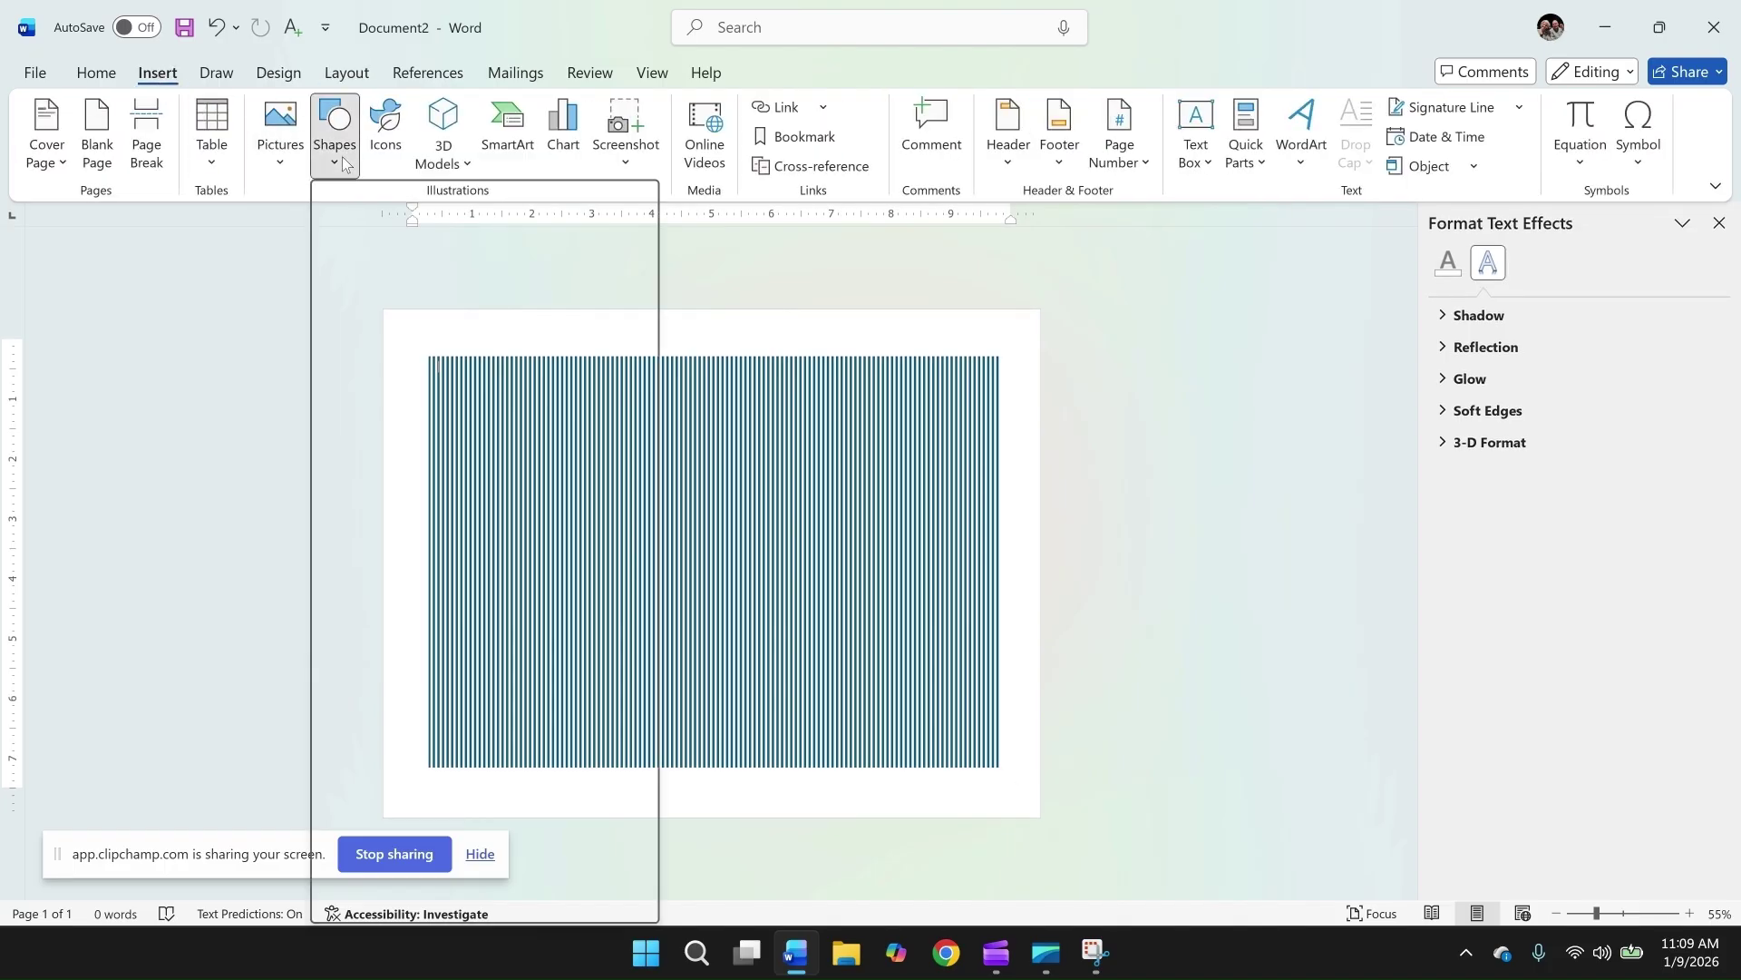
{"action": "left_click", "coordinate": [353, 227]}
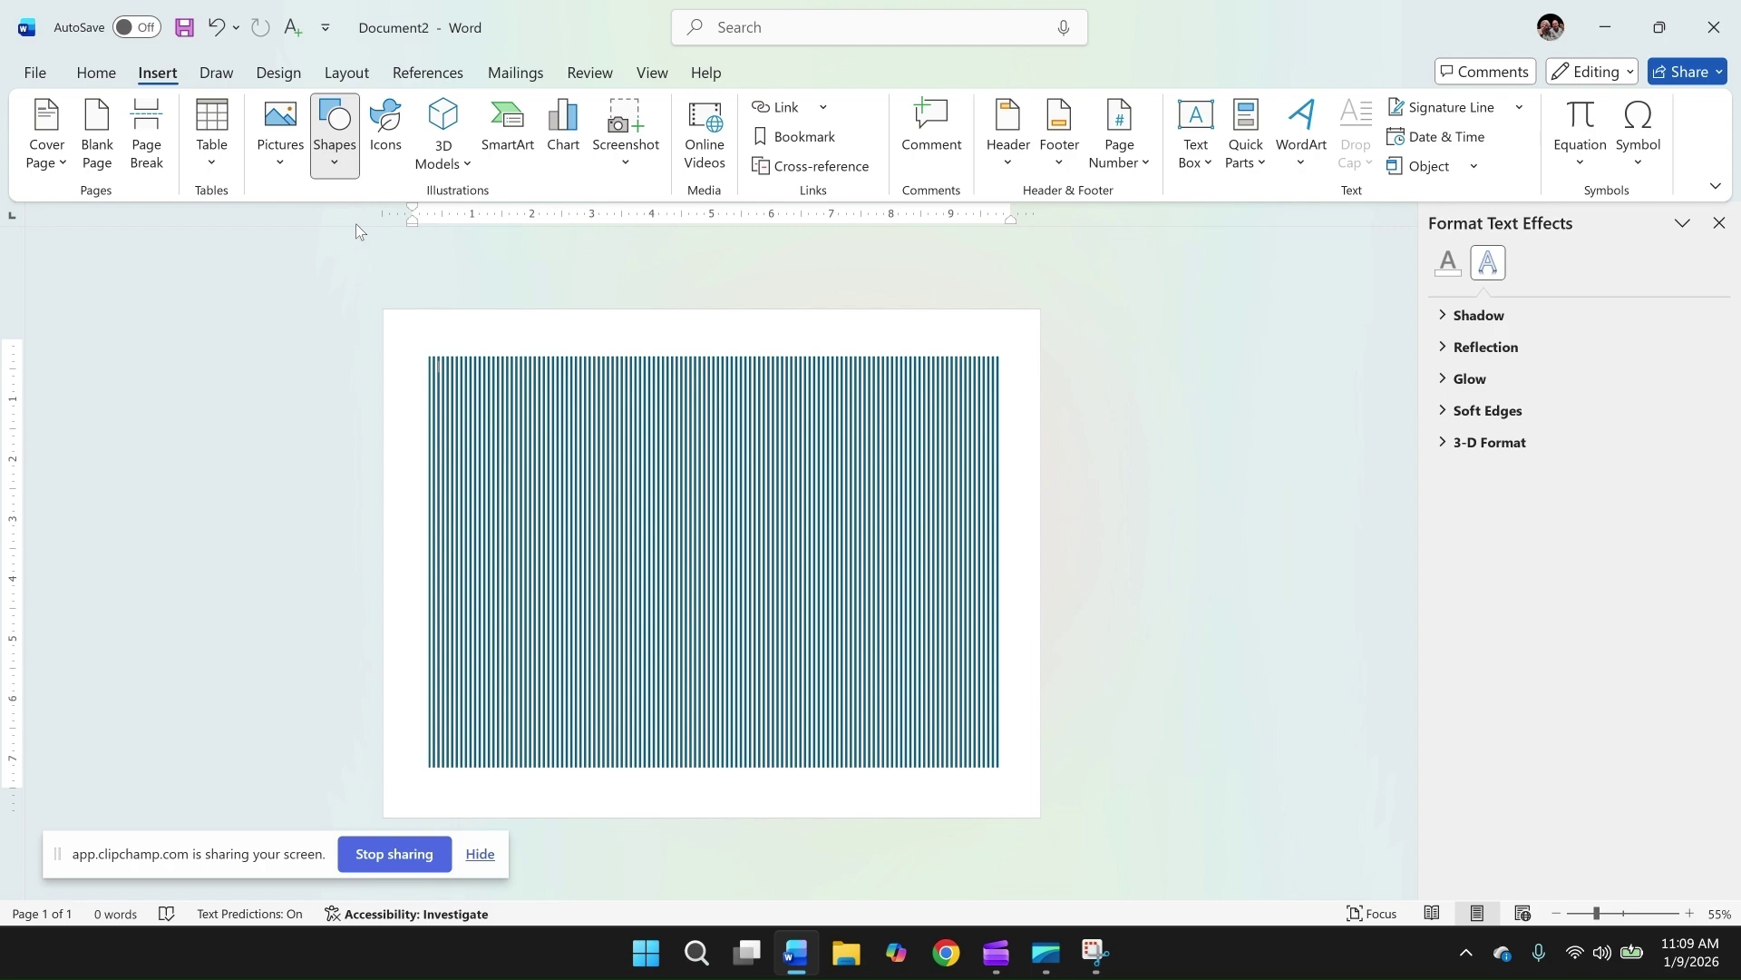
{"action": "left_click_drag", "start_coordinate": [433, 357], "coordinate": [998, 766]}
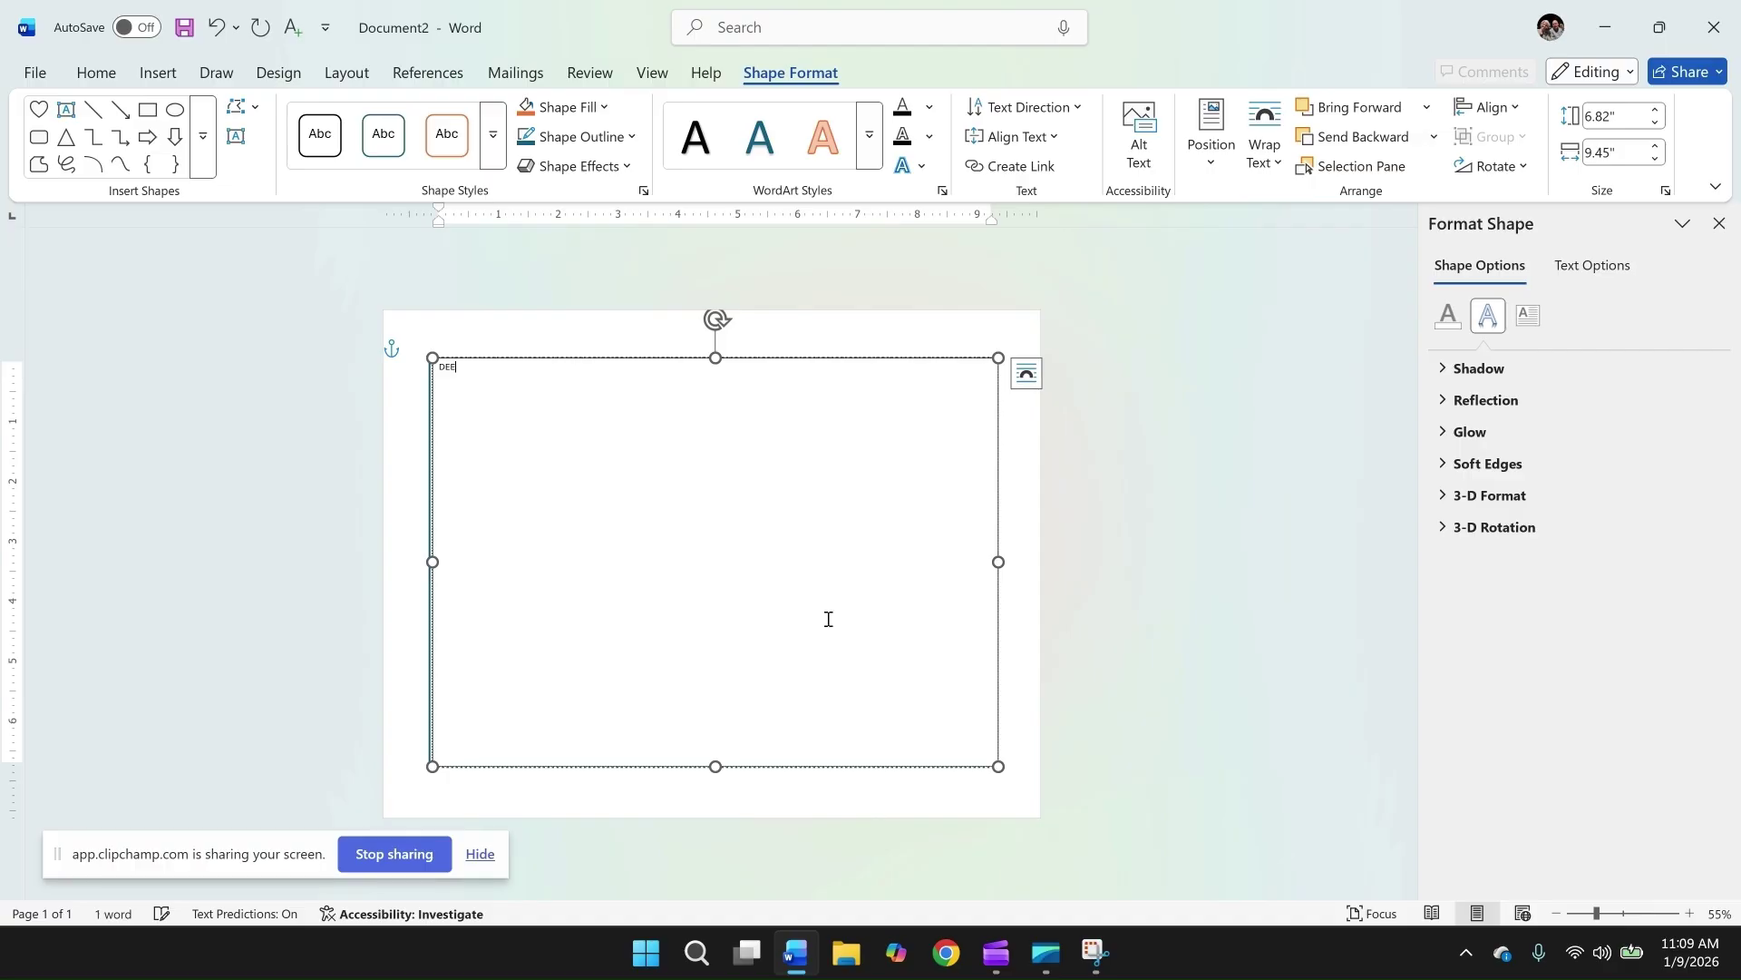
Step: Format the DEE text in Congenial Black, trying font size 200 before setting it to 300
{"action": "double_click", "coordinate": [458, 367]}
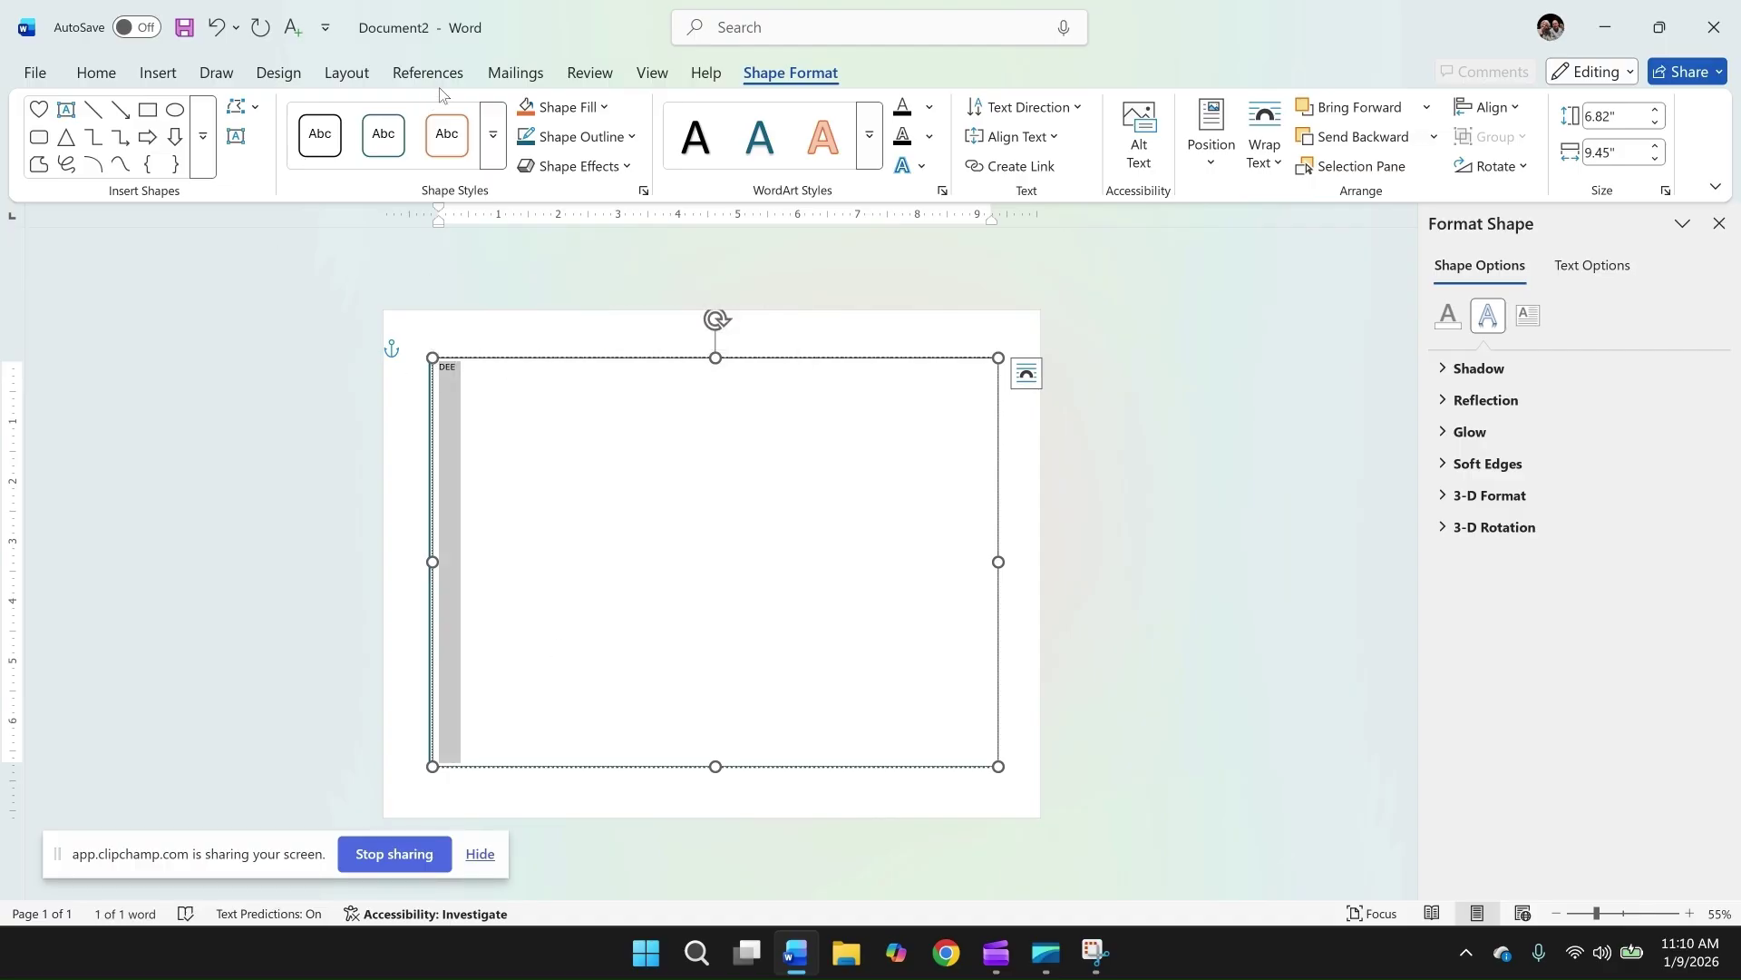
{"action": "left_click", "coordinate": [90, 80]}
{"action": "left_click", "coordinate": [283, 121]}
{"action": "type", "text": "200"}
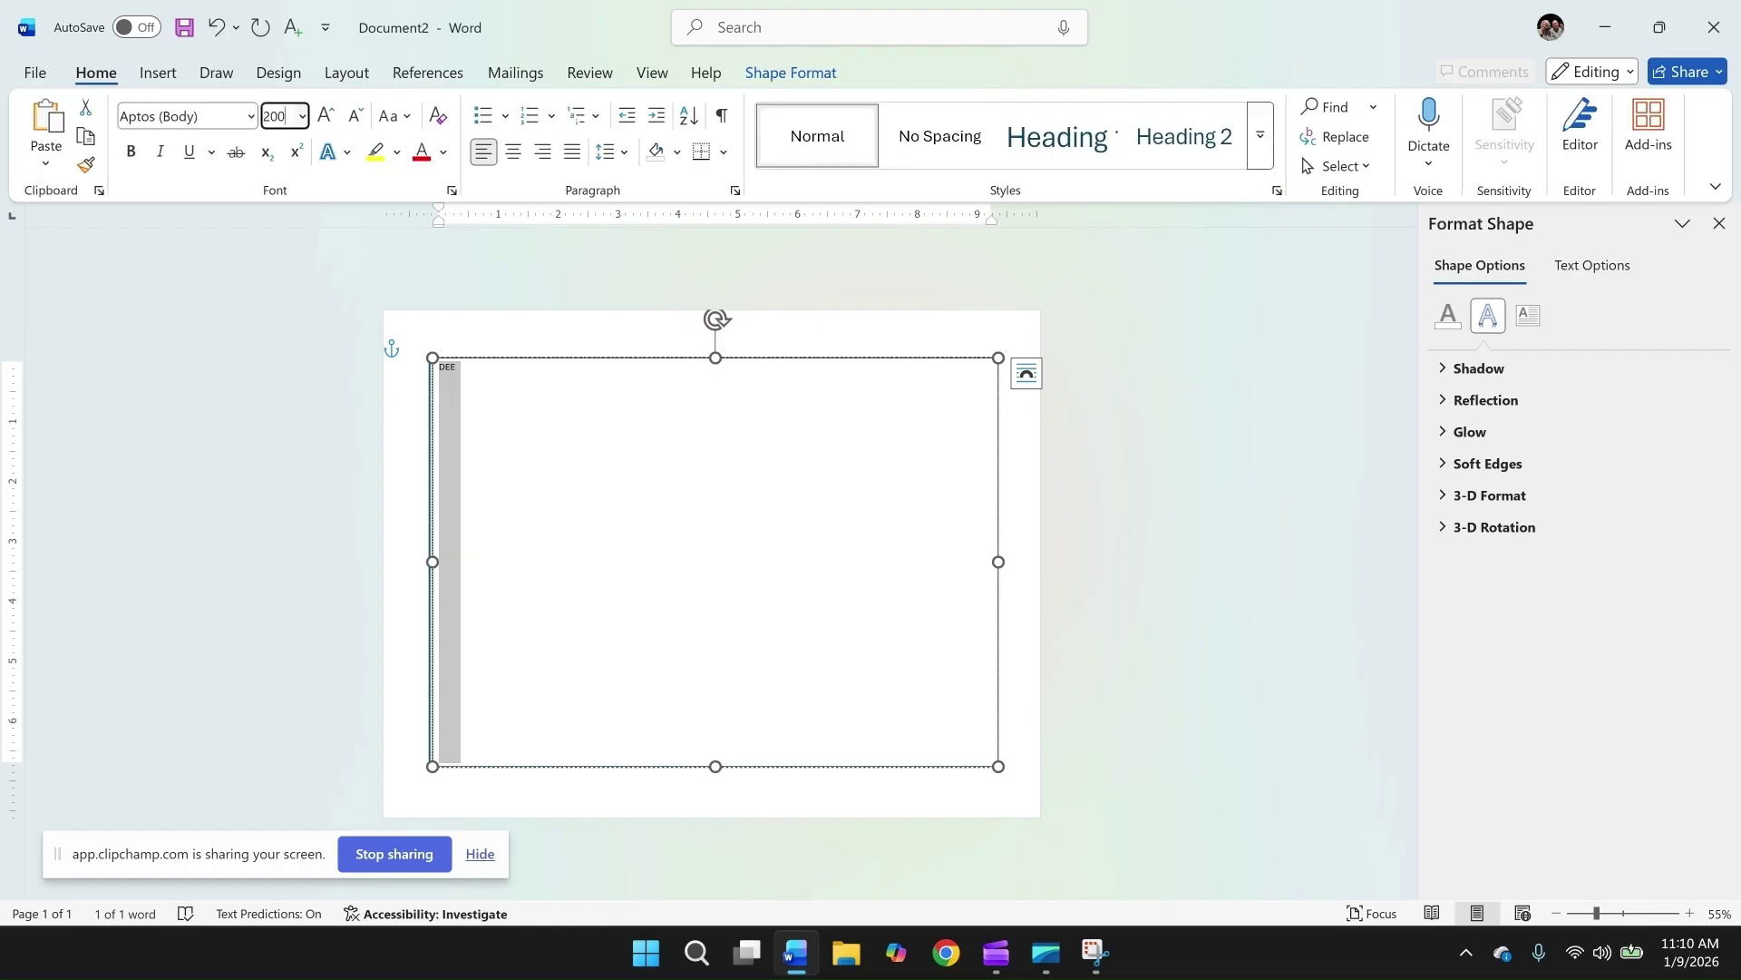
{"action": "key", "text": "Return"}
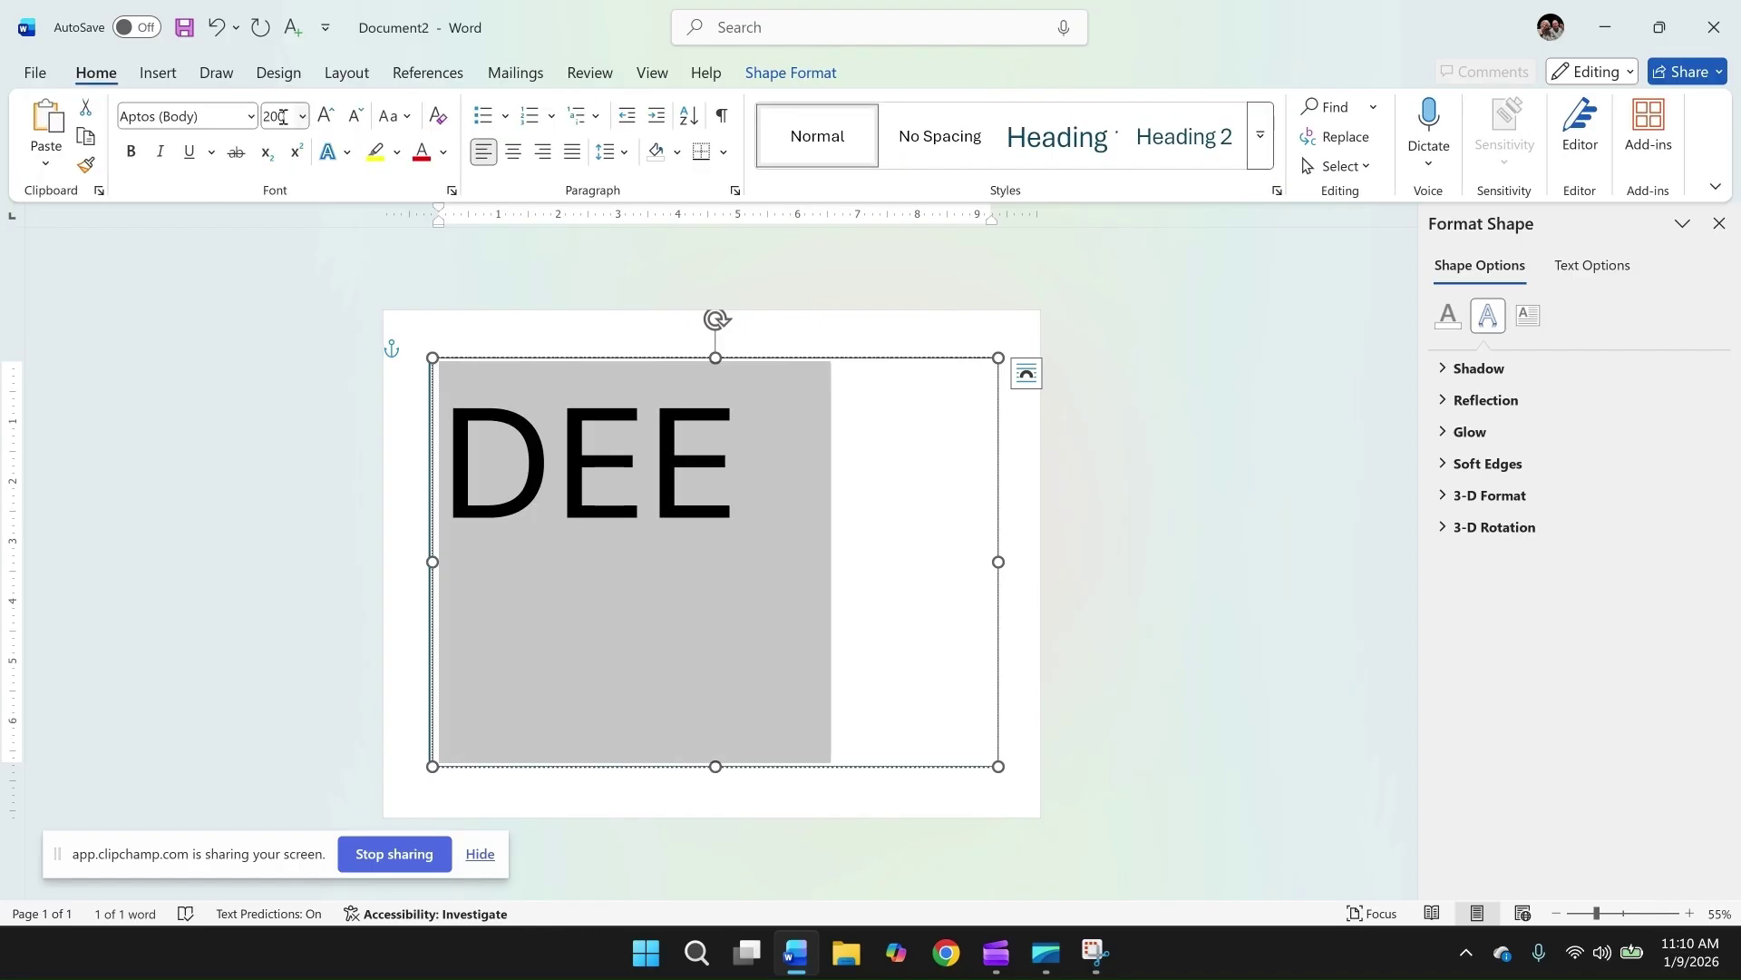
{"action": "left_click", "coordinate": [286, 117]}
{"action": "type", "text": "300"}
{"action": "key", "text": "Return"}
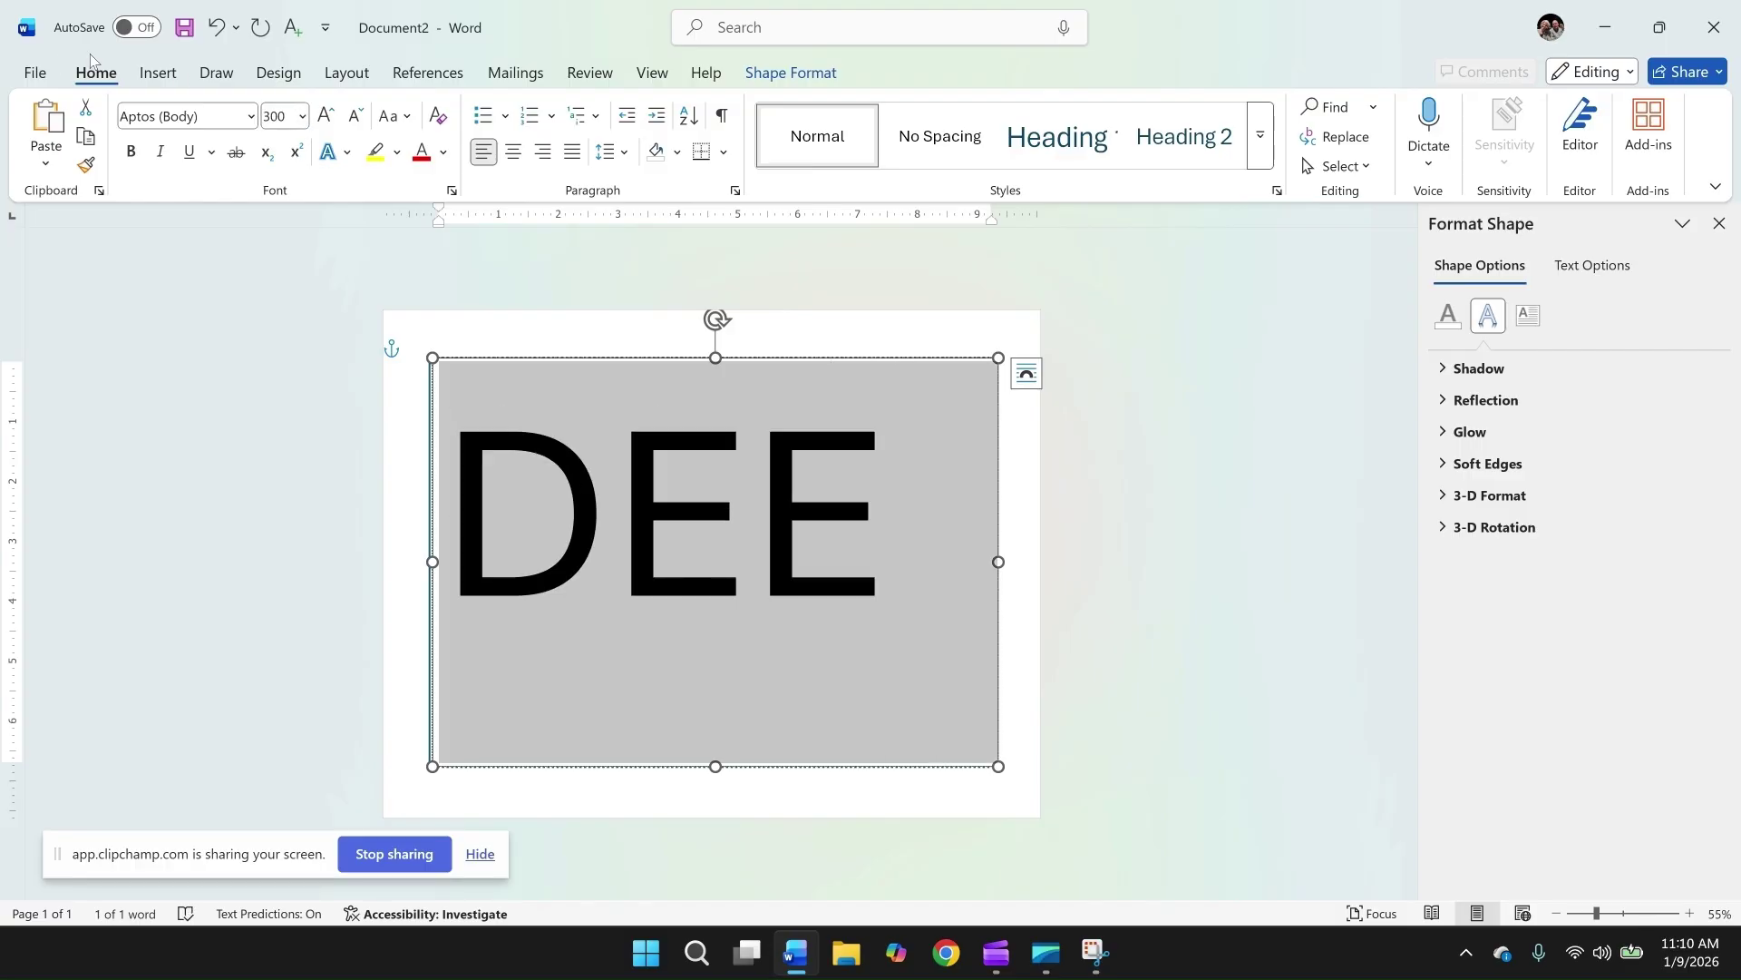
{"action": "left_click", "coordinate": [250, 116]}
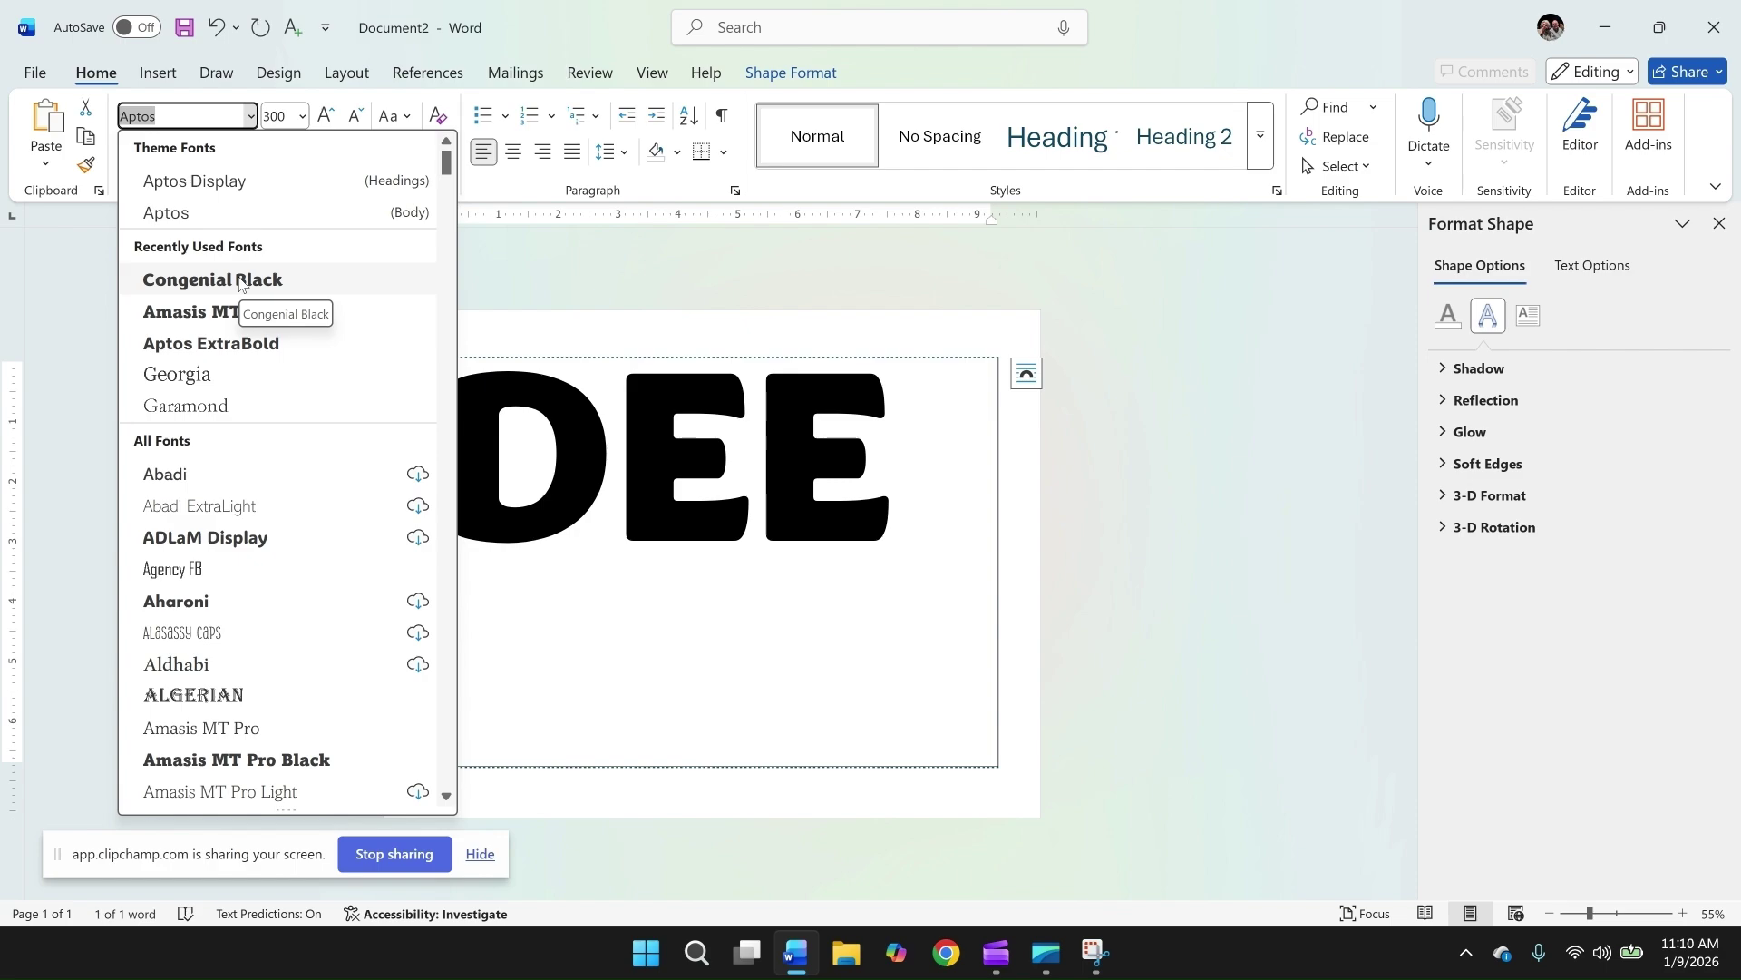
{"action": "left_click", "coordinate": [240, 281]}
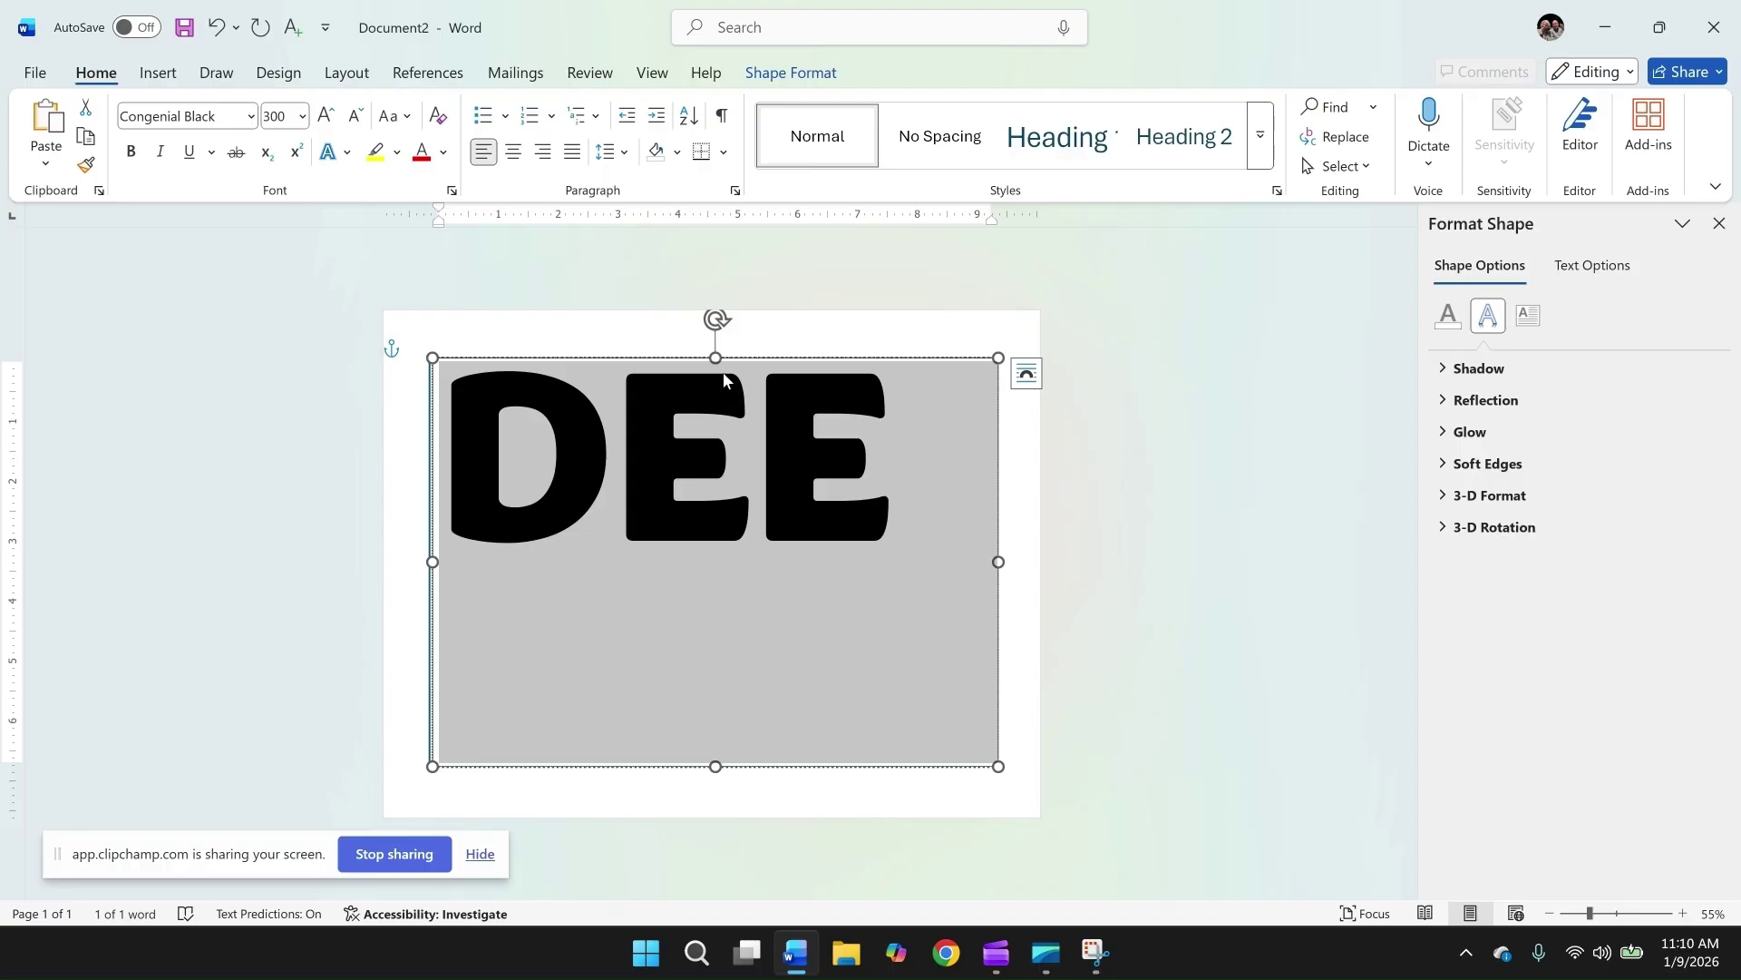
Step: Lower the text box's upper edge to uncover a band of stripes, and centre DEE horizontally in the box
{"action": "left_click_drag", "start_coordinate": [718, 359], "coordinate": [717, 451]}
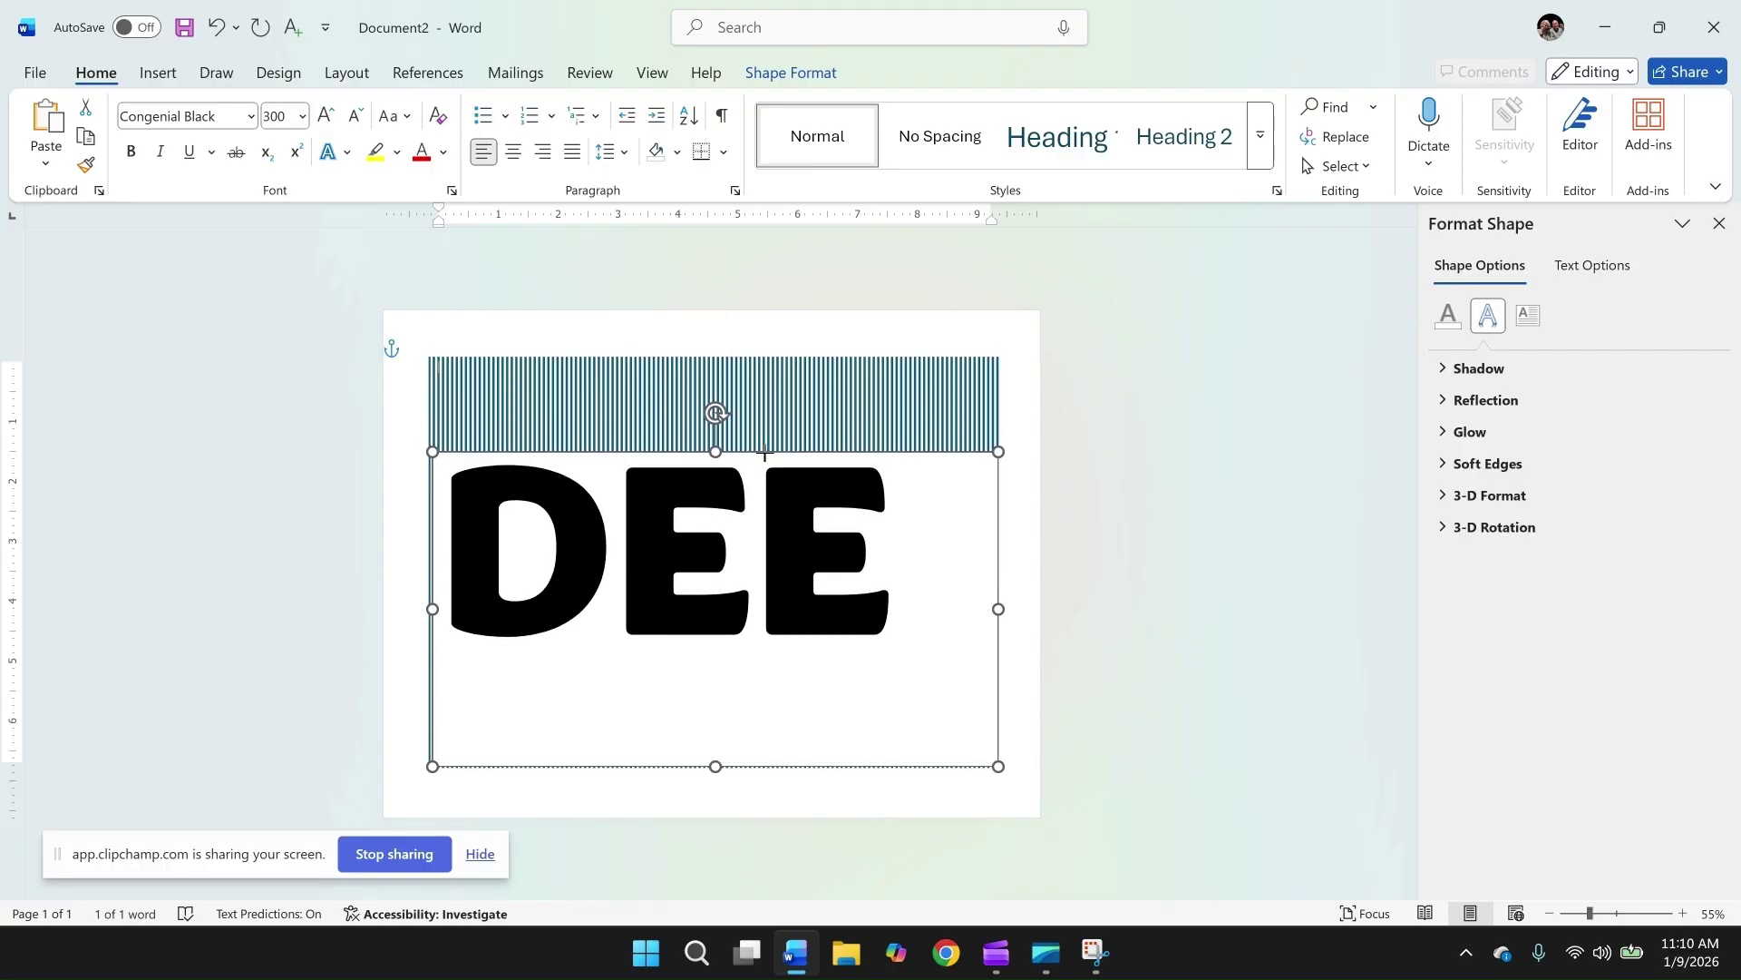
{"action": "left_click", "coordinate": [753, 538]}
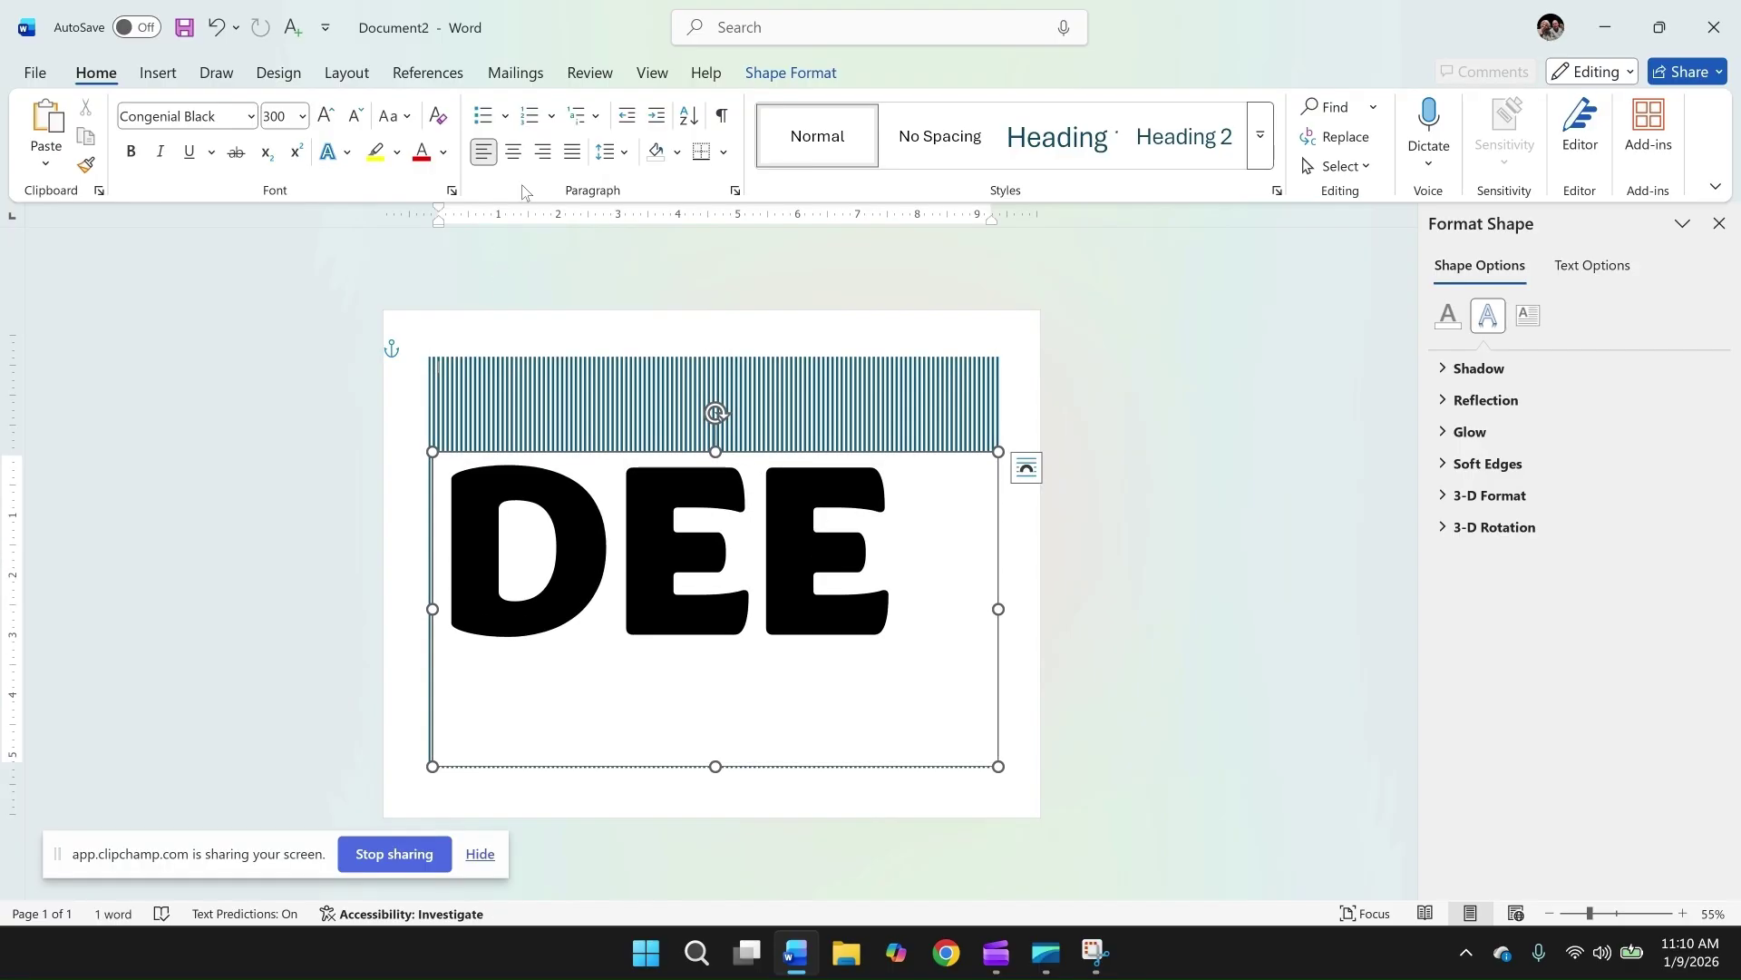
{"action": "left_click", "coordinate": [511, 154]}
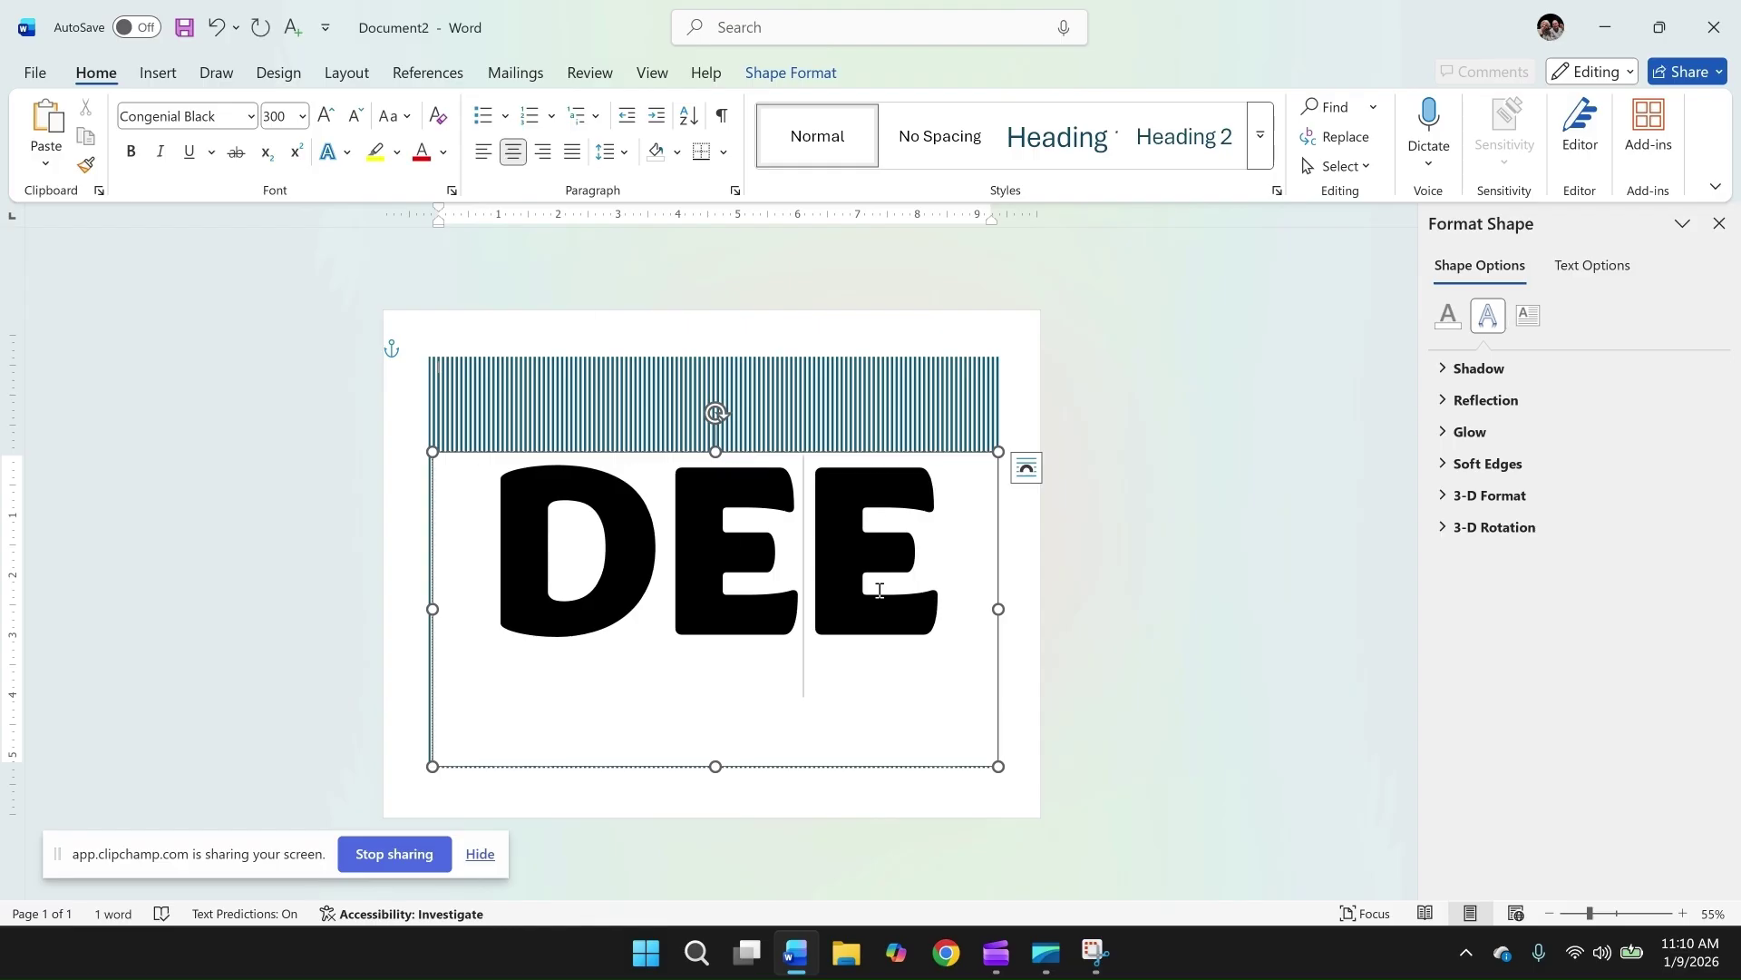
Step: Set the font size of DEE to 325 and deselect the text box
{"action": "left_click_drag", "start_coordinate": [955, 618], "coordinate": [528, 585]}
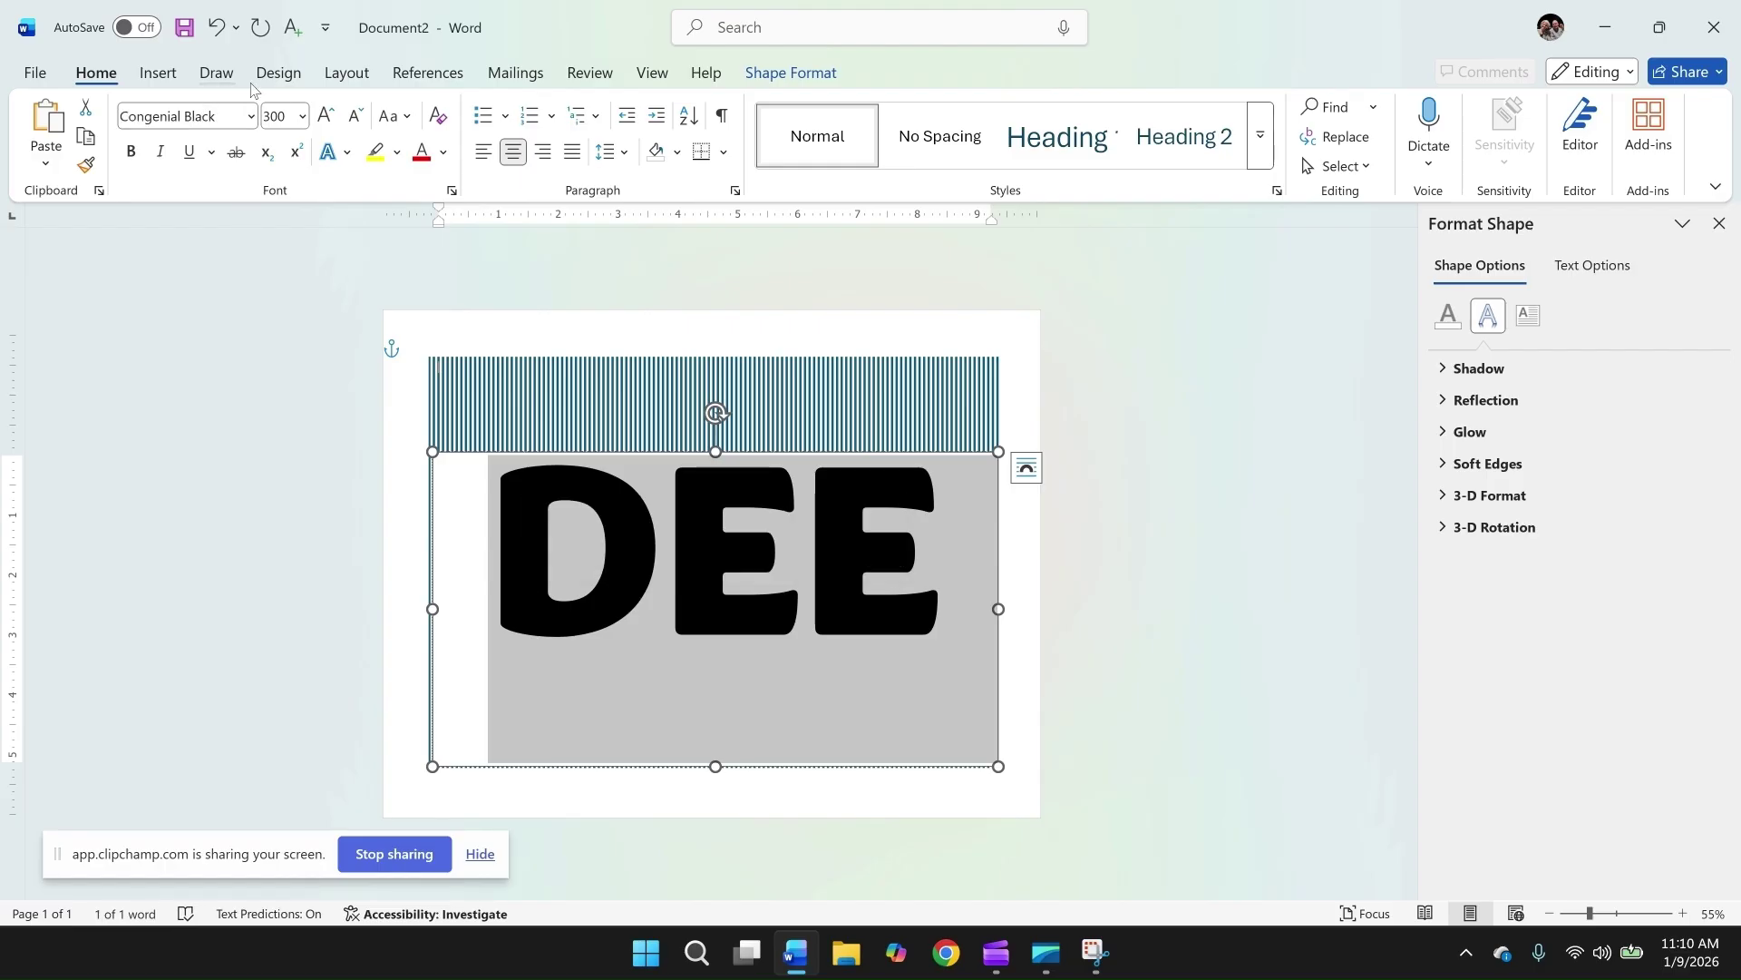
{"action": "left_click", "coordinate": [281, 111]}
{"action": "type", "text": "325"}
{"action": "key", "text": "Return"}
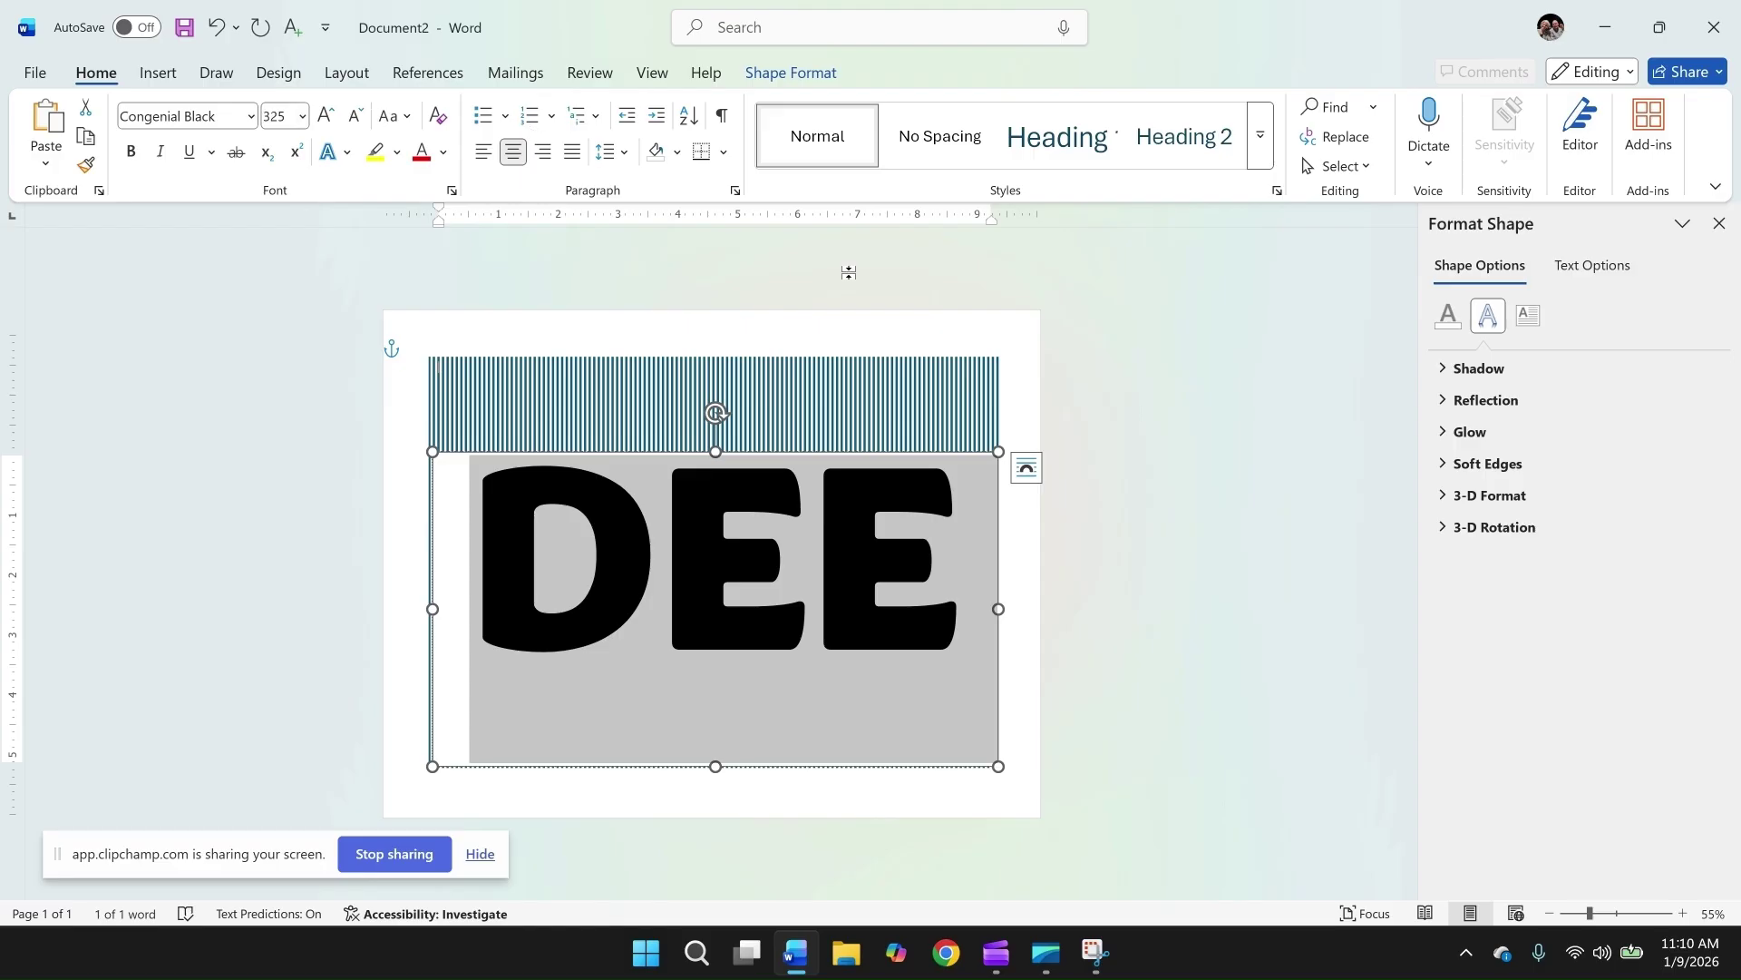
{"action": "left_click", "coordinate": [1170, 433]}
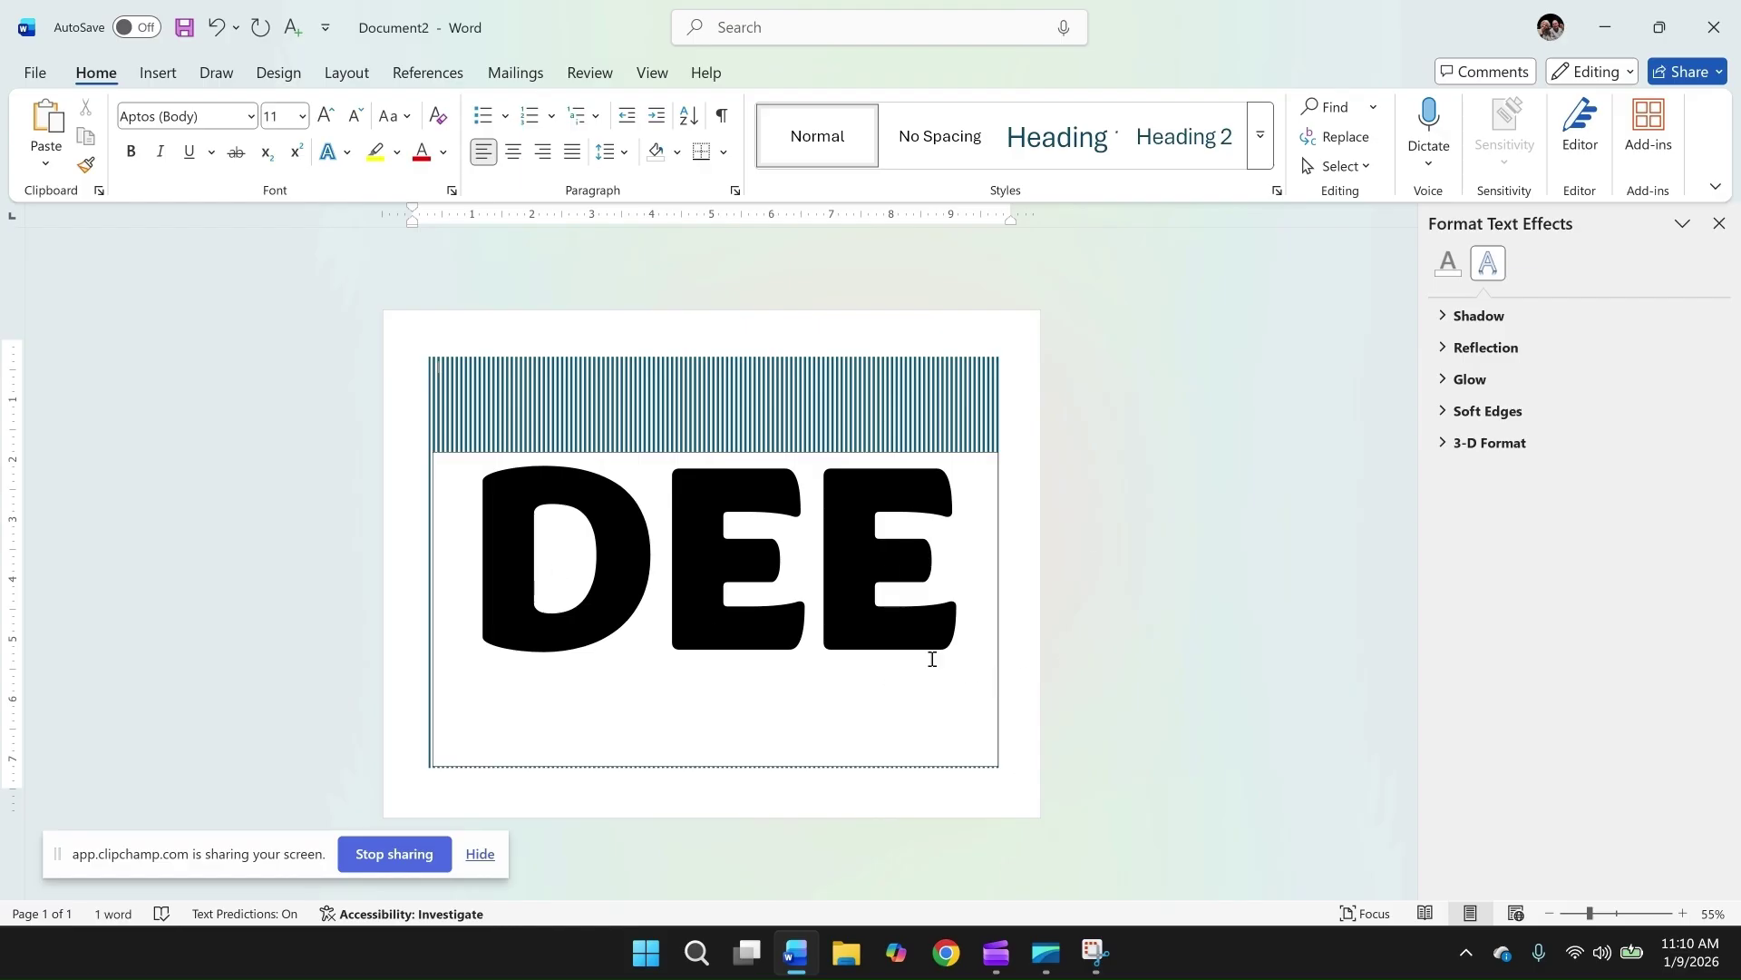
Step: Format the DEE text box with no fill and no line, and deselect it
{"action": "left_click", "coordinate": [926, 705]}
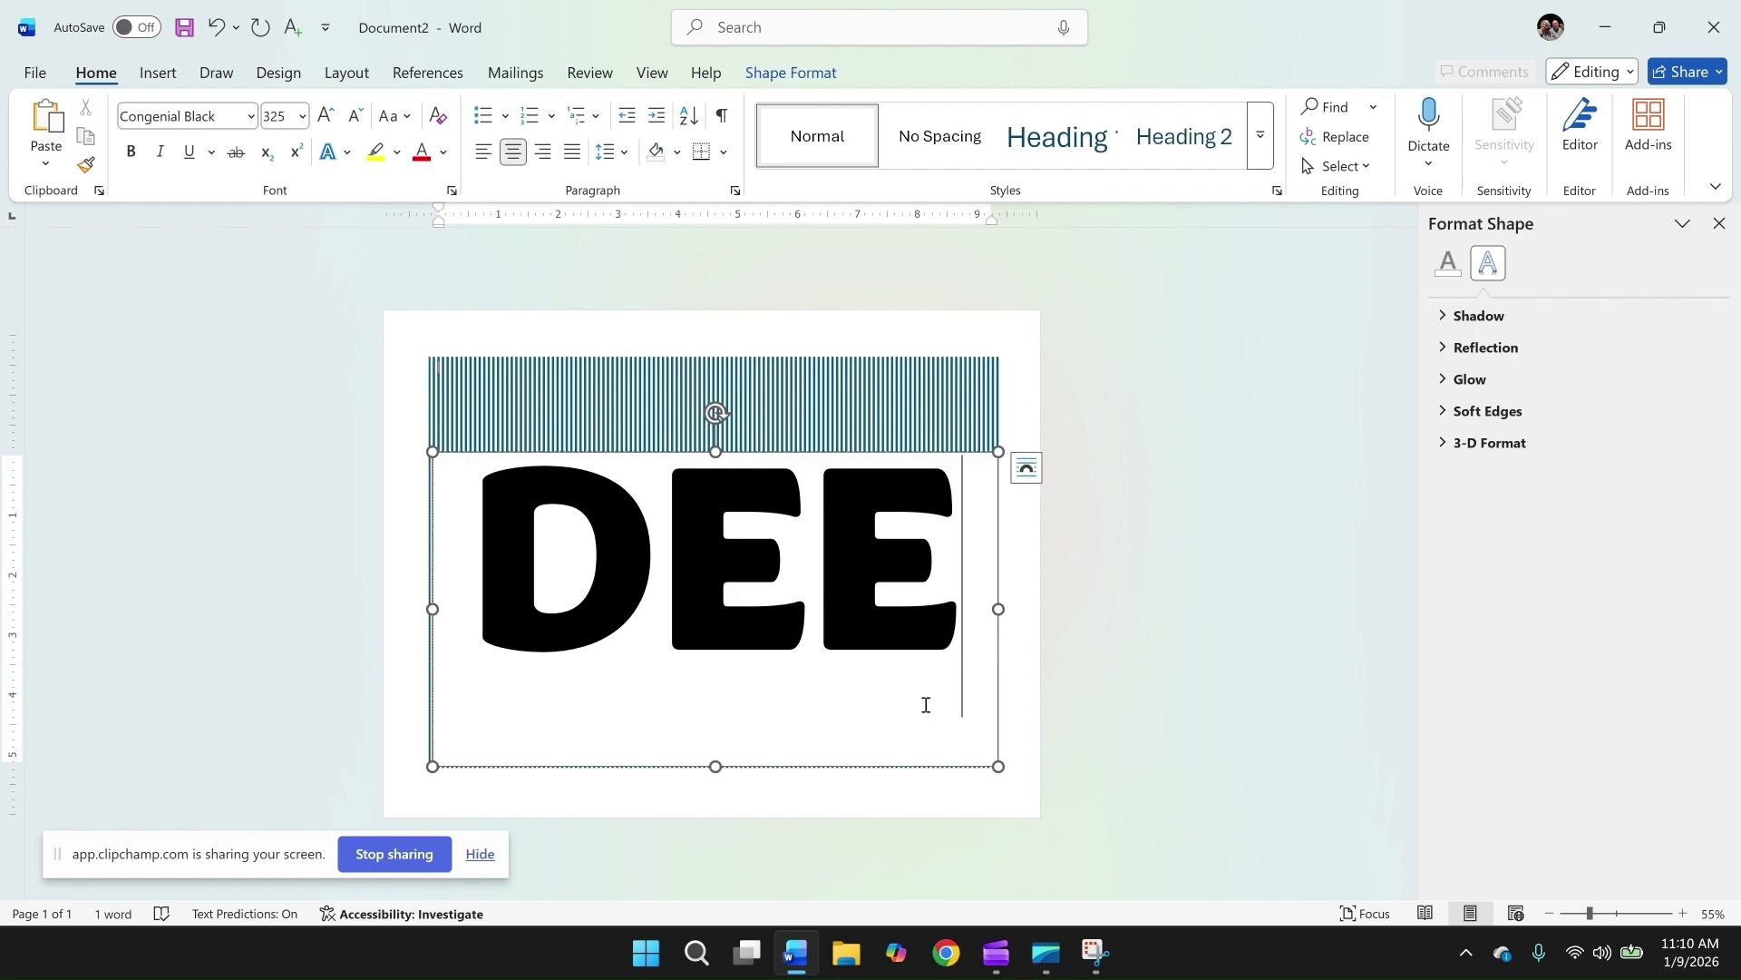
{"action": "left_click", "coordinate": [982, 767]}
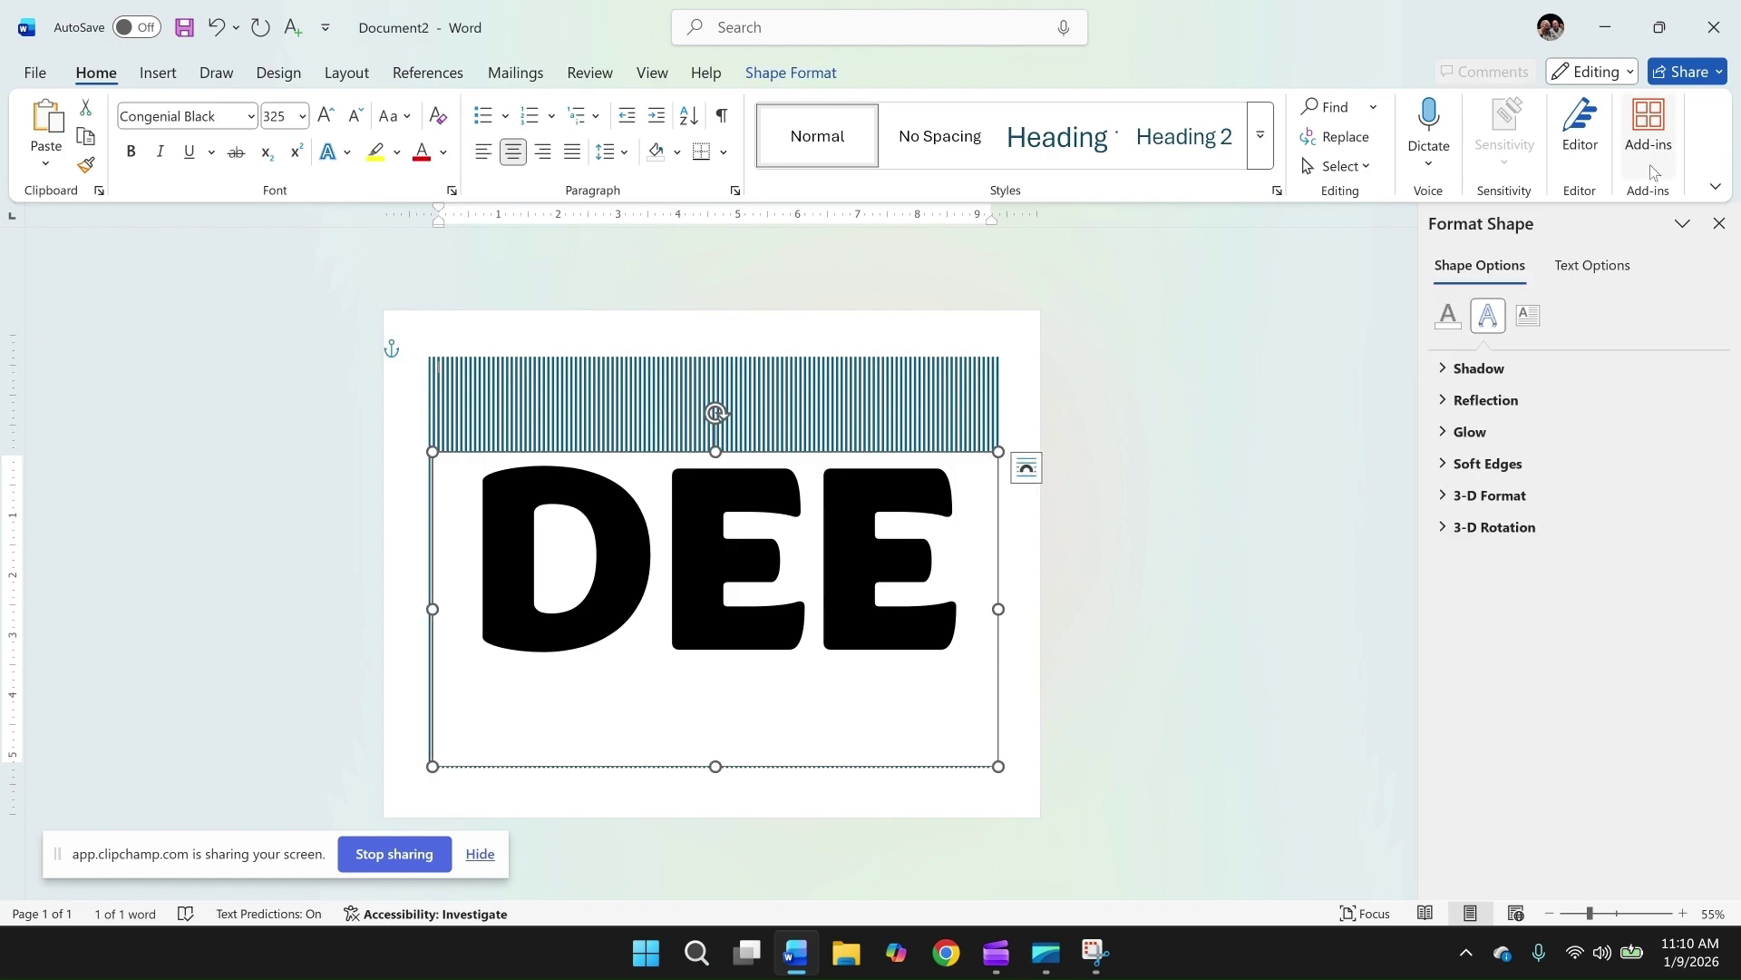
{"action": "left_click", "coordinate": [1593, 267]}
{"action": "left_click", "coordinate": [1487, 273]}
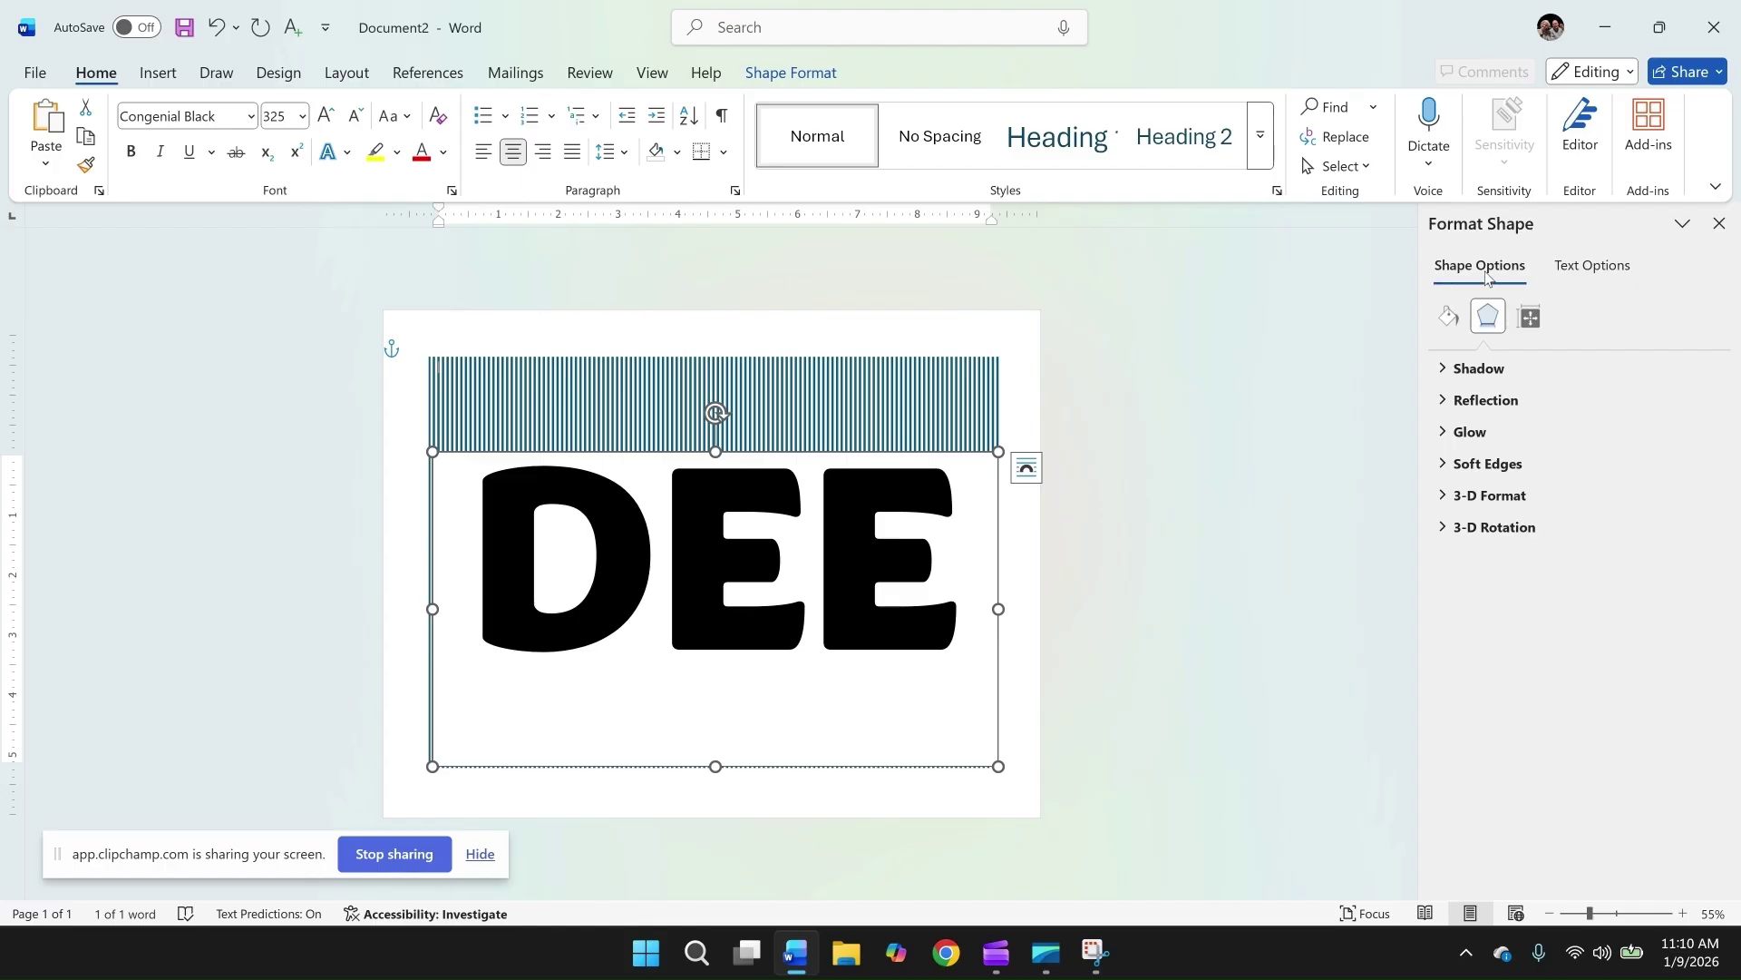
{"action": "left_click", "coordinate": [1449, 325]}
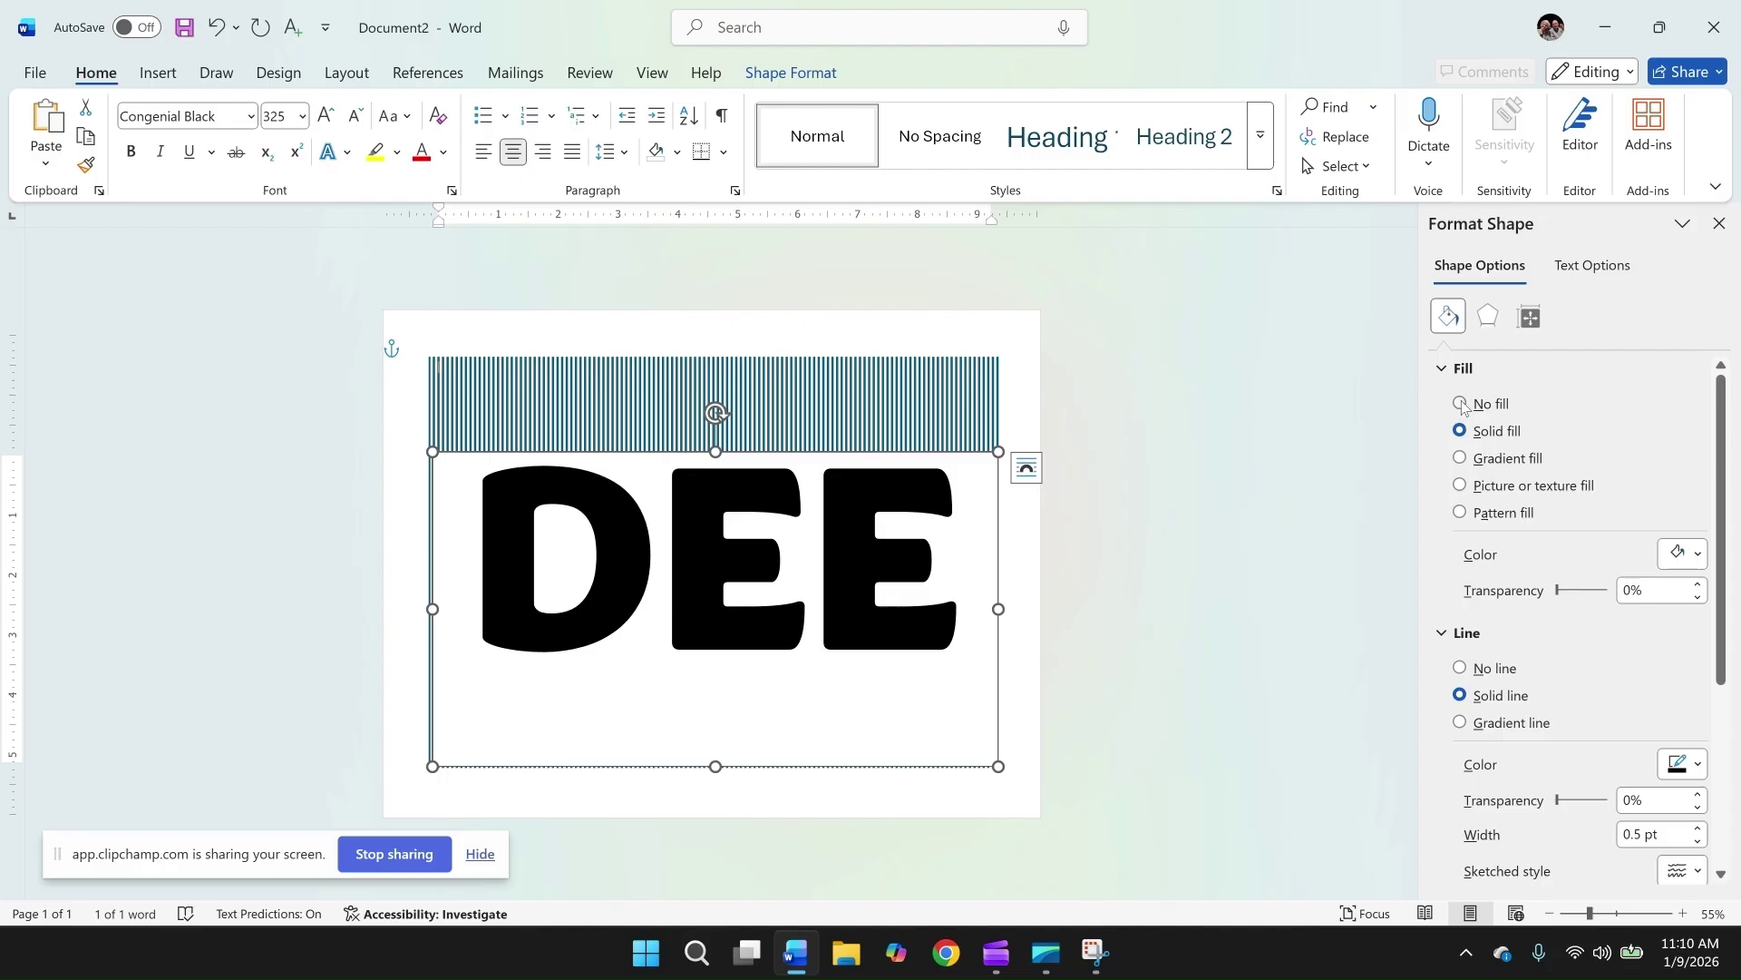
{"action": "left_click", "coordinate": [1461, 405]}
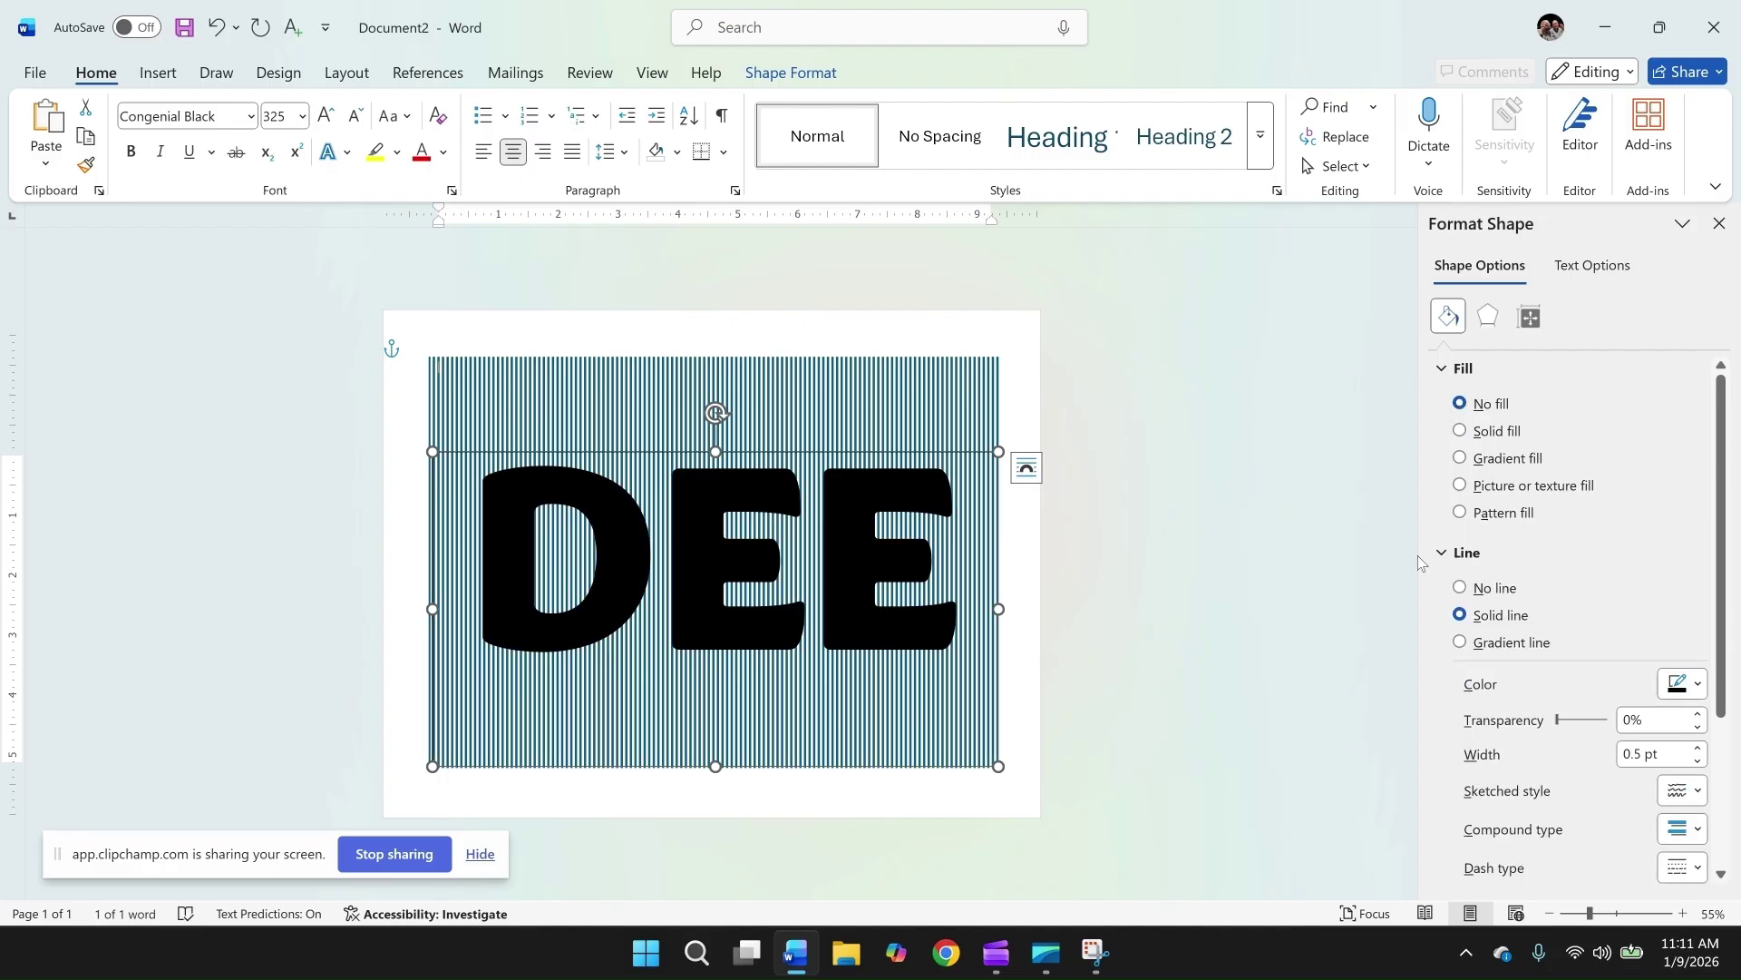
{"action": "left_click", "coordinate": [1460, 588]}
{"action": "left_click", "coordinate": [1019, 742]}
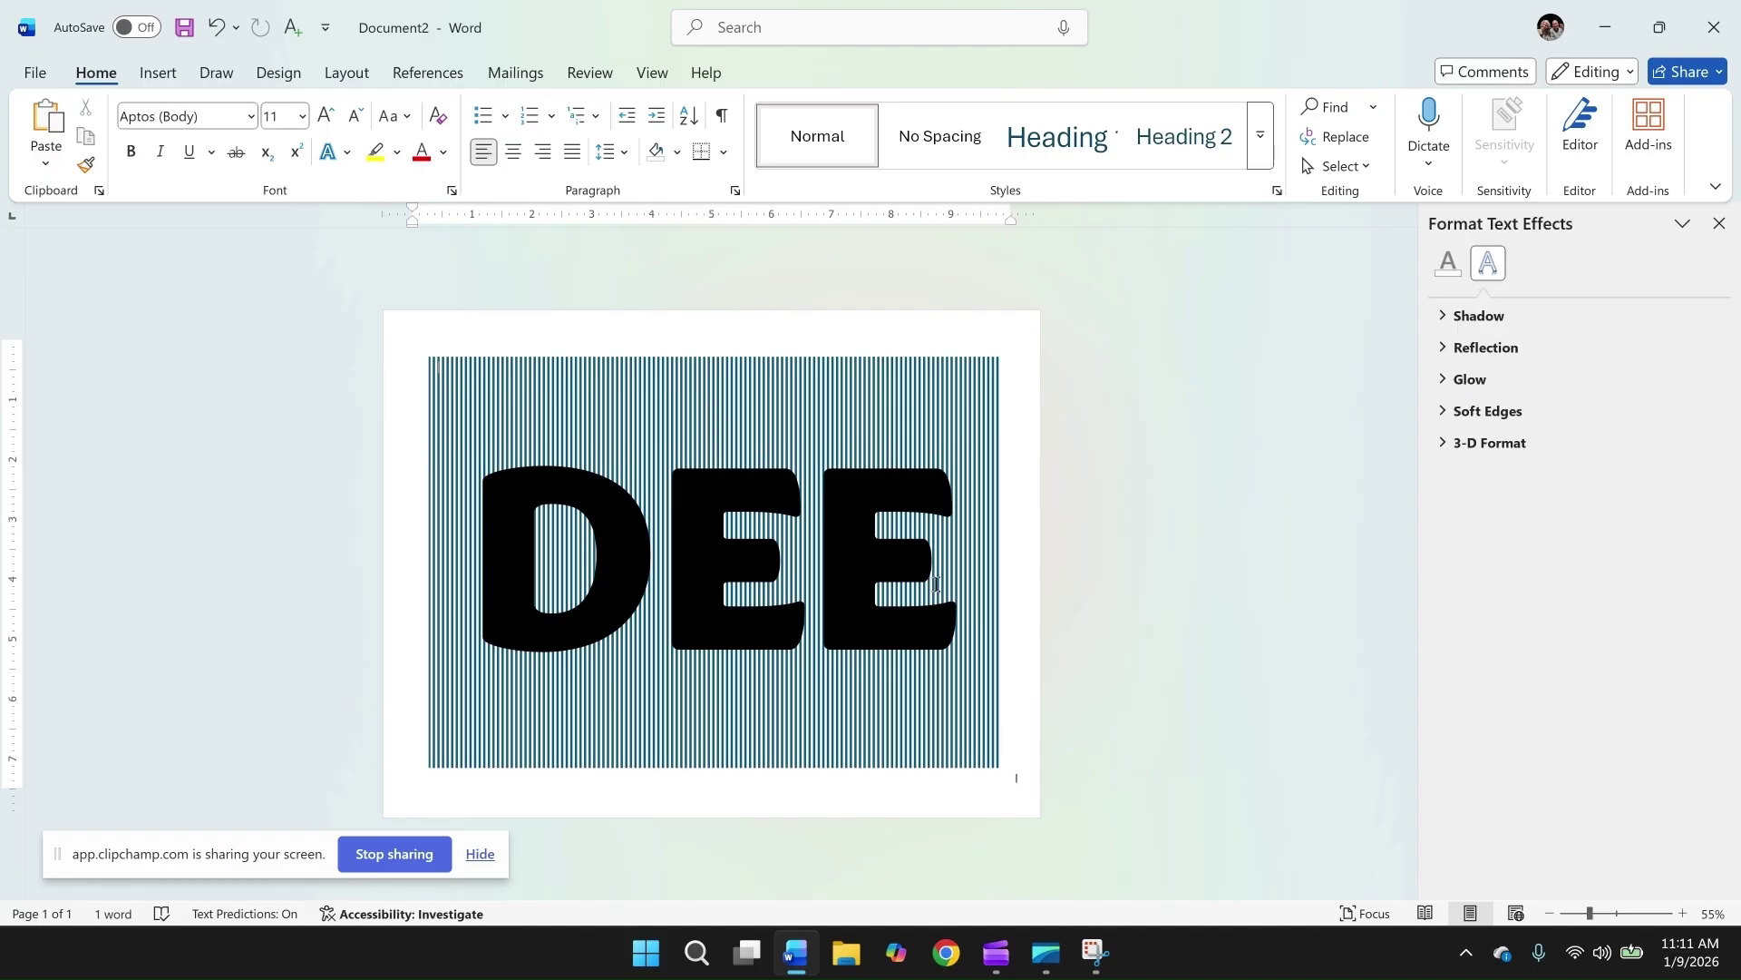
Step: Give the DEE letters no text fill and a solid white text outline, and deselect the text box
{"action": "left_click_drag", "start_coordinate": [964, 607], "coordinate": [526, 525]}
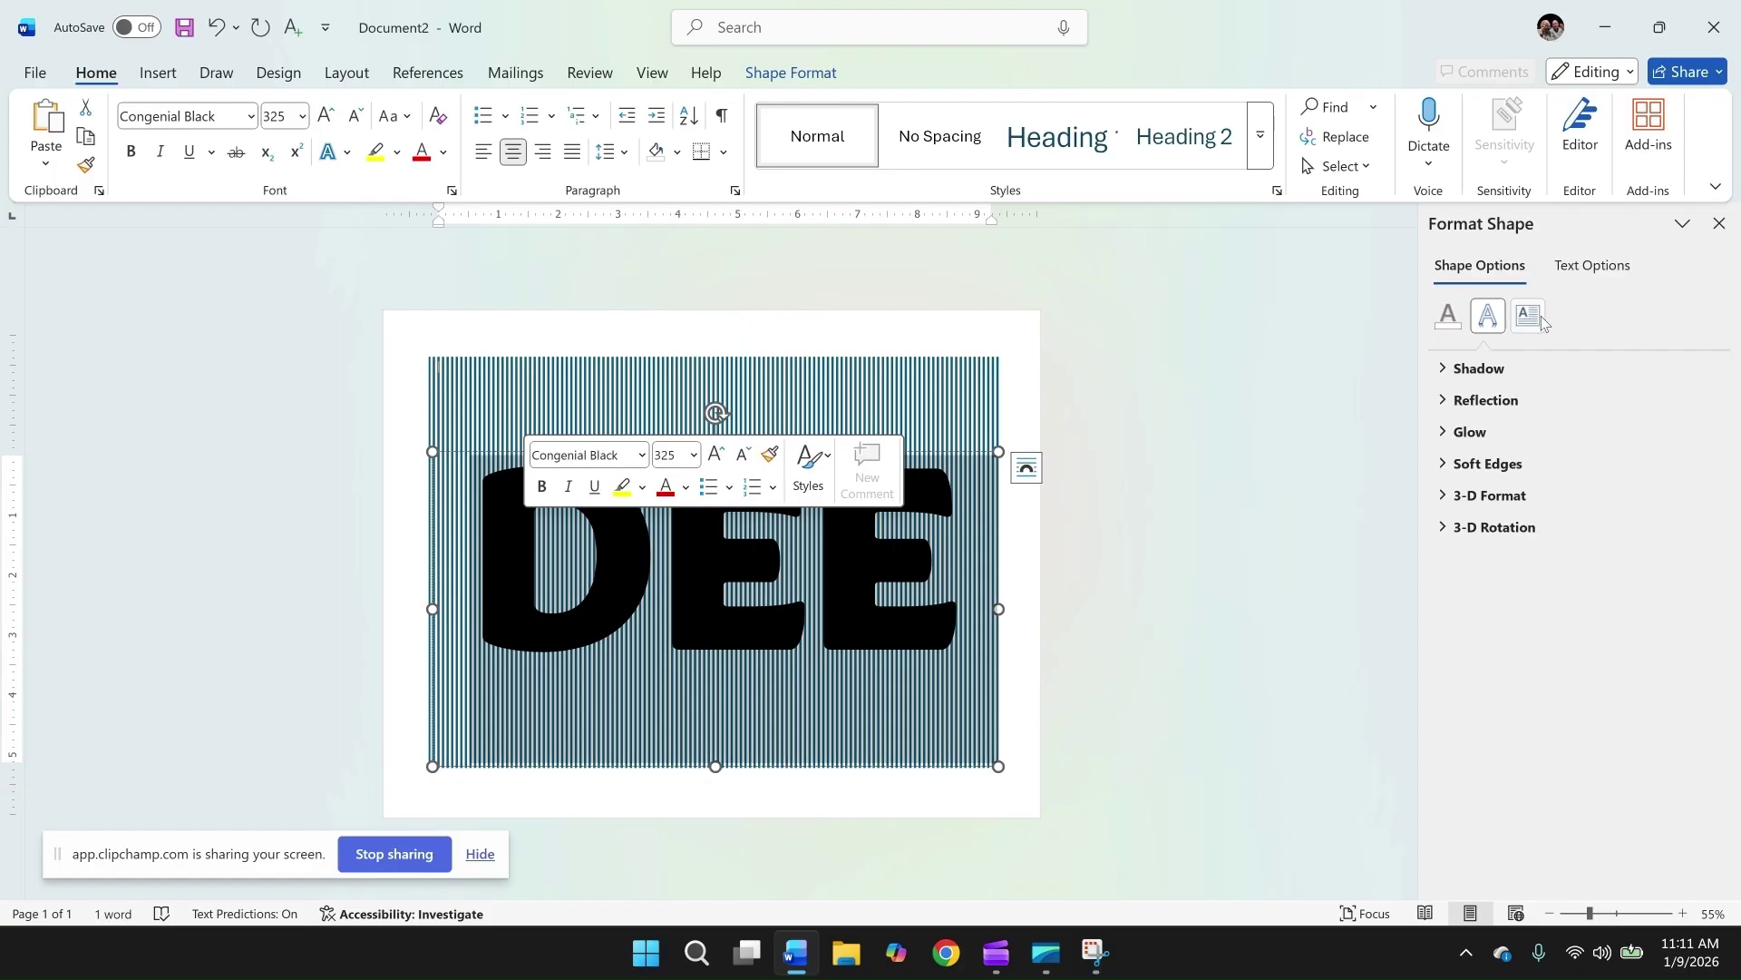
{"action": "left_click", "coordinate": [1451, 319]}
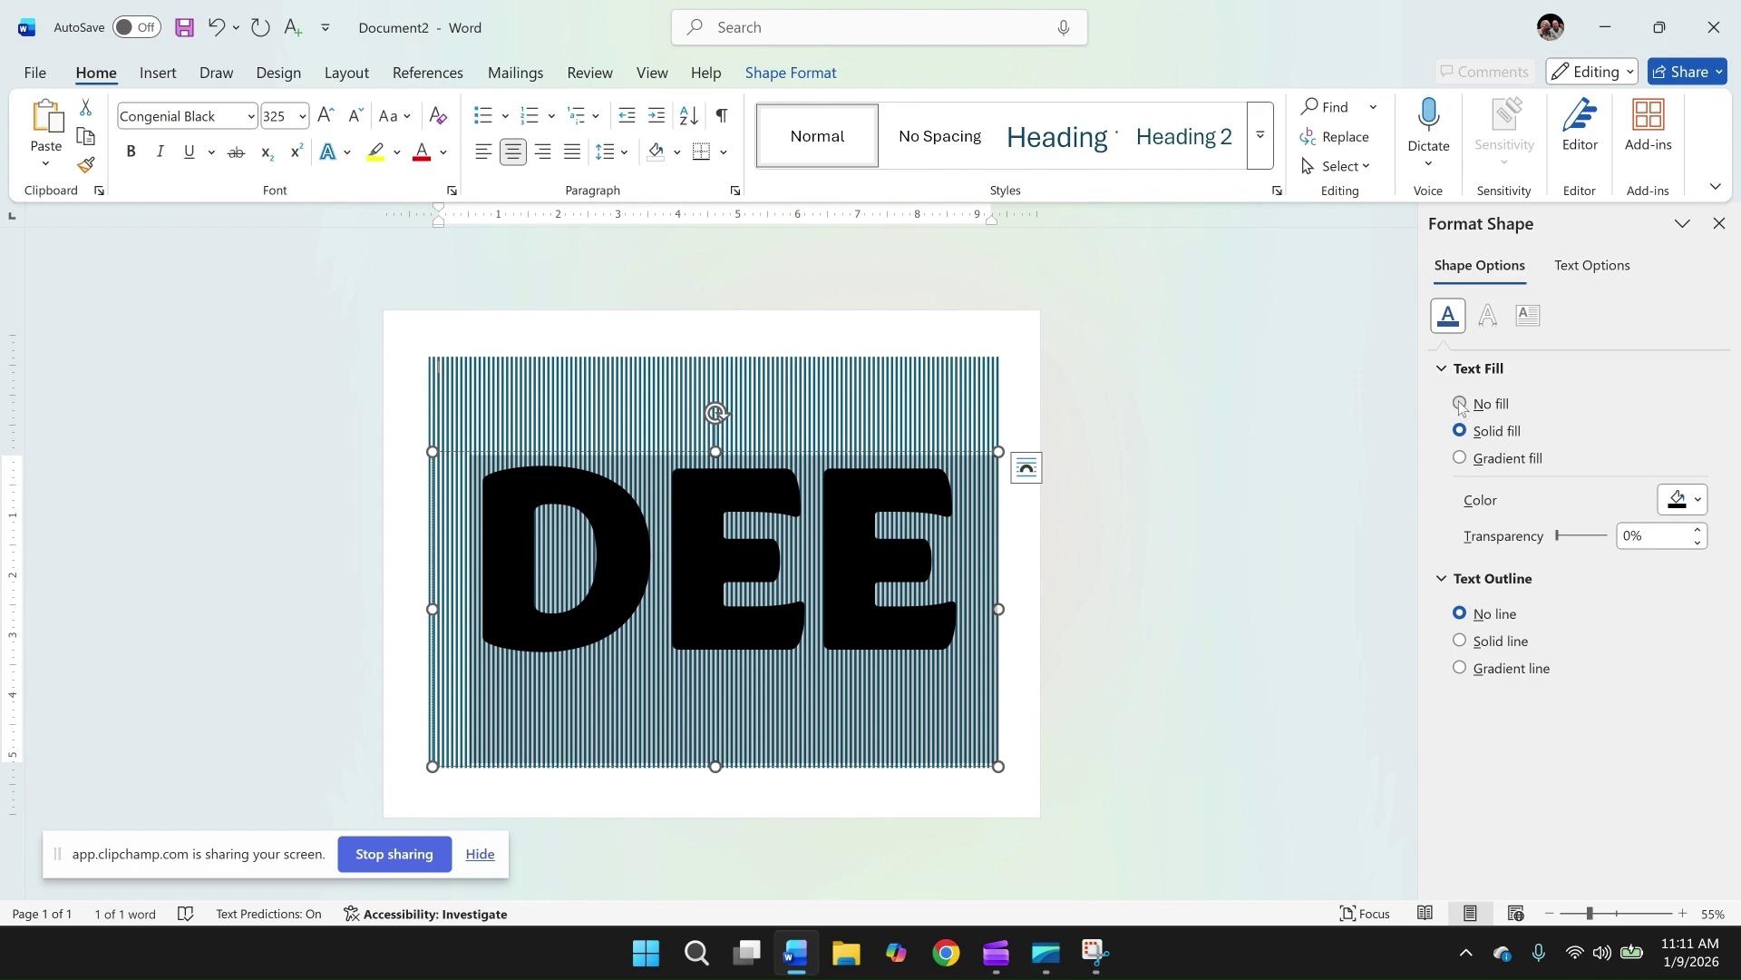
{"action": "left_click", "coordinate": [1462, 404]}
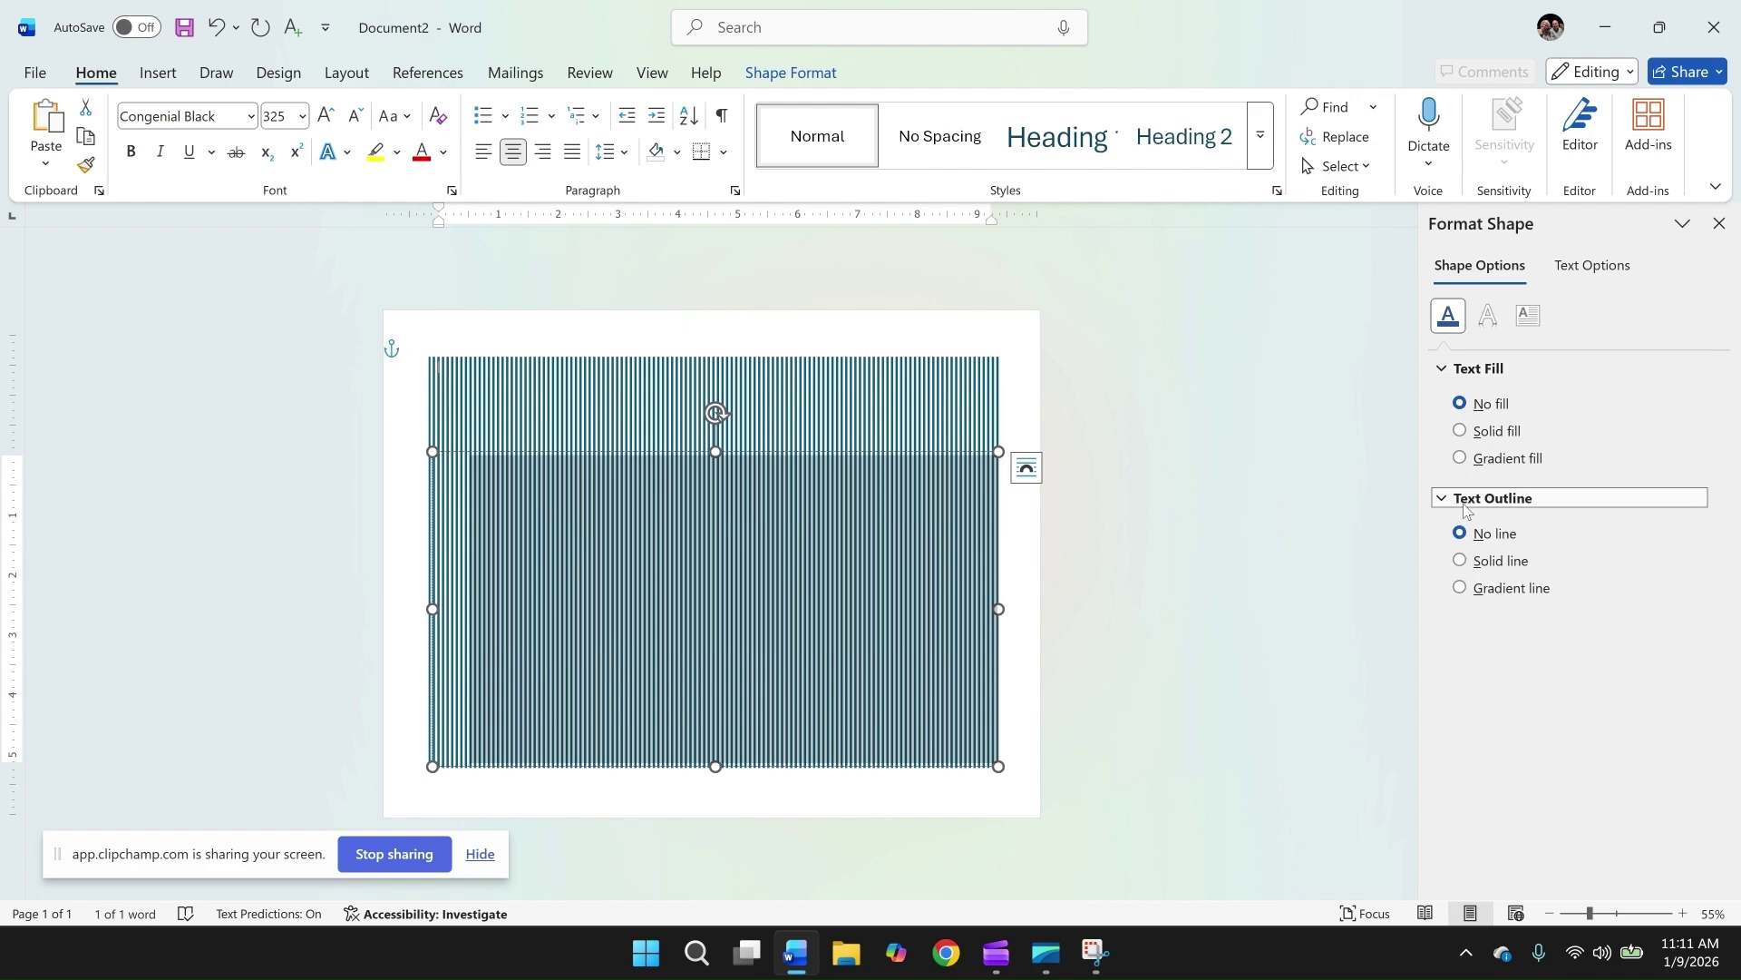
{"action": "left_click", "coordinate": [1462, 561]}
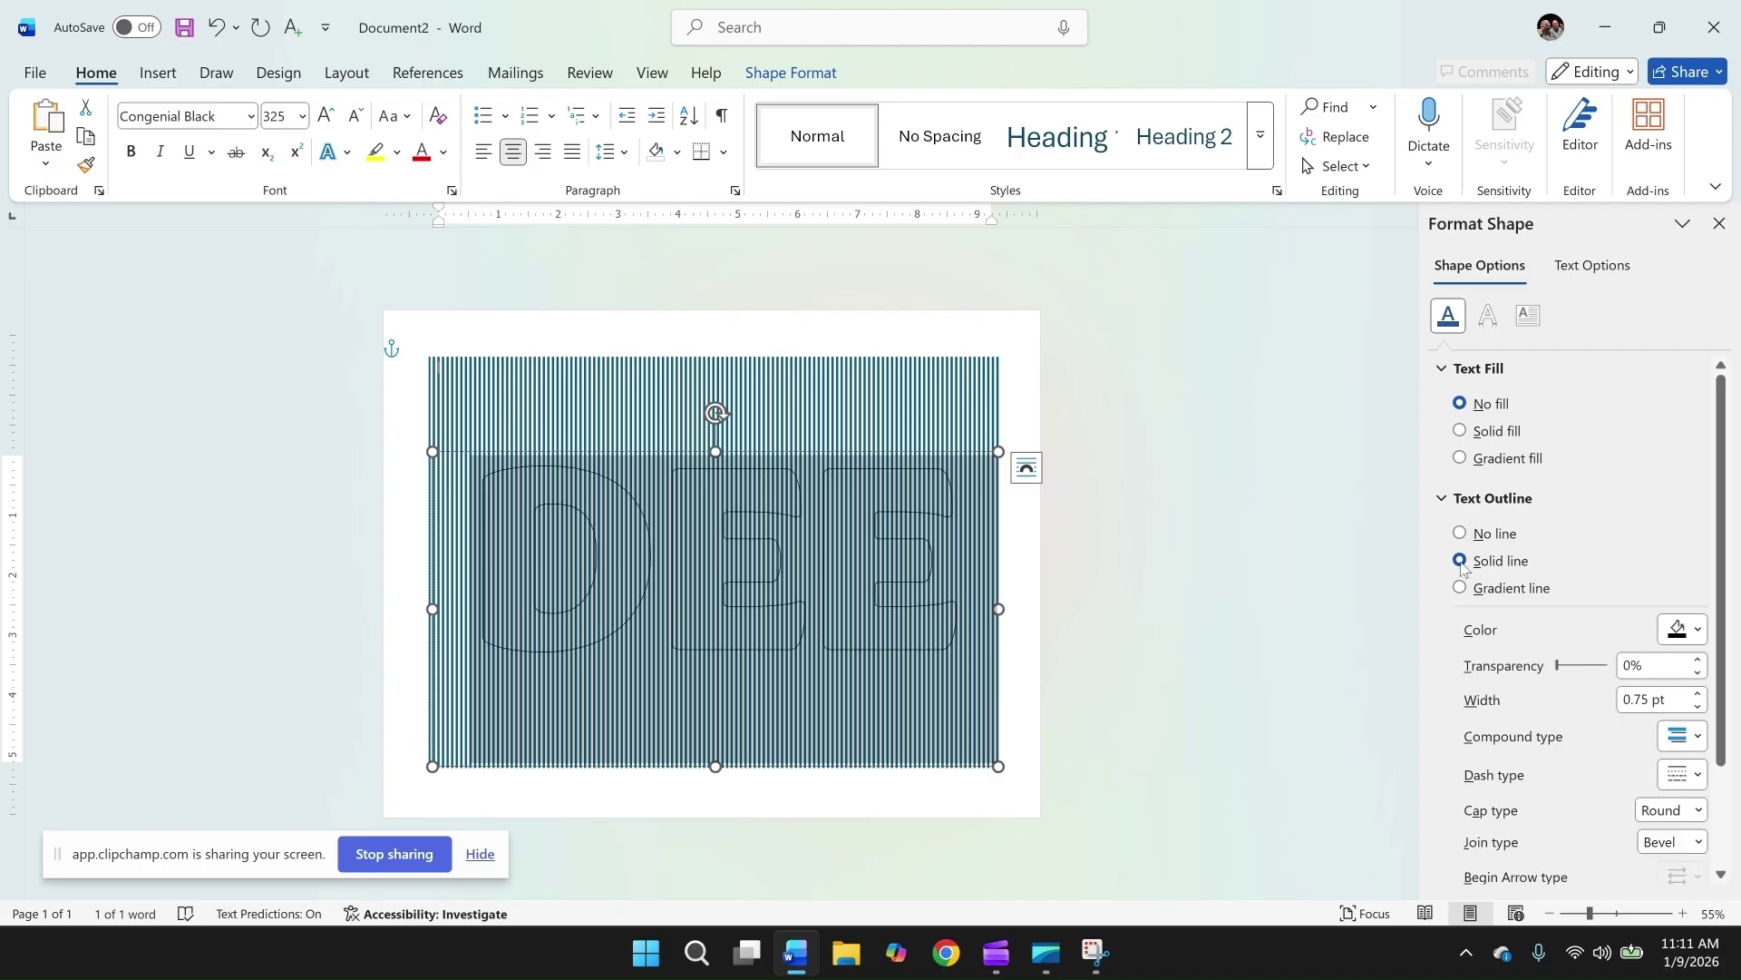
{"action": "left_click", "coordinate": [1695, 632]}
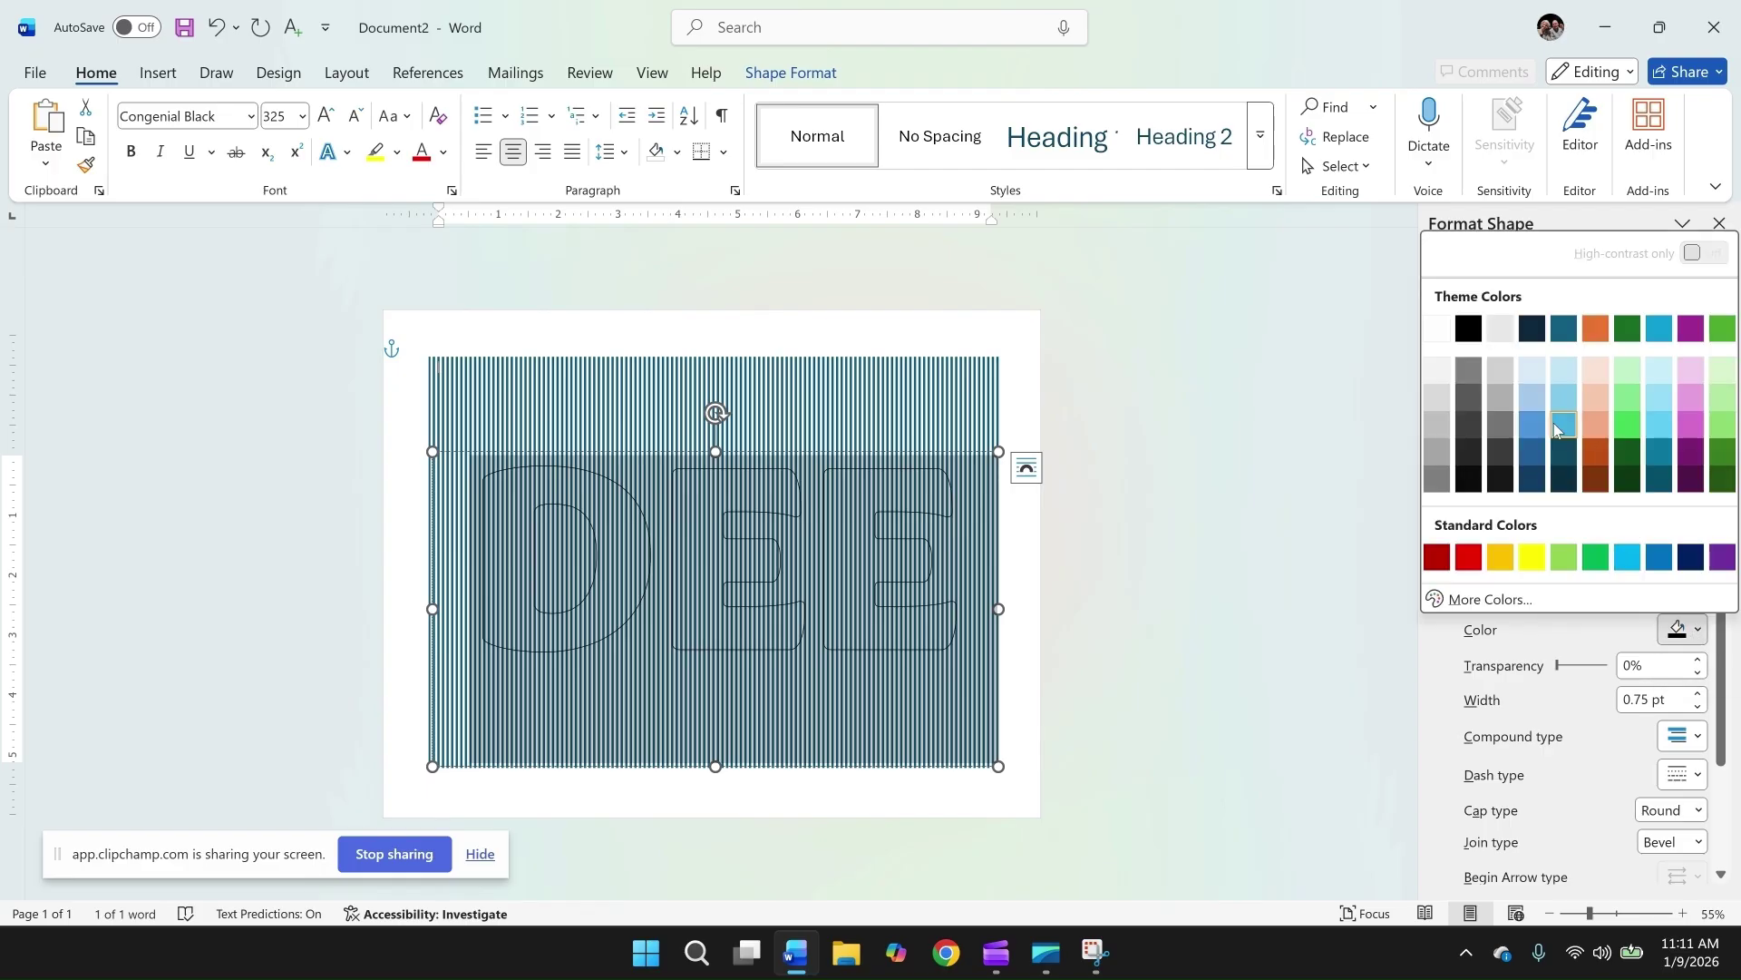
{"action": "left_click", "coordinate": [1587, 436]}
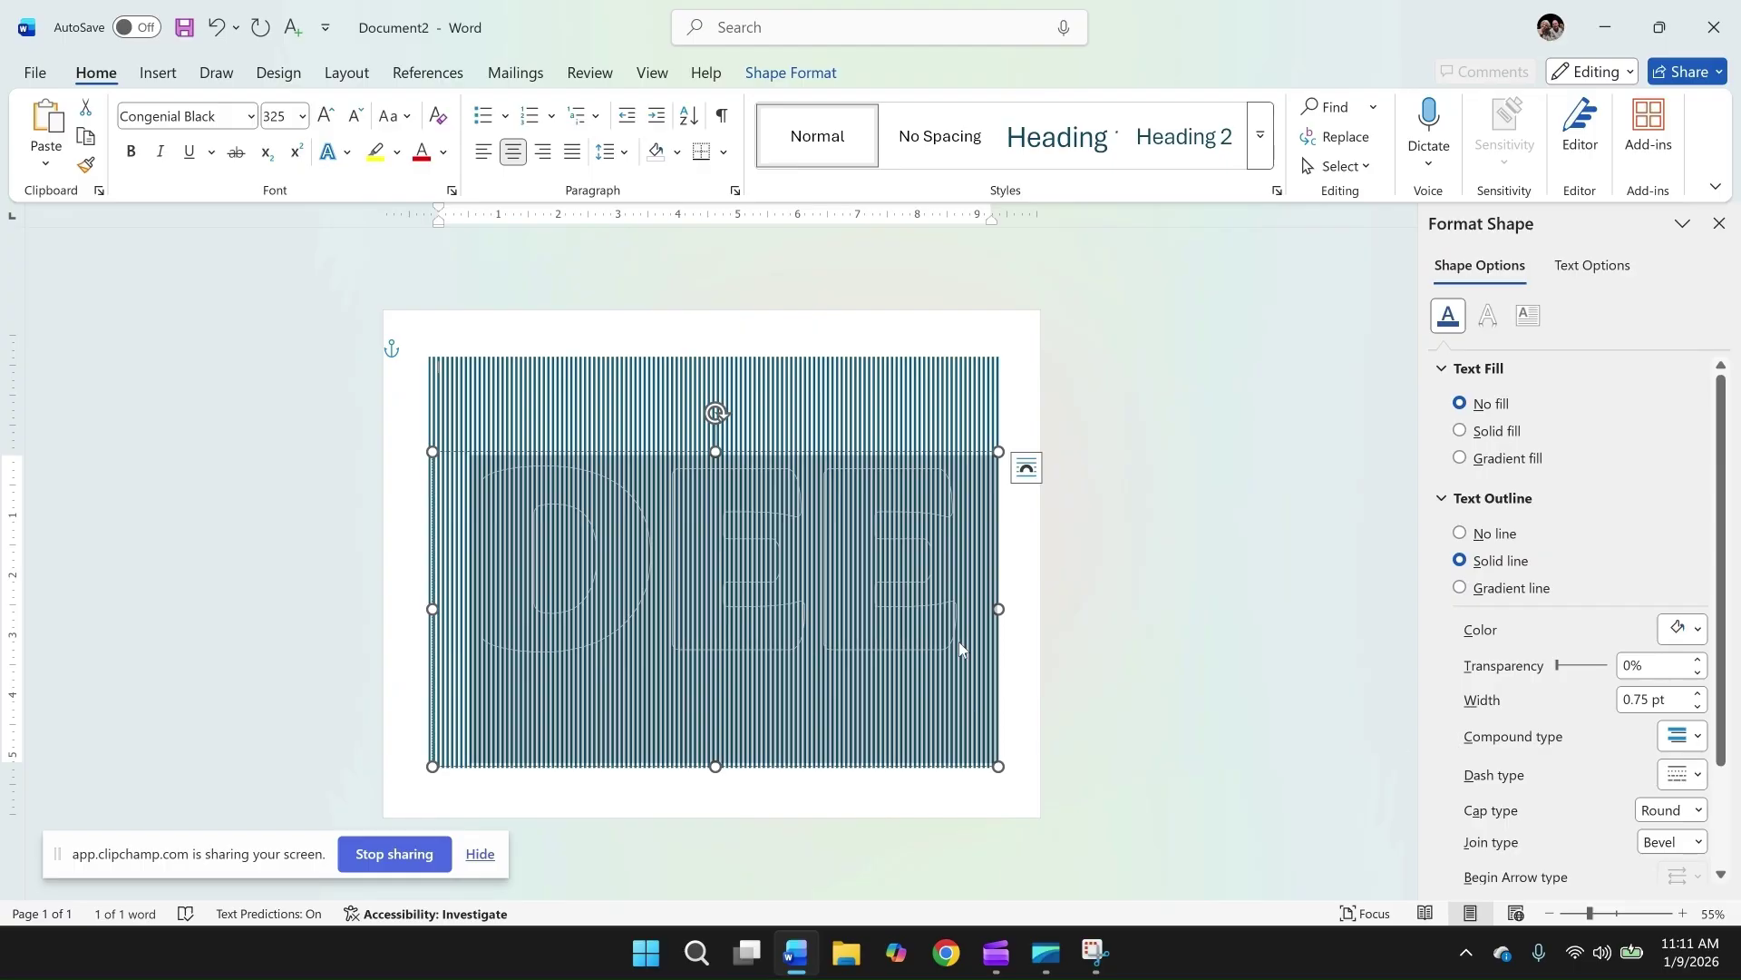
{"action": "left_click", "coordinate": [1037, 769]}
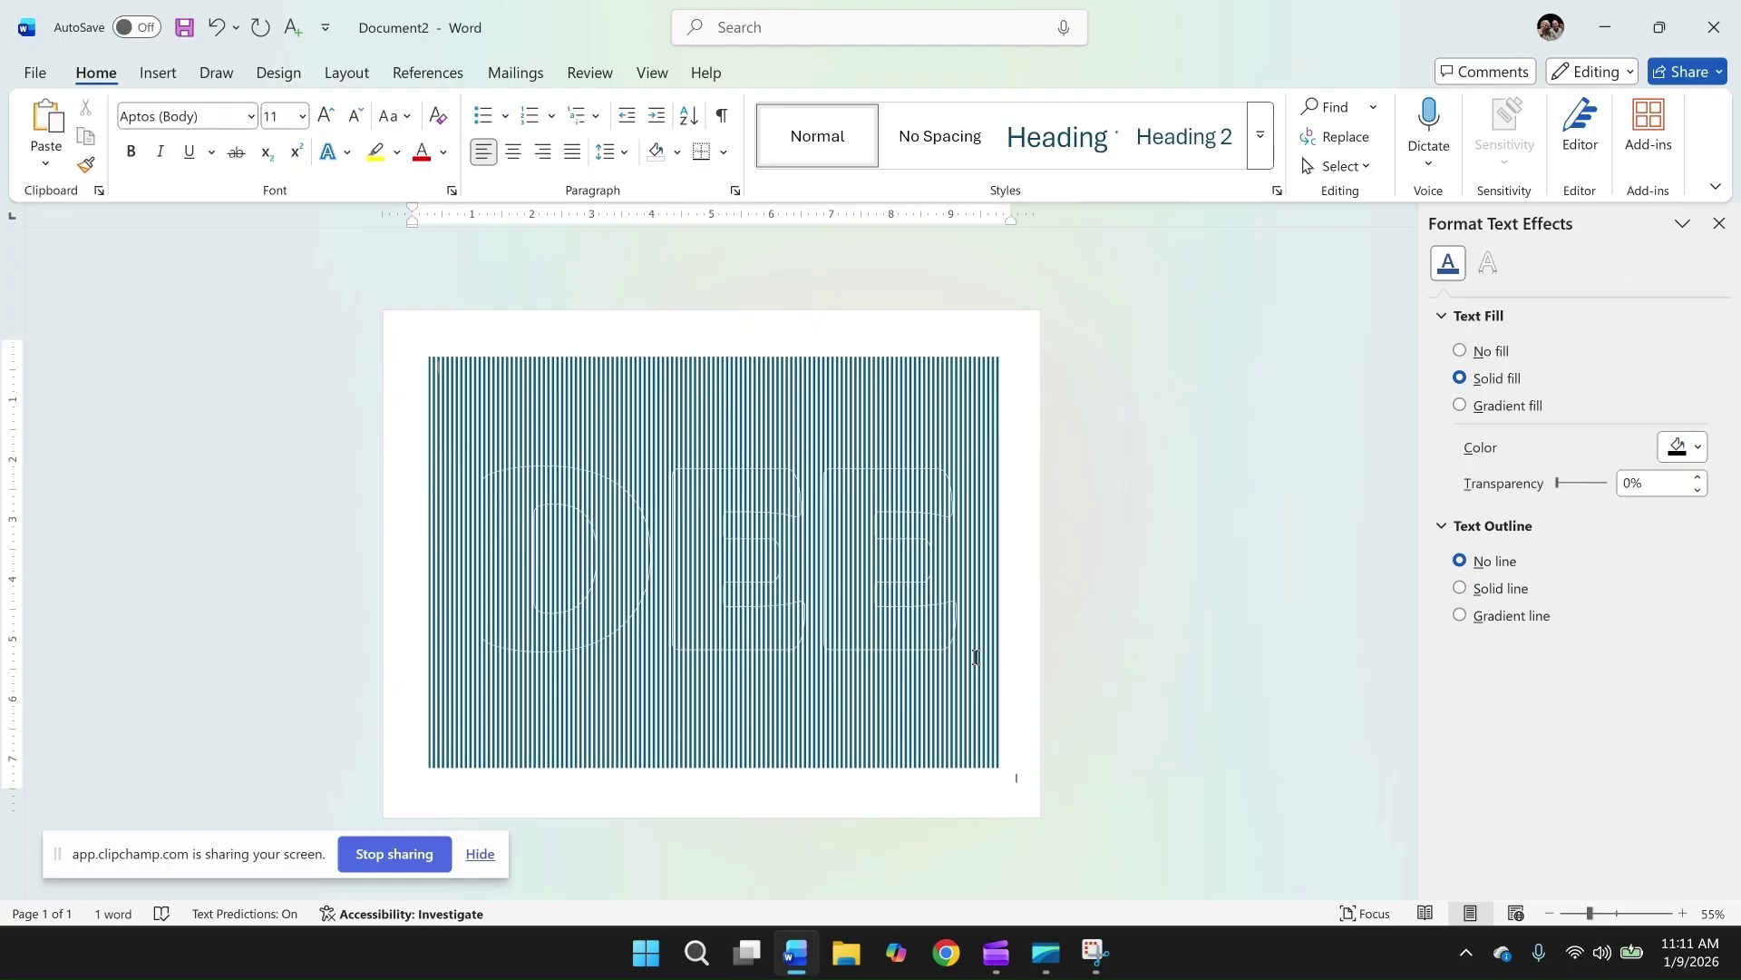
Step: Set the white text outline of DEE to a width of 4 pt
{"action": "left_click_drag", "start_coordinate": [966, 635], "coordinate": [709, 588]}
{"action": "left_click_drag", "start_coordinate": [537, 552], "coordinate": [503, 552]}
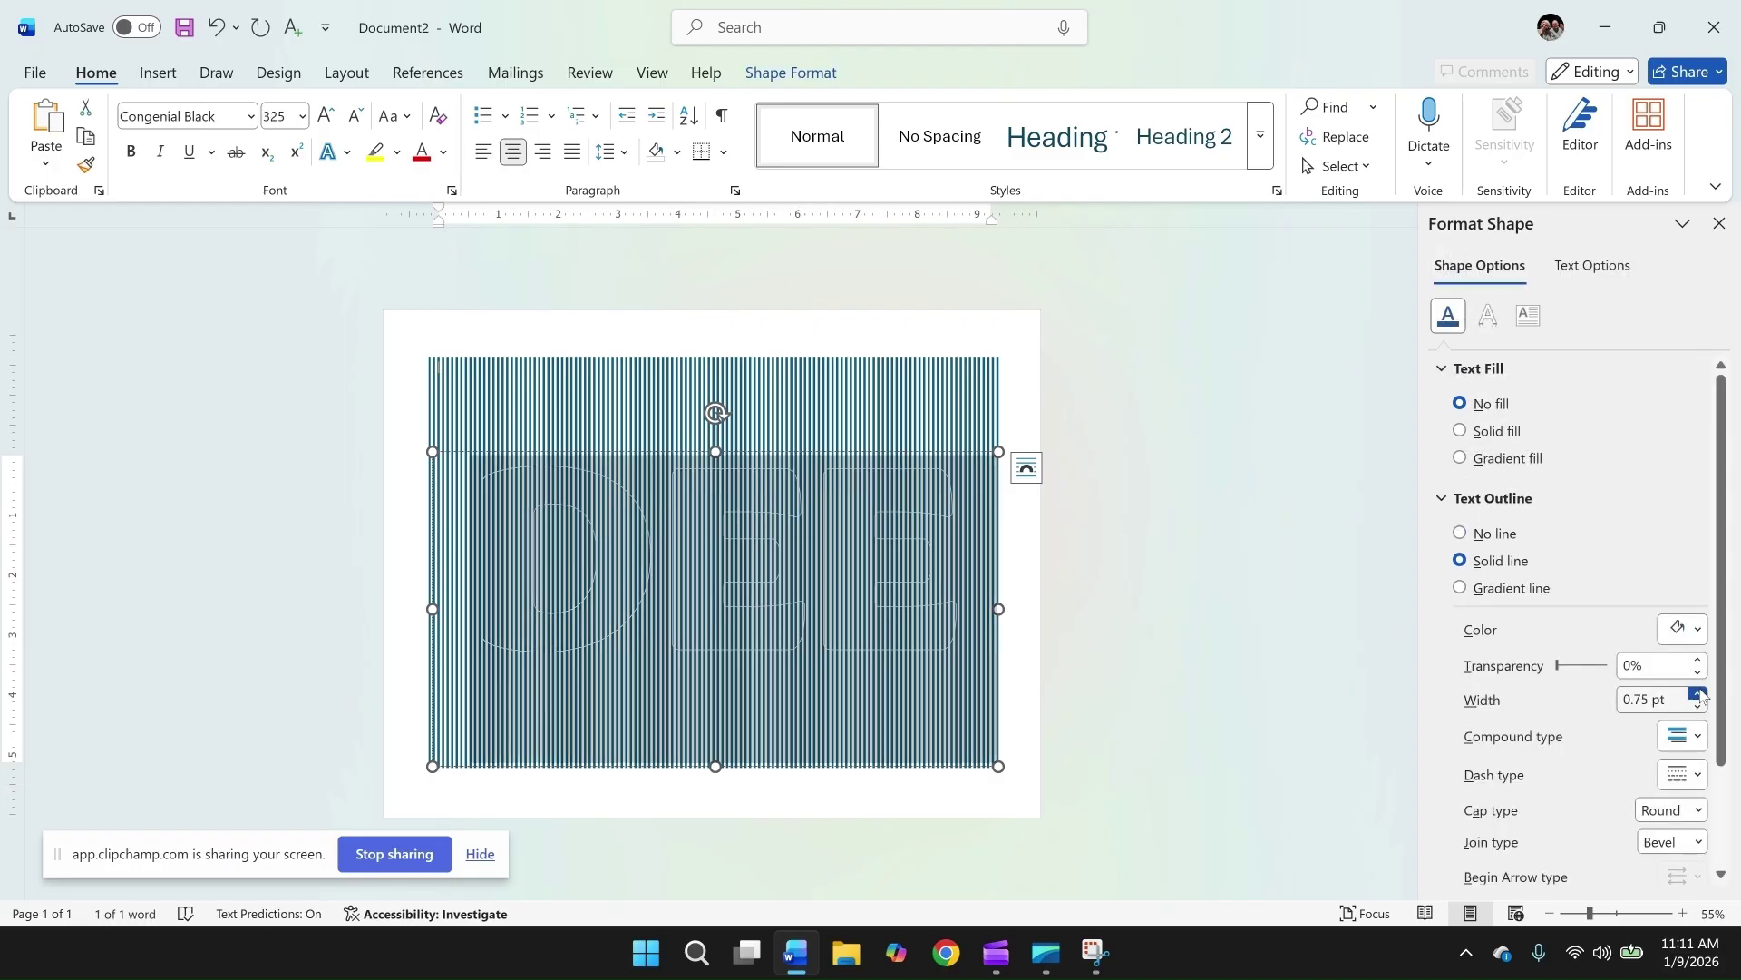
{"action": "left_click", "coordinate": [1697, 693]}
{"action": "left_click", "coordinate": [1697, 694]}
{"action": "left_click", "coordinate": [1697, 694]}
{"action": "left_click", "coordinate": [1697, 694]}
{"action": "left_click", "coordinate": [1697, 694]}
{"action": "left_click", "coordinate": [1697, 694]}
{"action": "left_click", "coordinate": [1697, 694]}
{"action": "left_click", "coordinate": [1697, 694]}
{"action": "left_click", "coordinate": [1697, 694]}
{"action": "left_click", "coordinate": [1697, 694]}
{"action": "left_click", "coordinate": [1697, 694]}
{"action": "left_click", "coordinate": [1697, 694]}
{"action": "left_click", "coordinate": [1697, 694]}
{"action": "left_click", "coordinate": [1697, 694]}
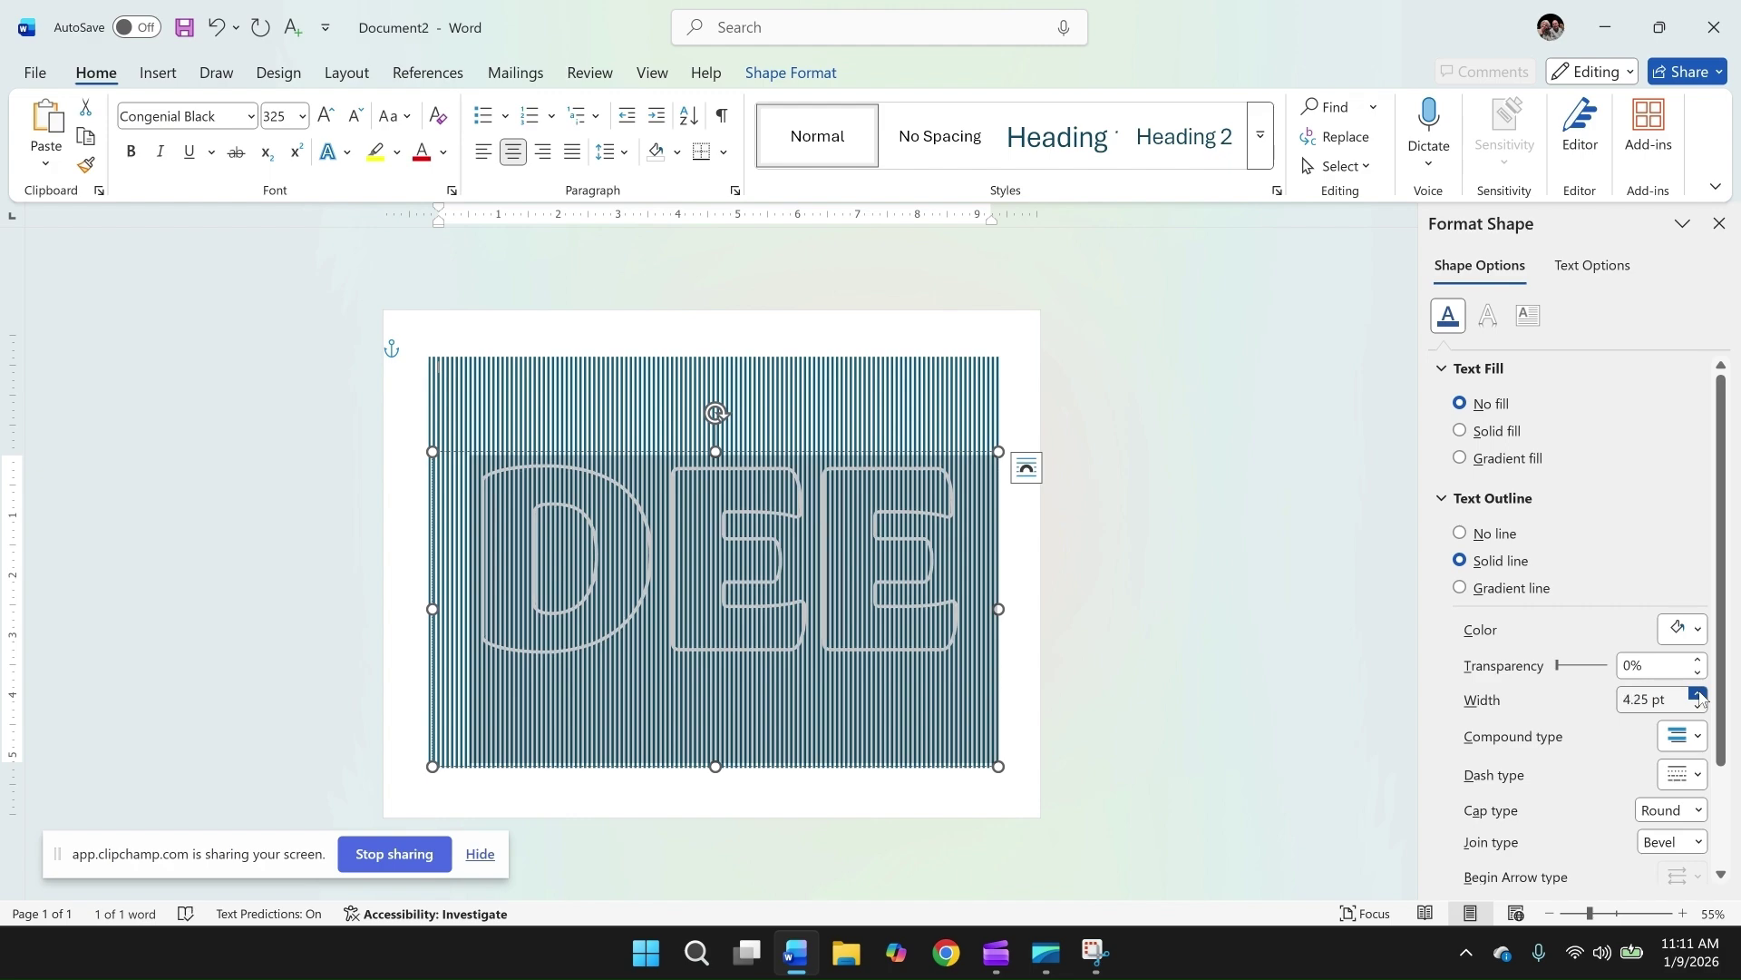
{"action": "left_click", "coordinate": [1697, 707]}
{"action": "right_click", "coordinate": [1019, 769]}
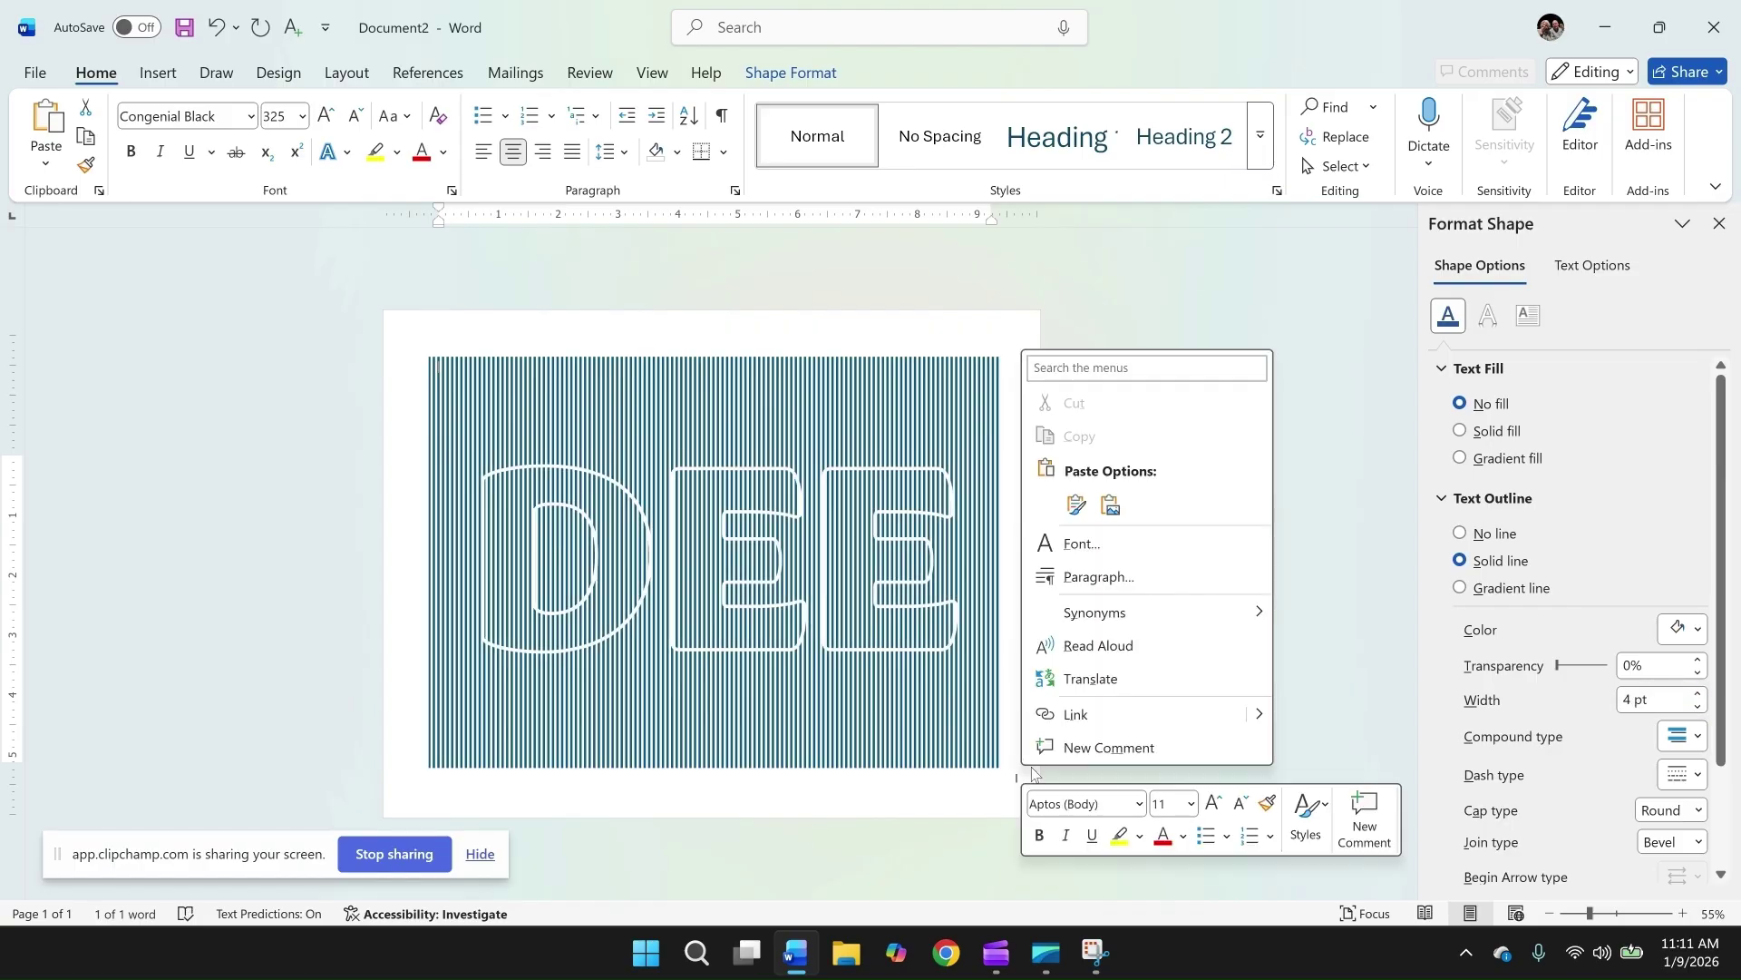
{"action": "left_click", "coordinate": [868, 786]}
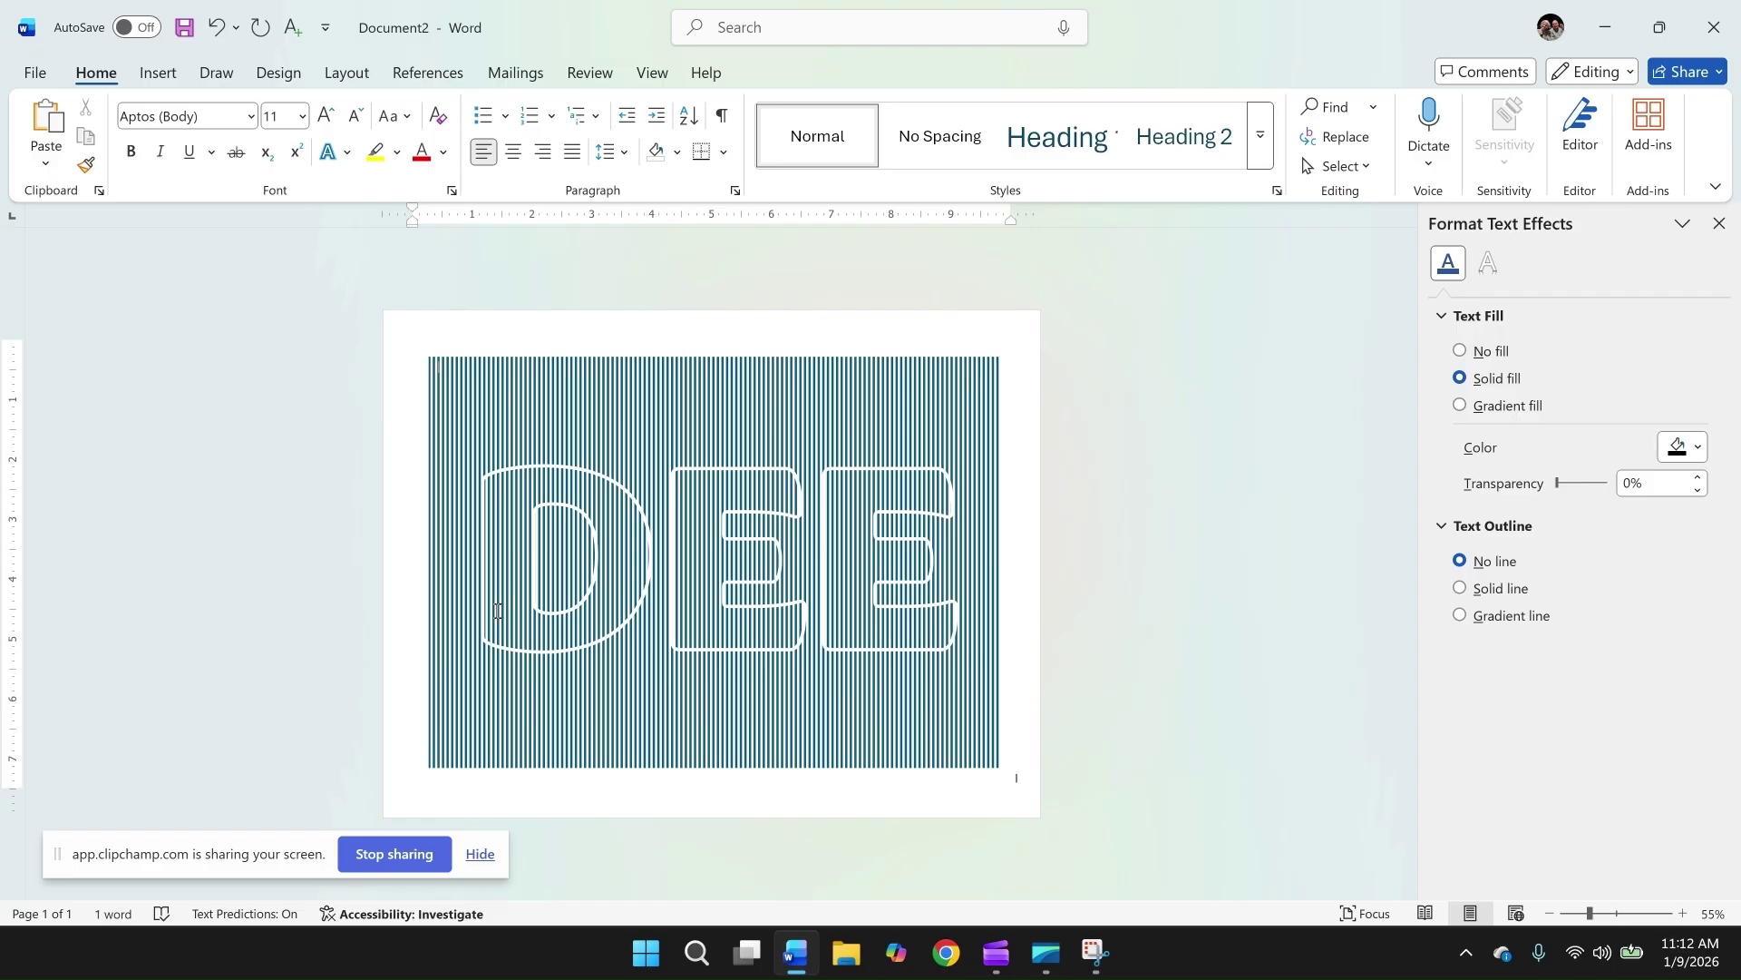
{"action": "left_click", "coordinate": [483, 644]}
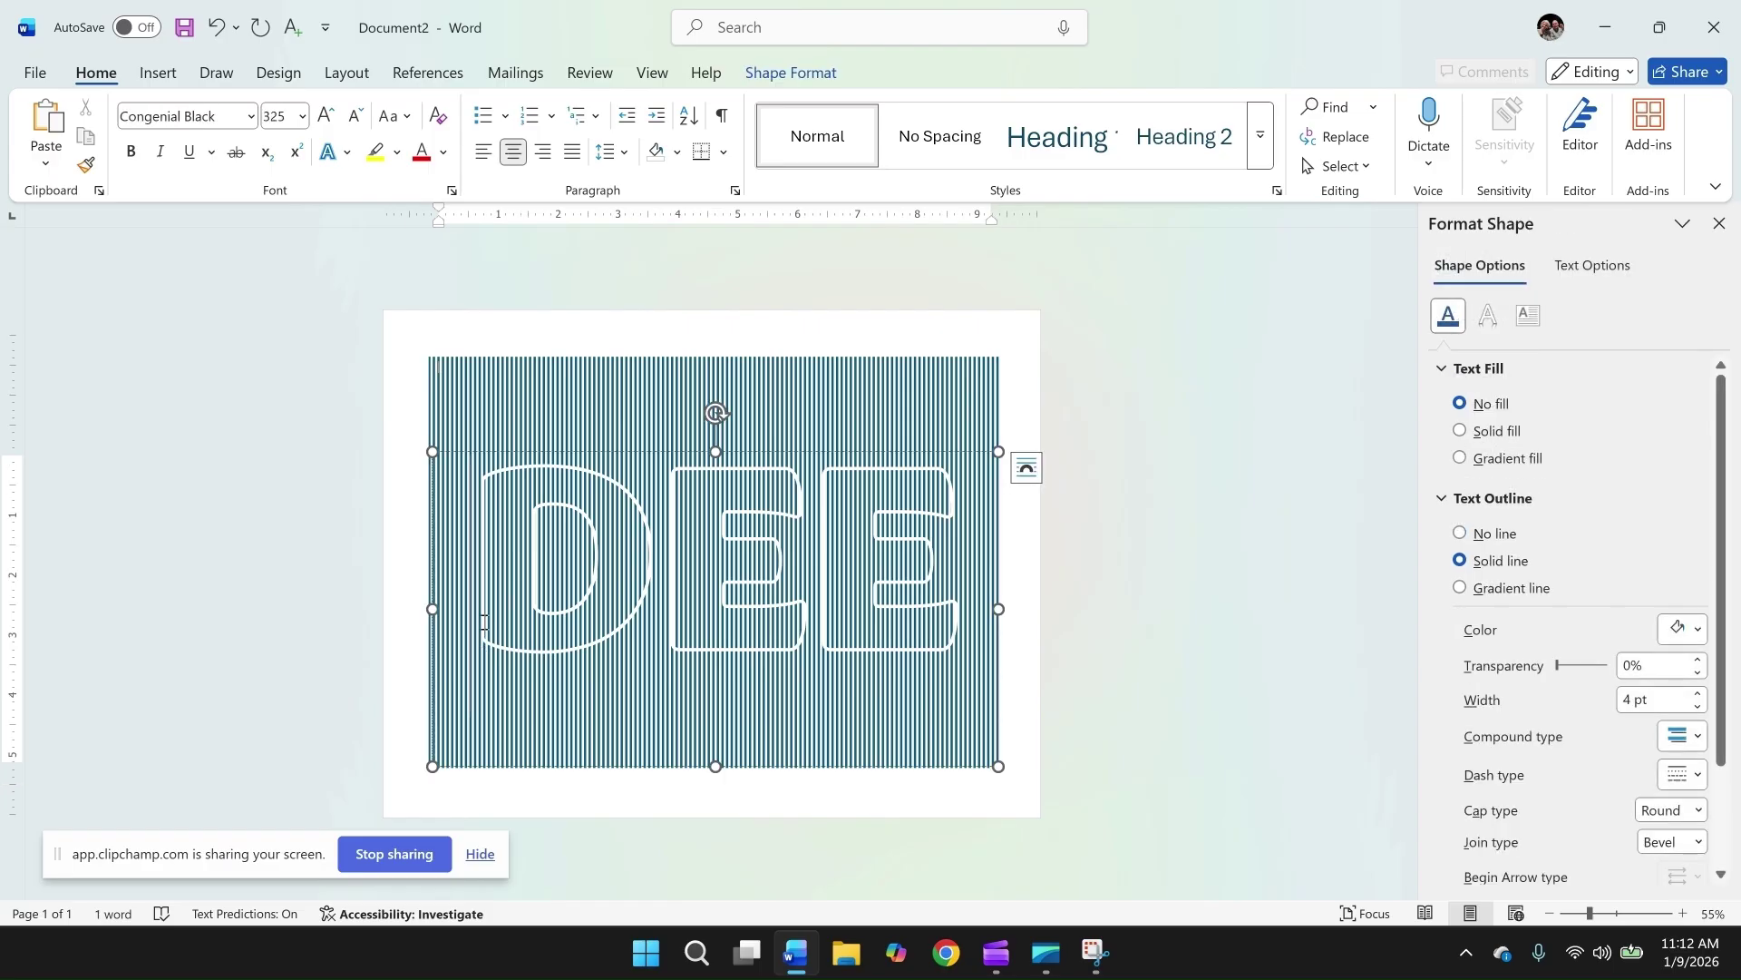